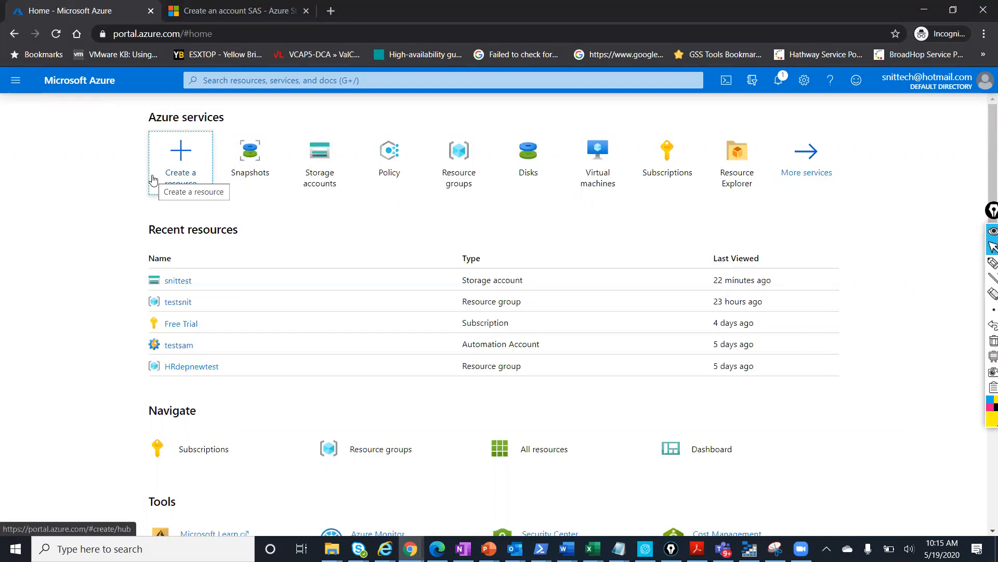
Search the Marketplace for 'storage acc' and start creating a Storage account - blob, file, table, queue
left_click(197, 176)
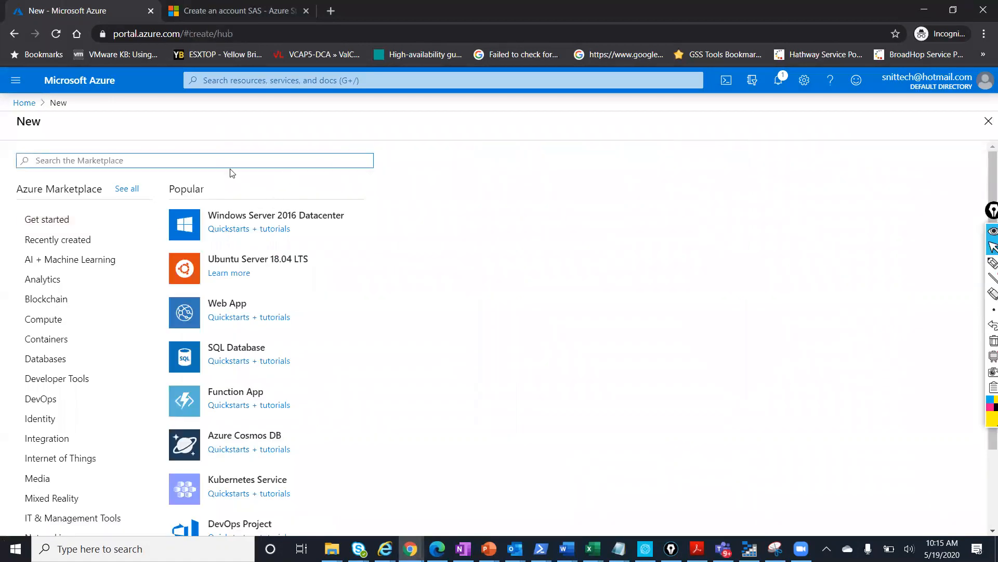
type("storage")
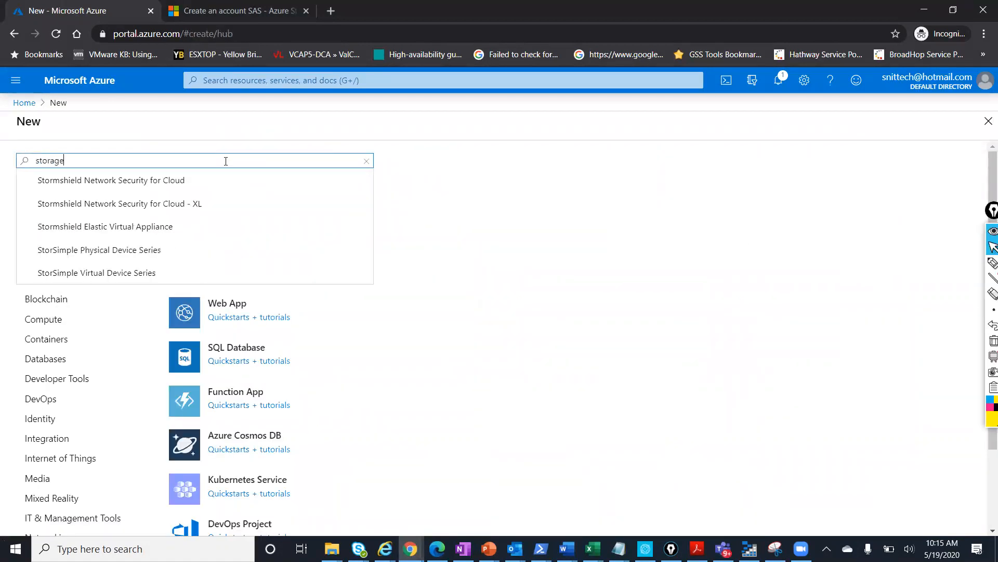
type(" acc")
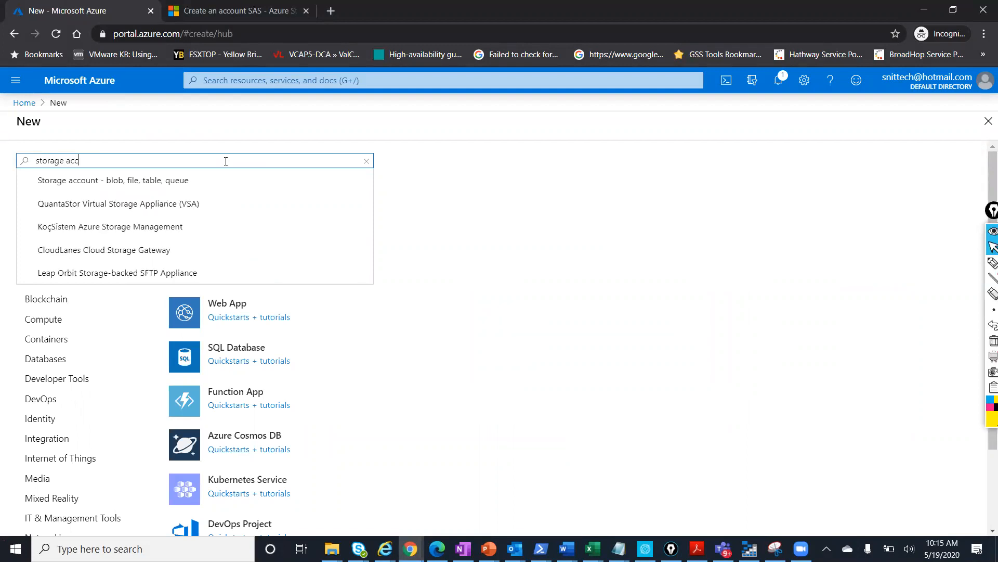
left_click(183, 181)
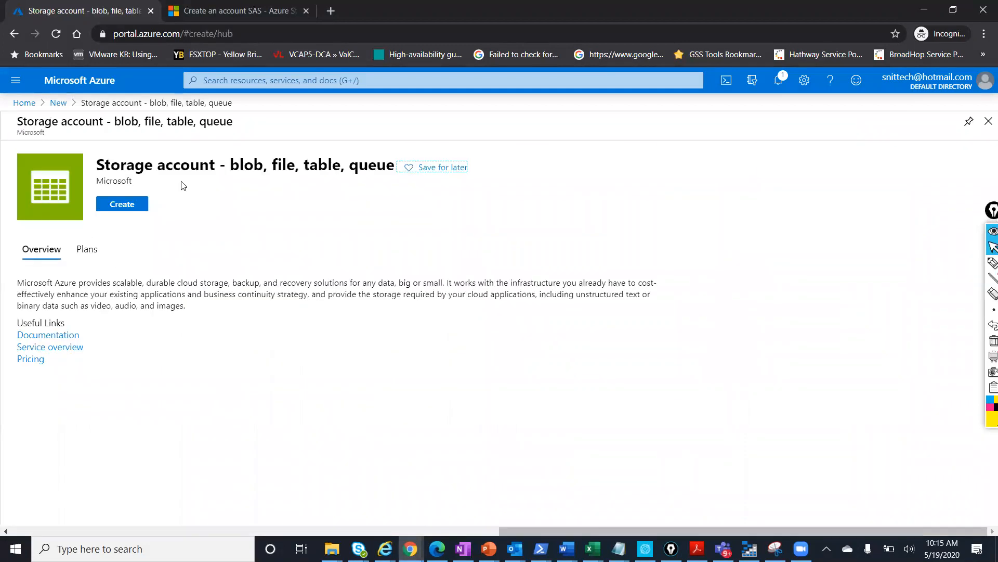
left_click(128, 206)
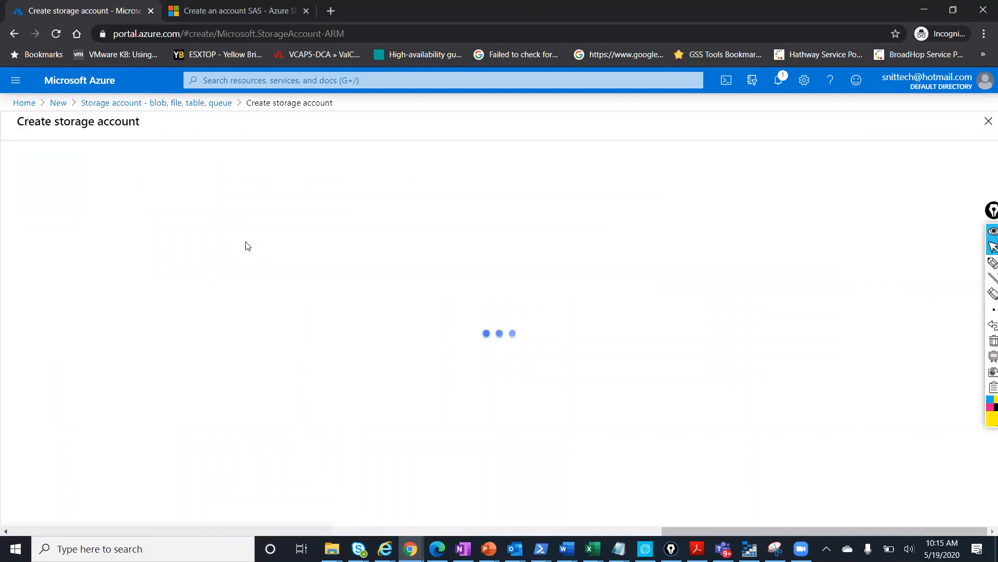
scroll(156, 320, "down", 3)
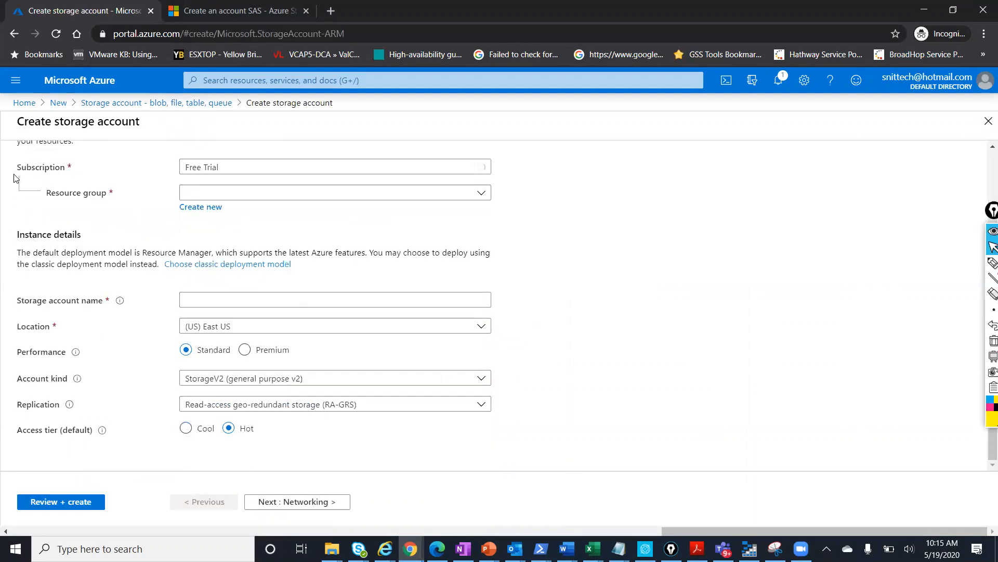
Choose resource group testsnit and name the account storageexplorerlab in lowercase
left_click(235, 196)
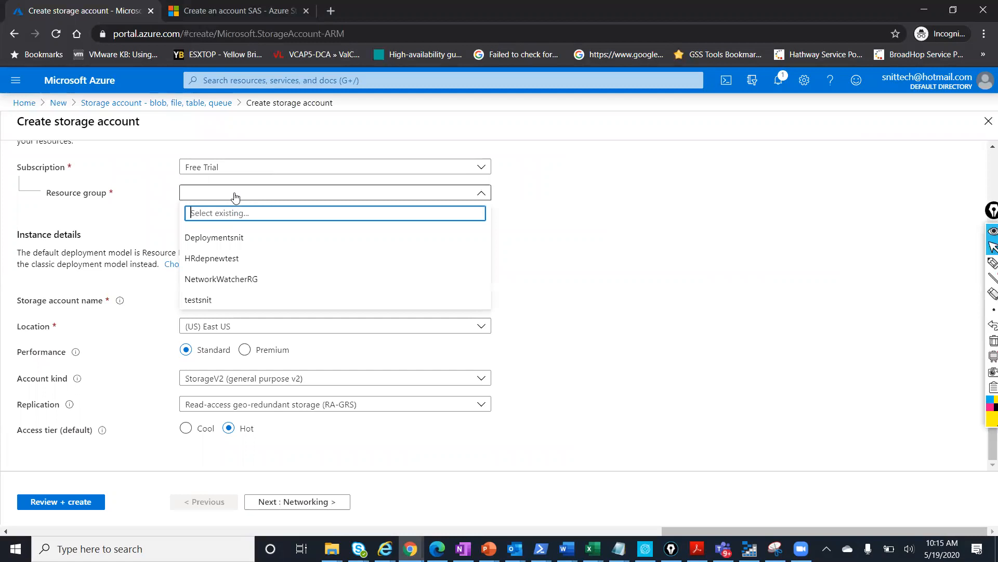
left_click(209, 299)
left_click(204, 297)
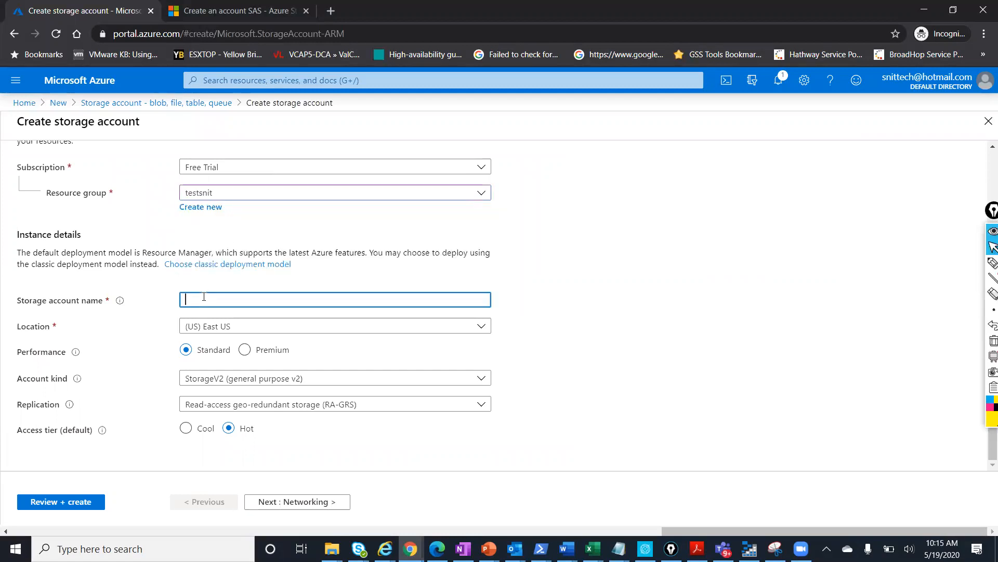
type("Storageexplorerlab")
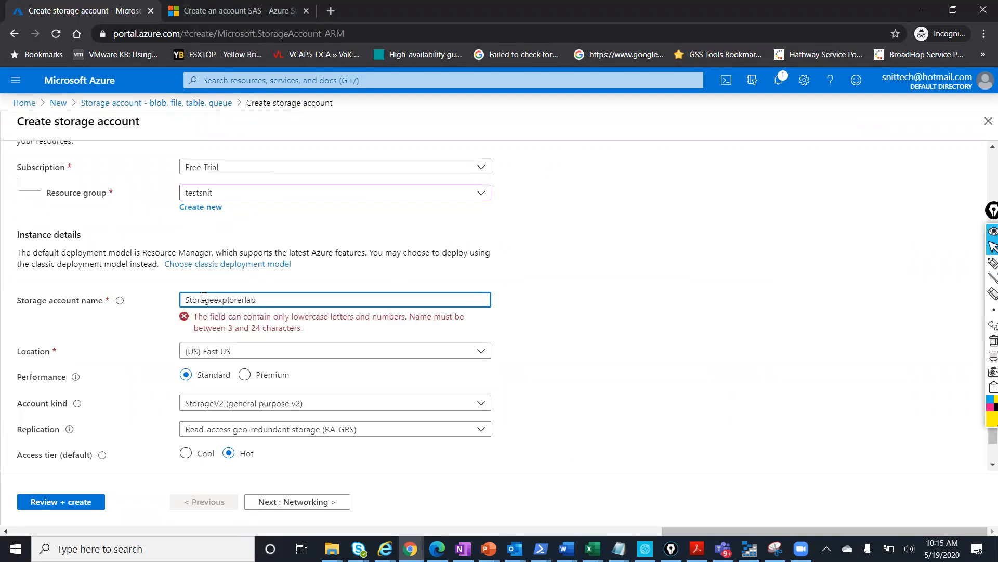
left_click(188, 298)
key("Delete")
type("s")
left_click(537, 341)
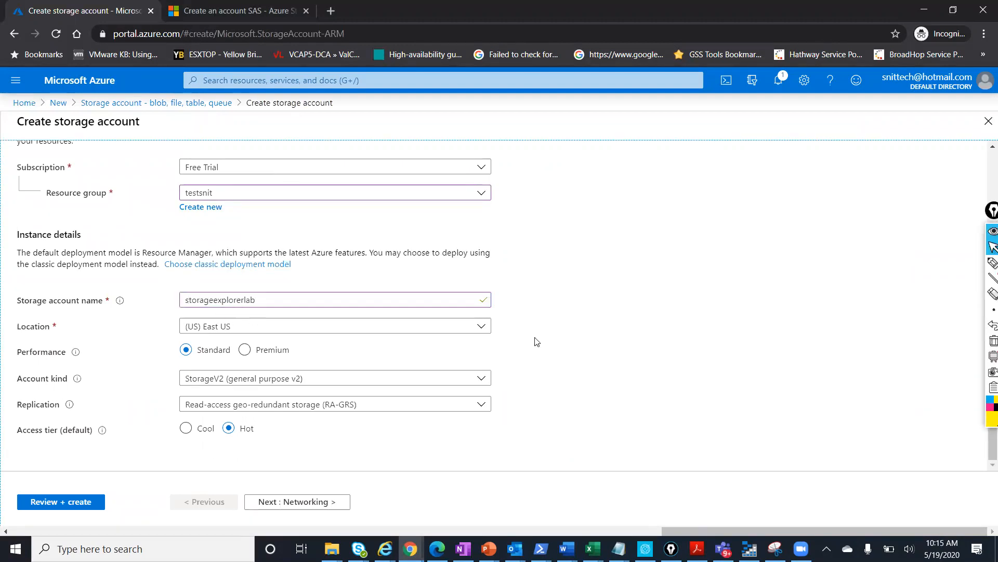
Keep (US) East US as the location and settle on Standard performance after trying Premium
left_click(360, 329)
left_click(704, 354)
mouse_move(75, 356)
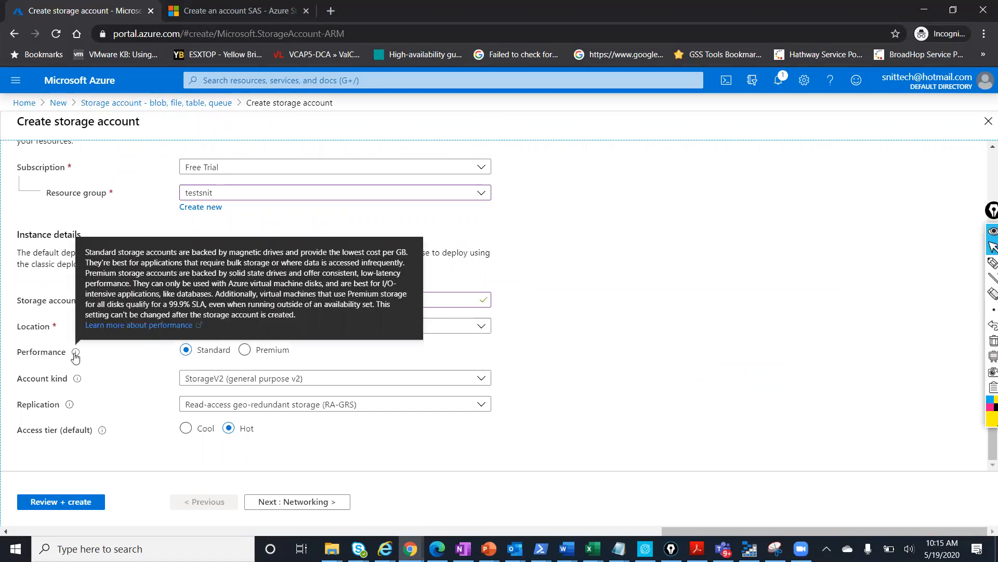
left_click(244, 351)
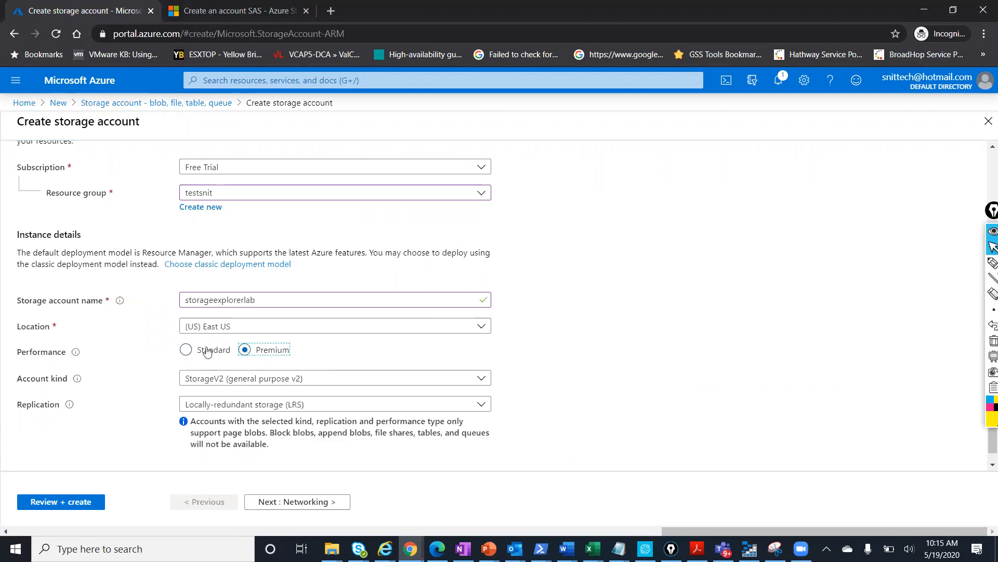
left_click(186, 350)
left_click(244, 349)
scroll(311, 402, "down", 1)
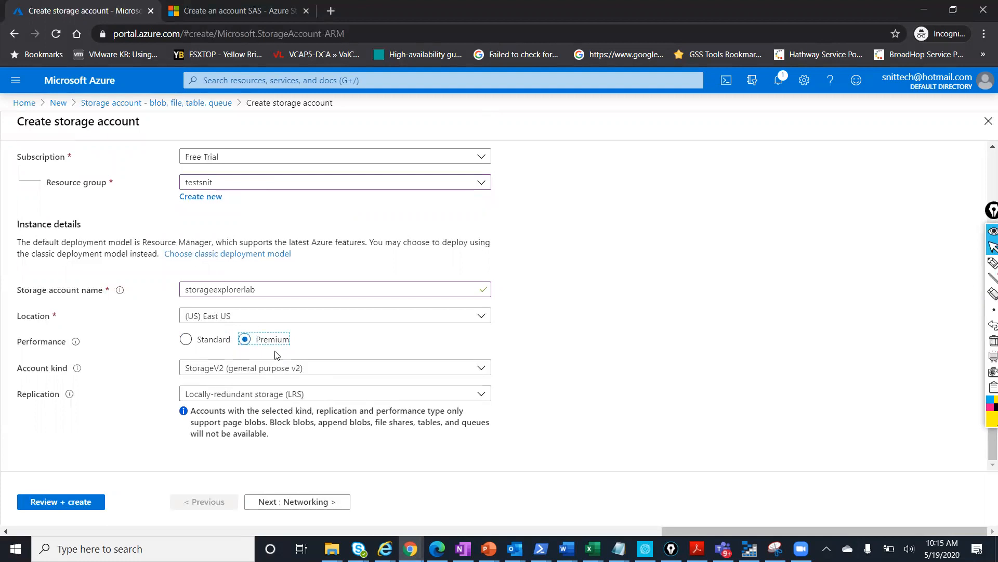
left_click(187, 343)
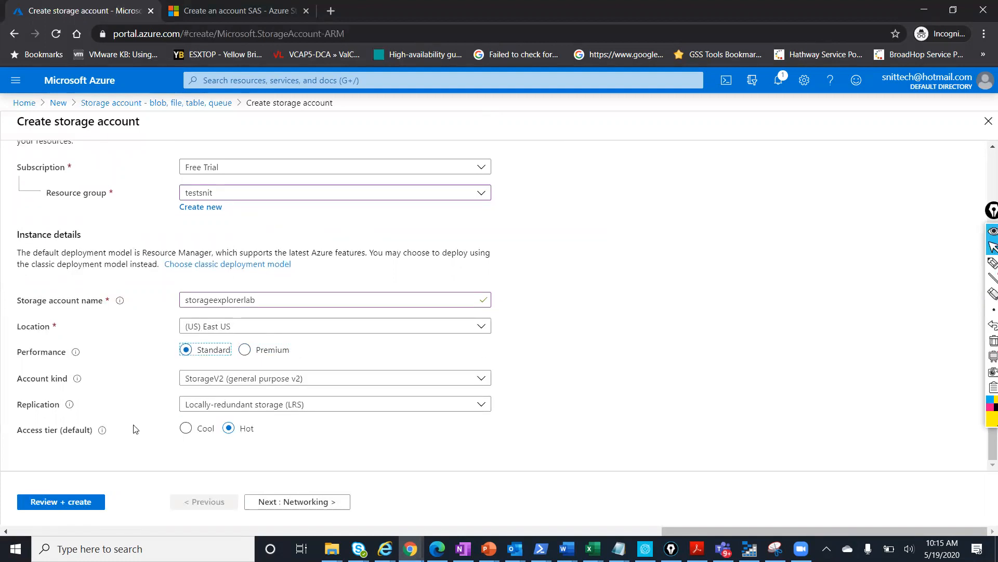
Keep StorageV2 (general purpose v2) account kind and locally-redundant (LRS) replication, then continue to Networking
left_click(263, 381)
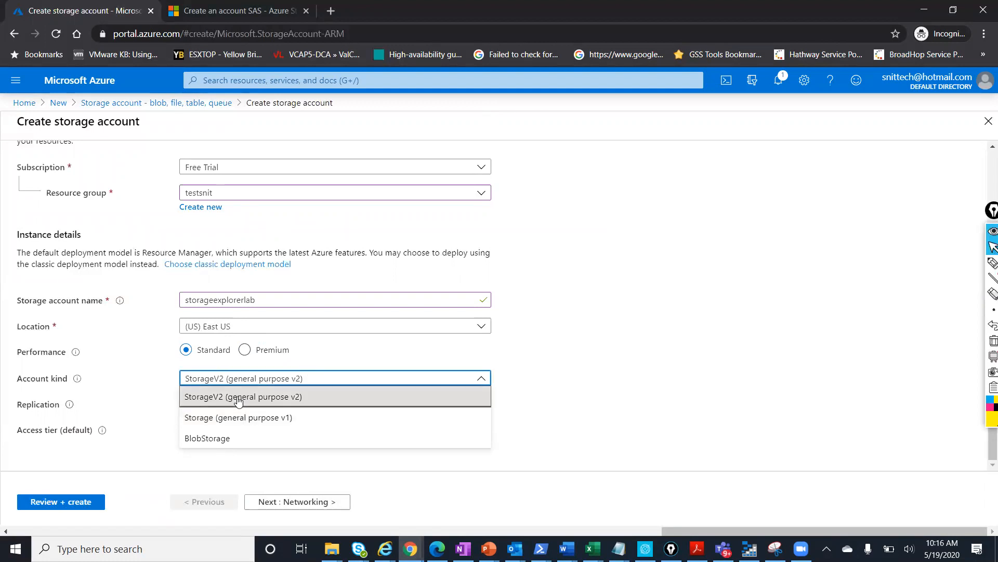
left_click(260, 396)
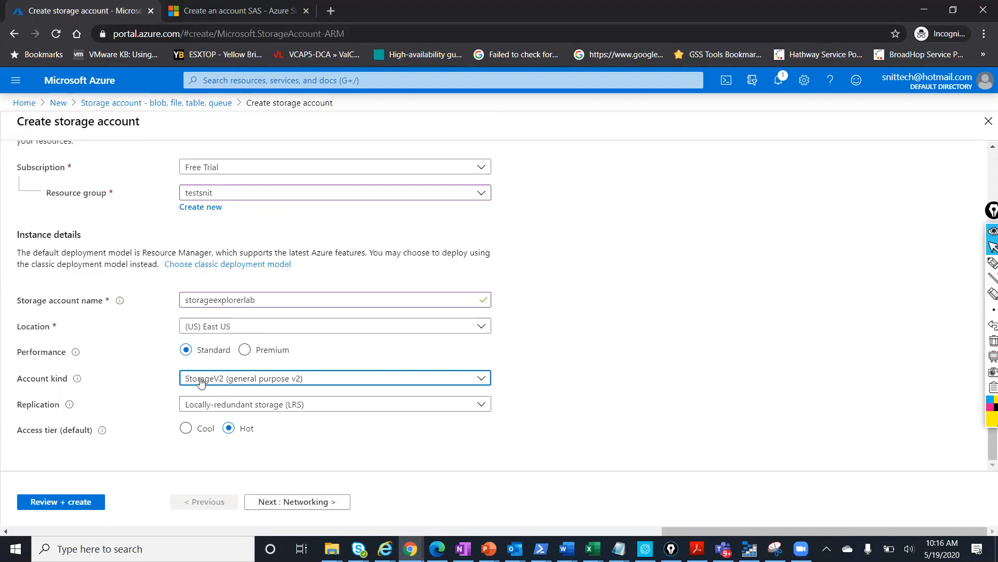
left_click(218, 409)
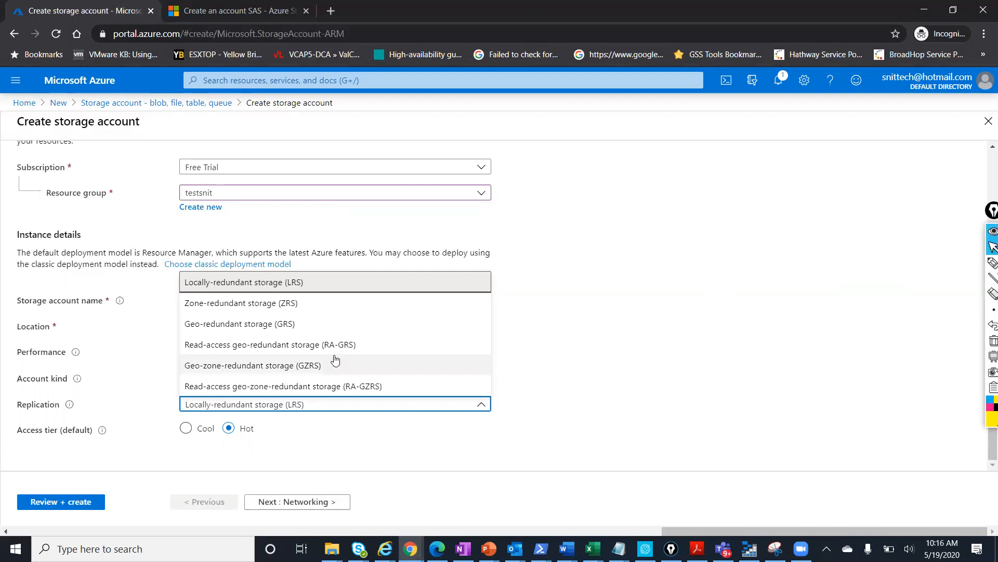
left_click(247, 284)
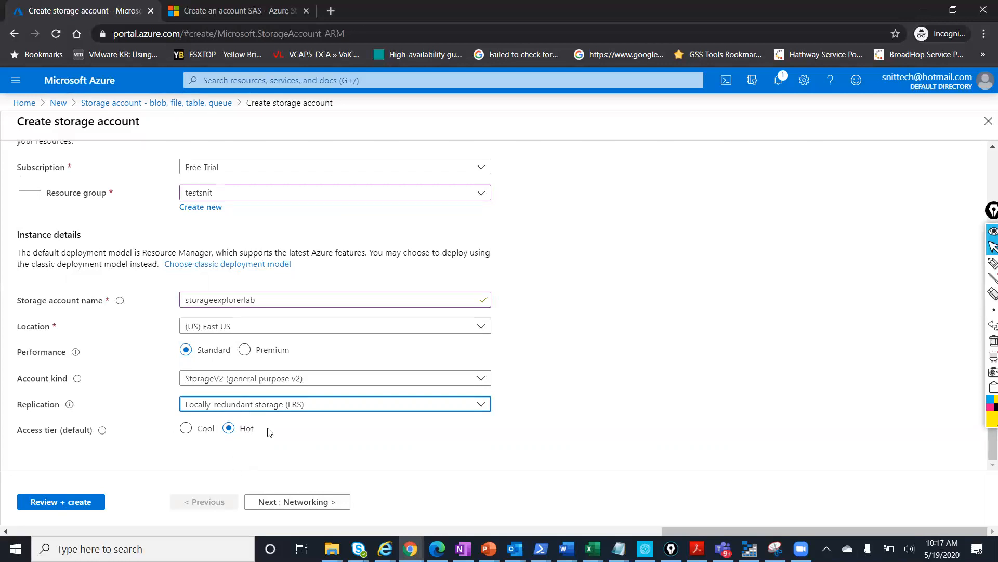
left_click(293, 501)
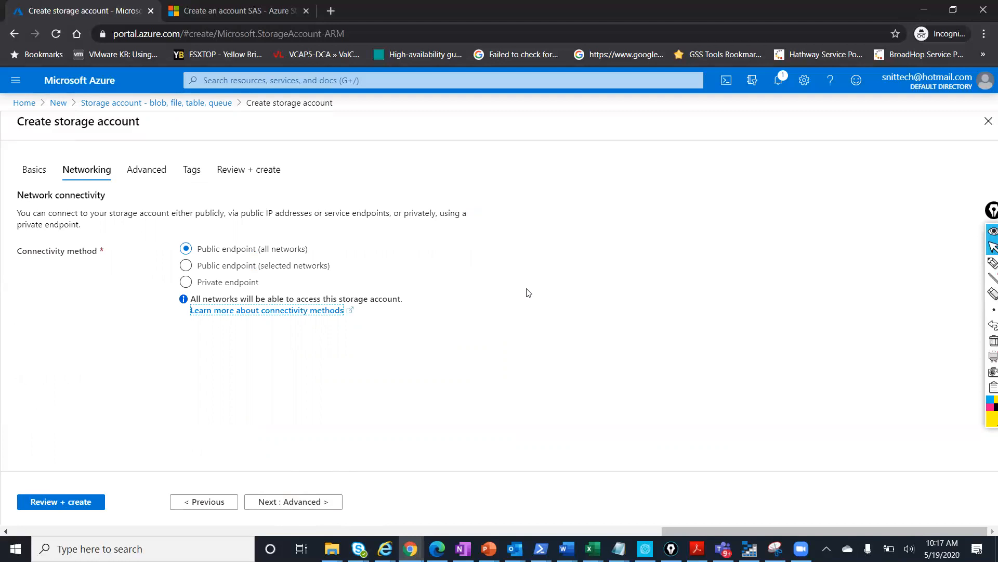
Try Selected networks and a private endpoint, then settle on Public endpoint (all networks)
left_click(238, 270)
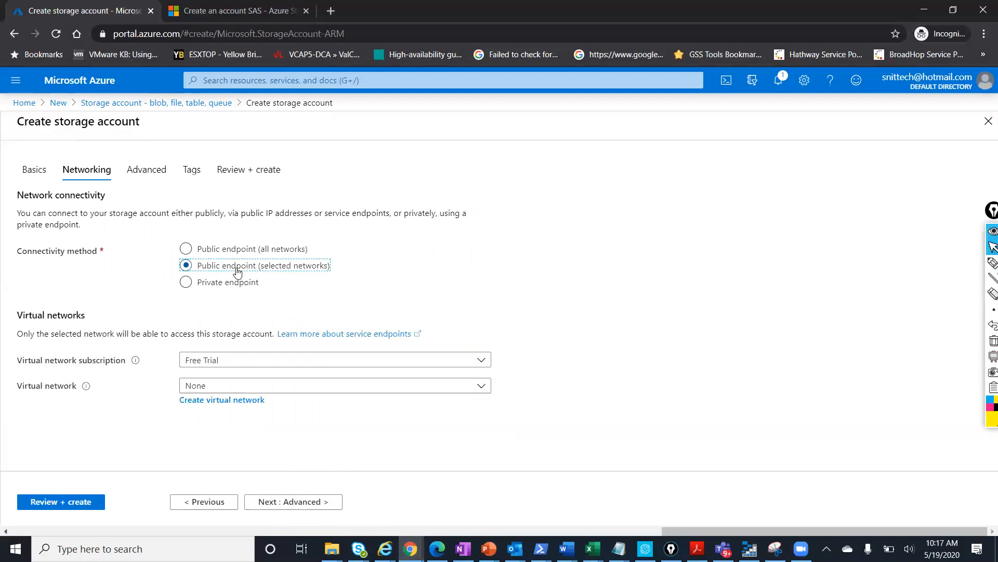
left_click(299, 388)
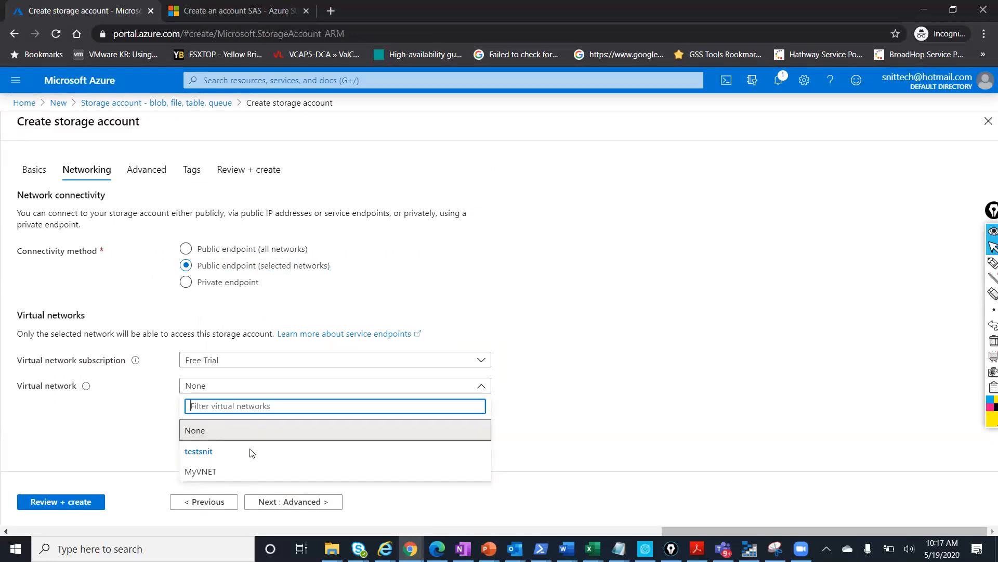
left_click(576, 410)
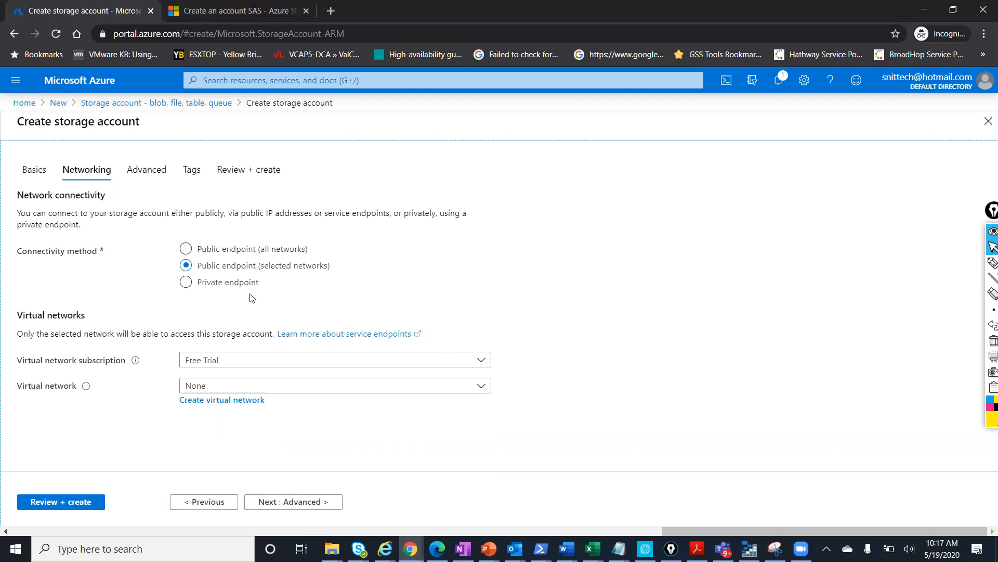
left_click(202, 289)
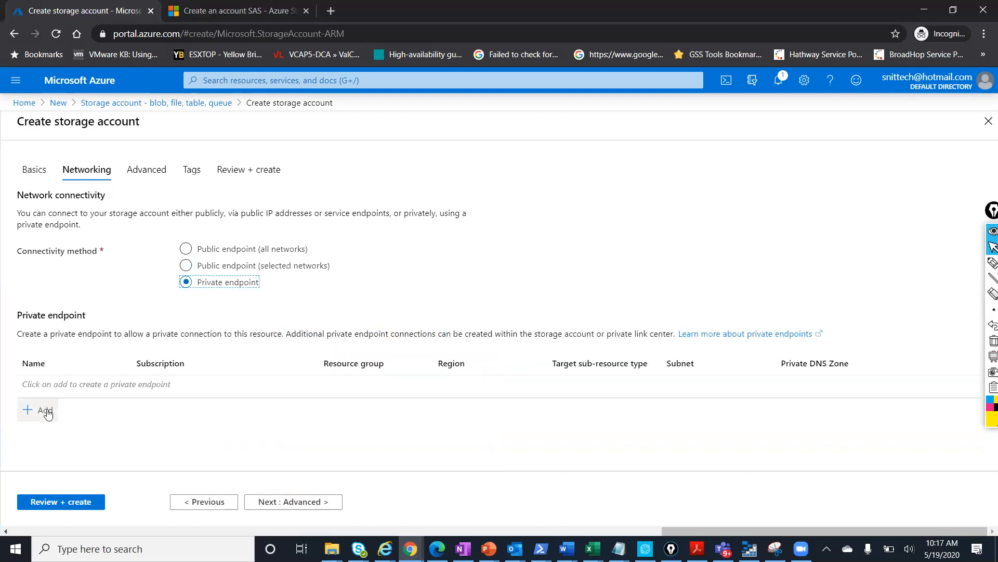
left_click(46, 411)
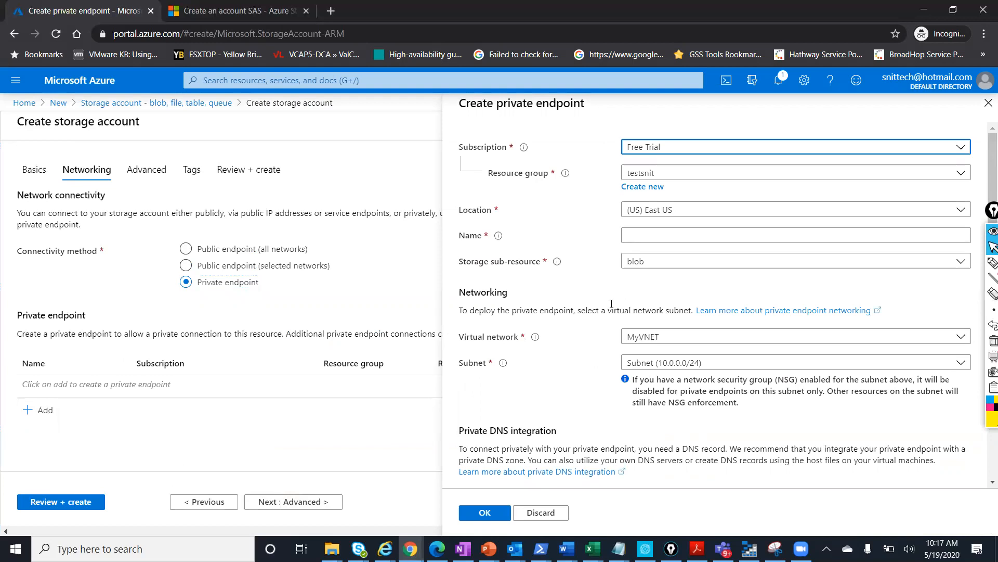
left_click(988, 103)
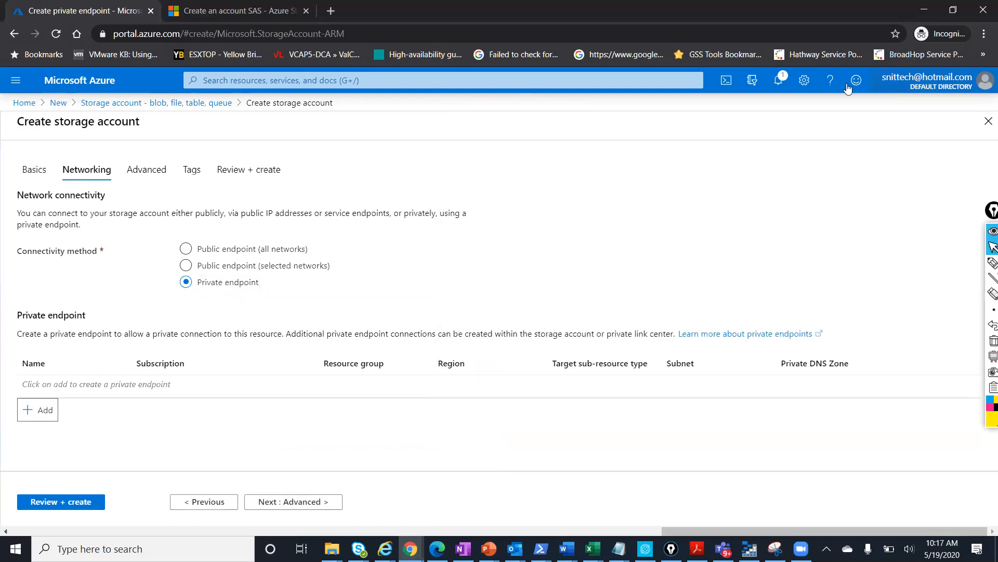
left_click(199, 248)
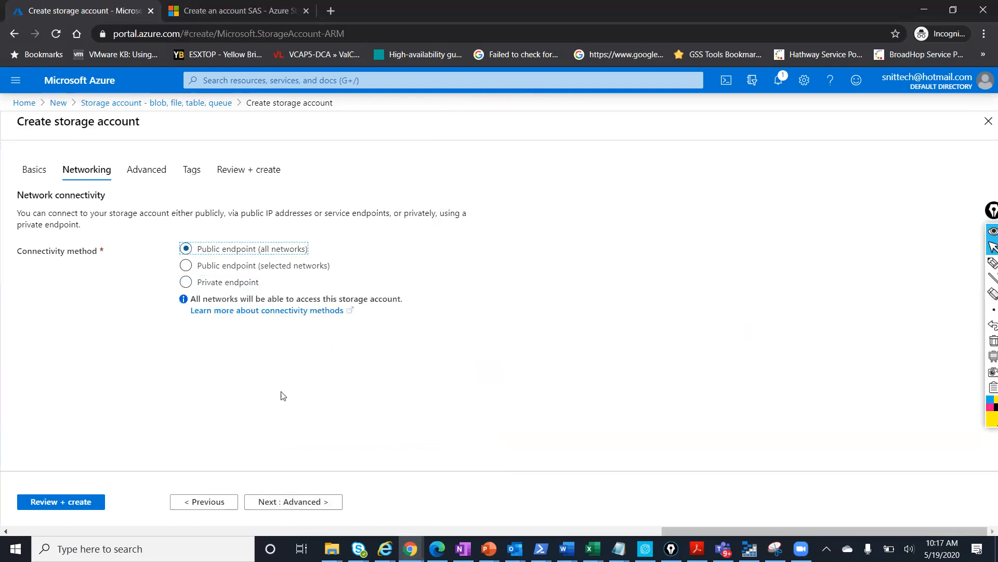
left_click(299, 503)
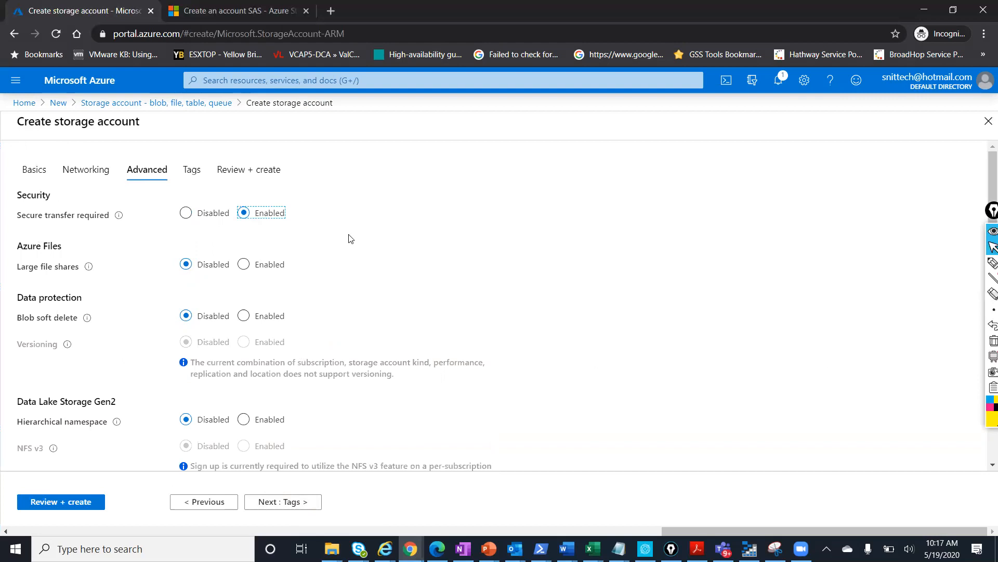
Leave the Advanced settings at their defaults and continue to Tags
scroll(348, 244, "down", 1)
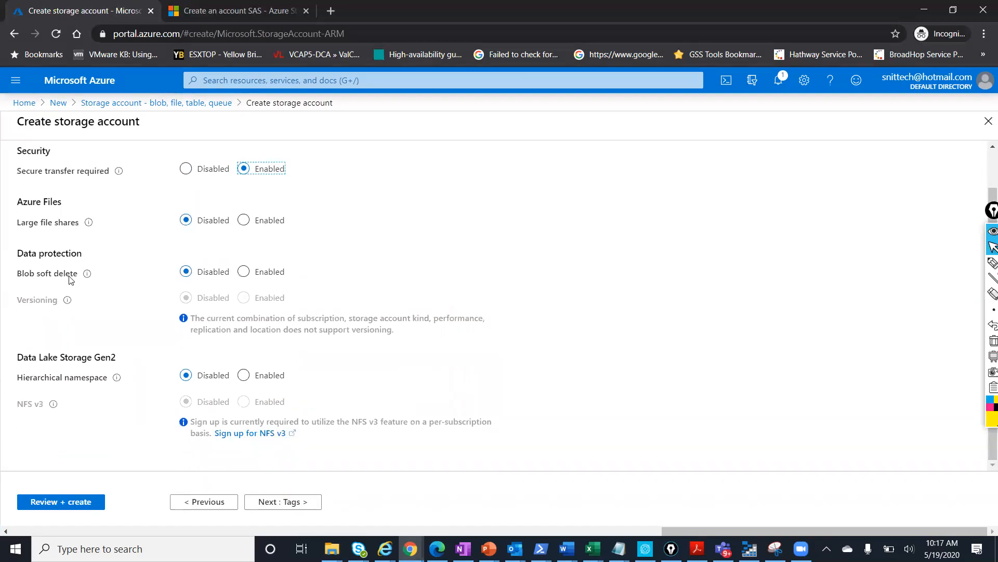
mouse_move(87, 273)
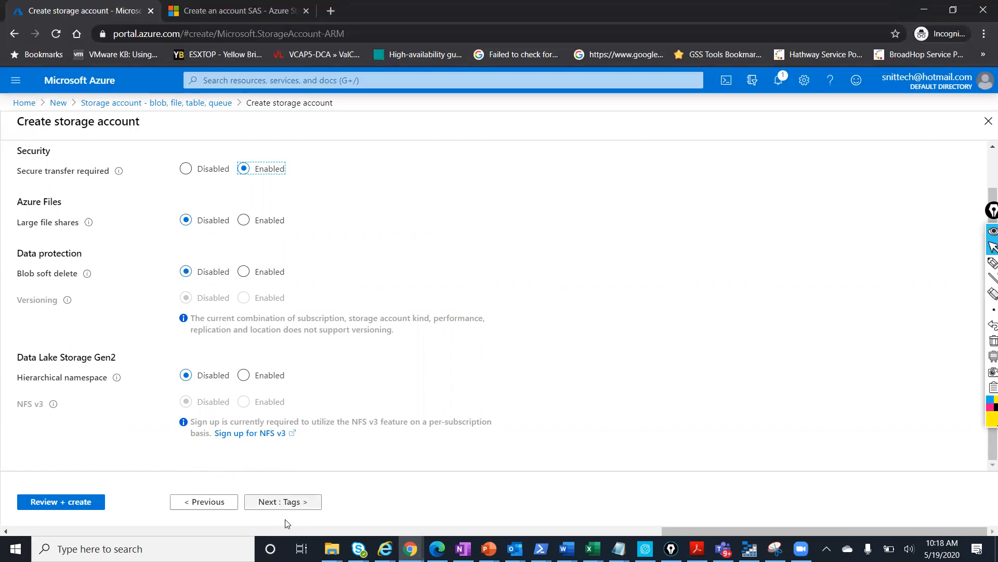
left_click(284, 500)
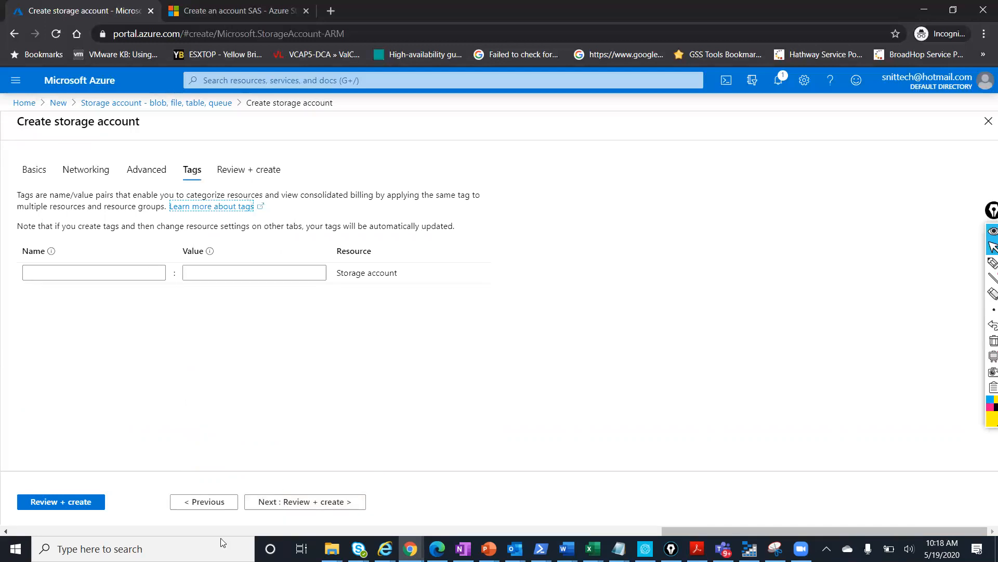
Add the tag 'storage explorer' with value 1 and proceed to Review + create
left_click(116, 275)
type("stirage")
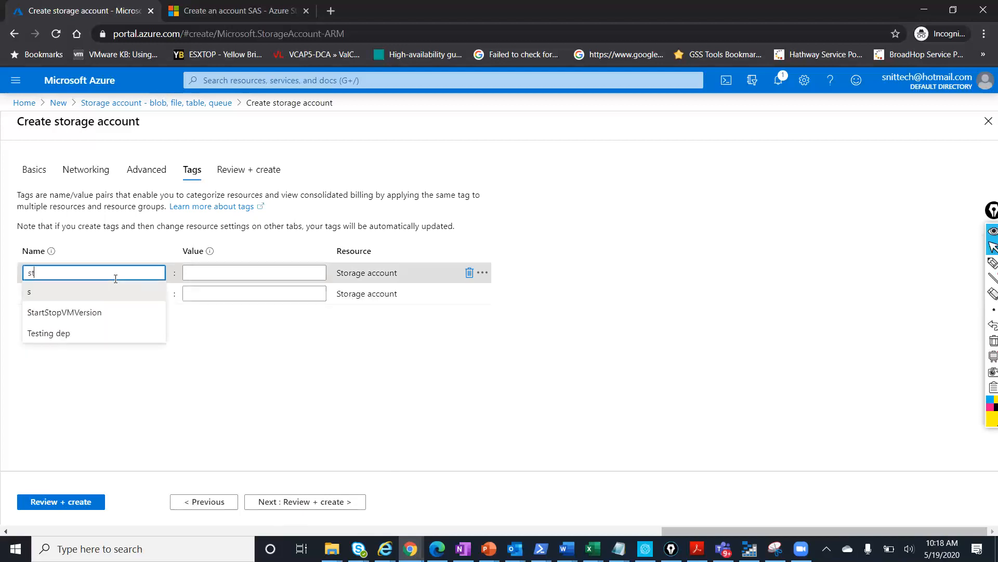
key("BackSpace")
key("BackSpace")
key("BackSpace")
key("BackSpace")
key("BackSpace")
type("orage explorer")
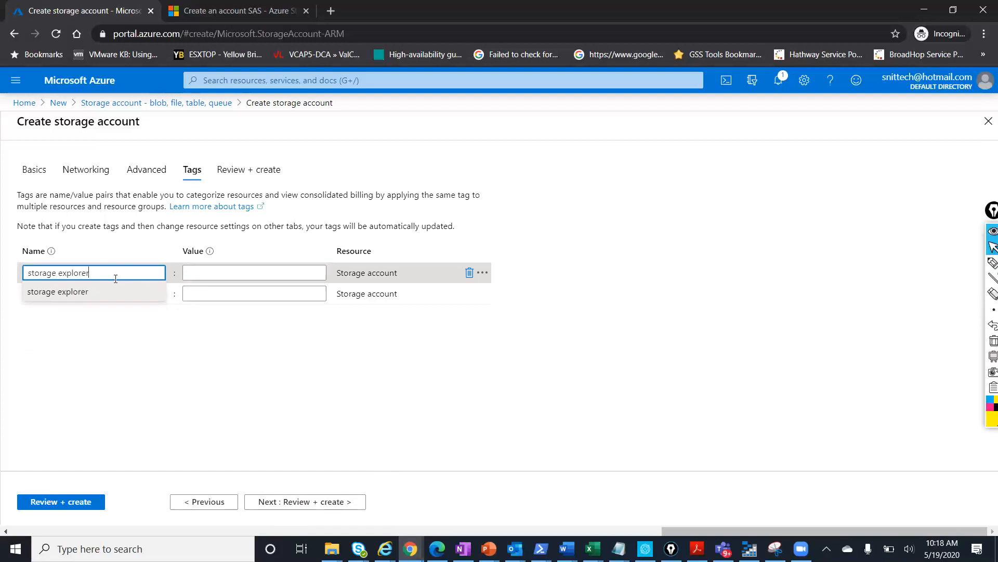
left_click(224, 271)
type("1")
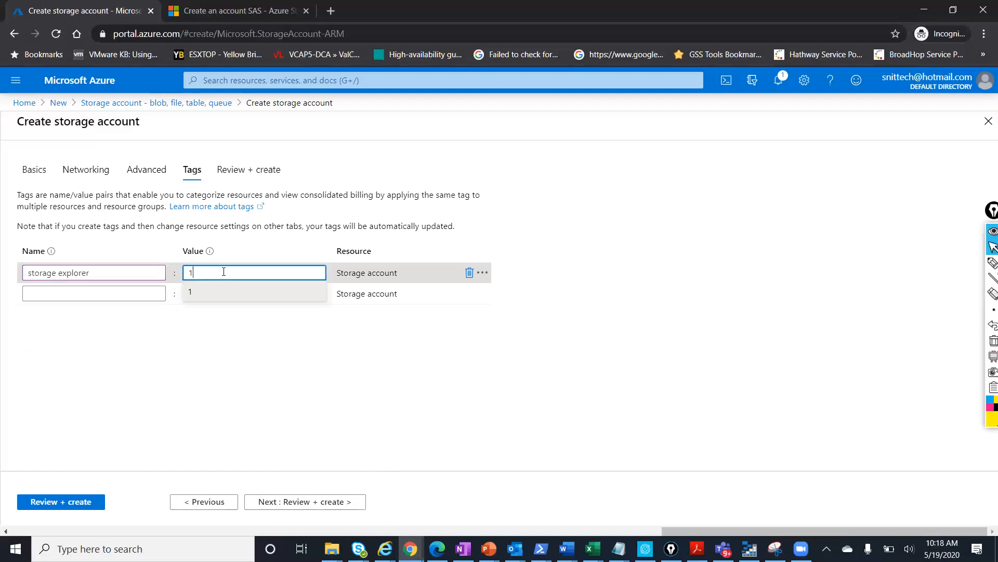
left_click(341, 501)
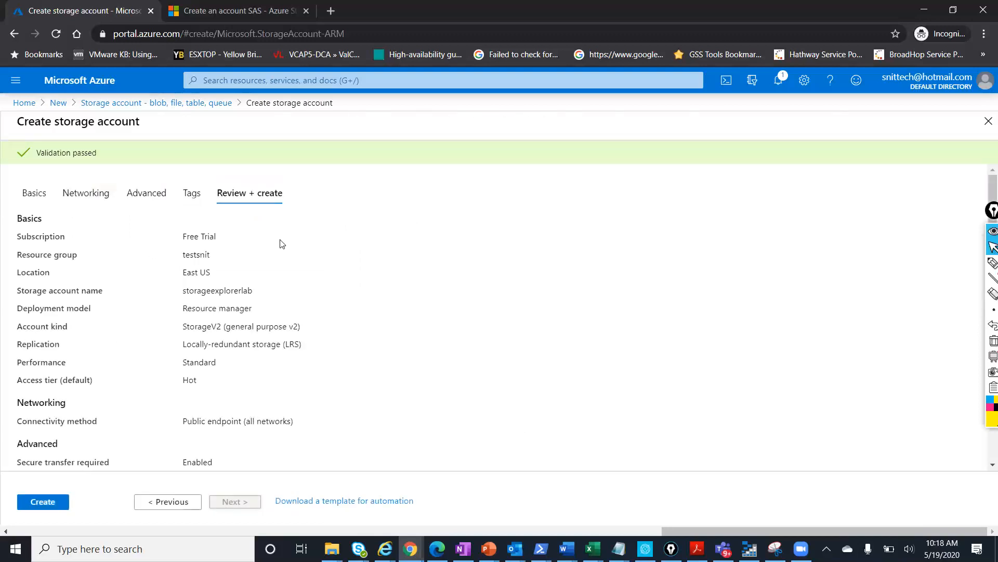
Launch deployment of the storageexplorerlab account once validation has passed
left_click(52, 503)
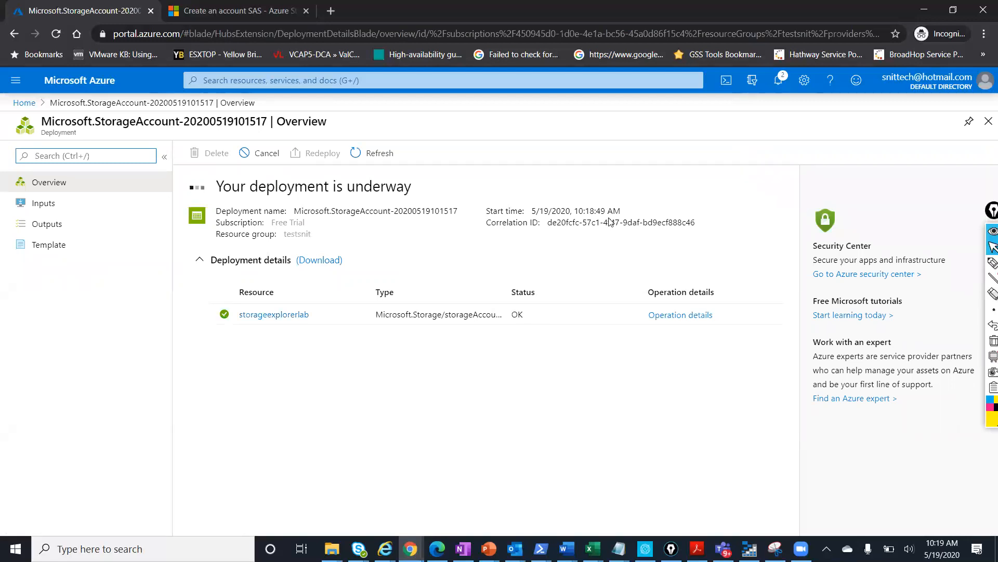
Open storageexplorerlab, browse its Containers, then reopen it from the deployment page
left_click(286, 310)
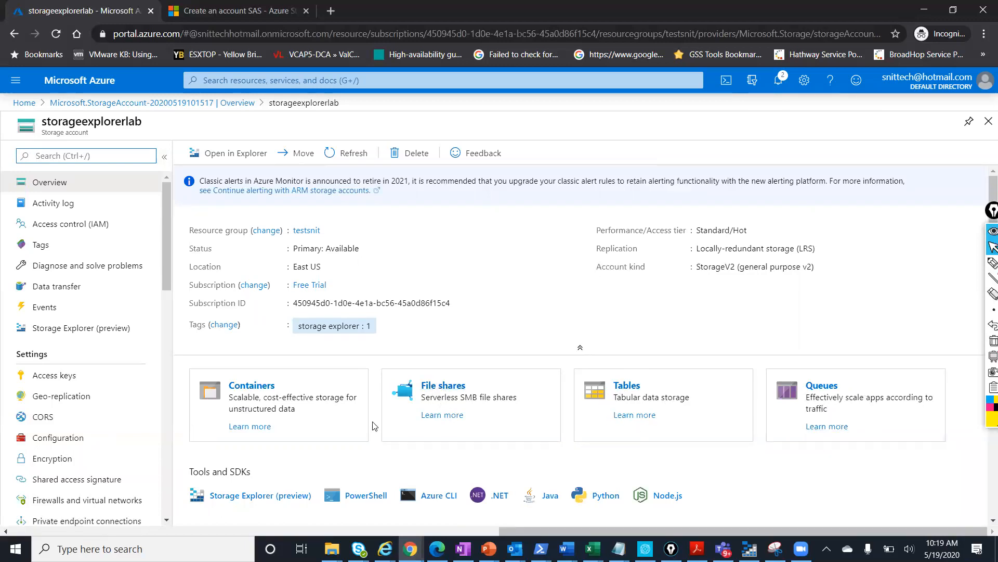
left_click(244, 387)
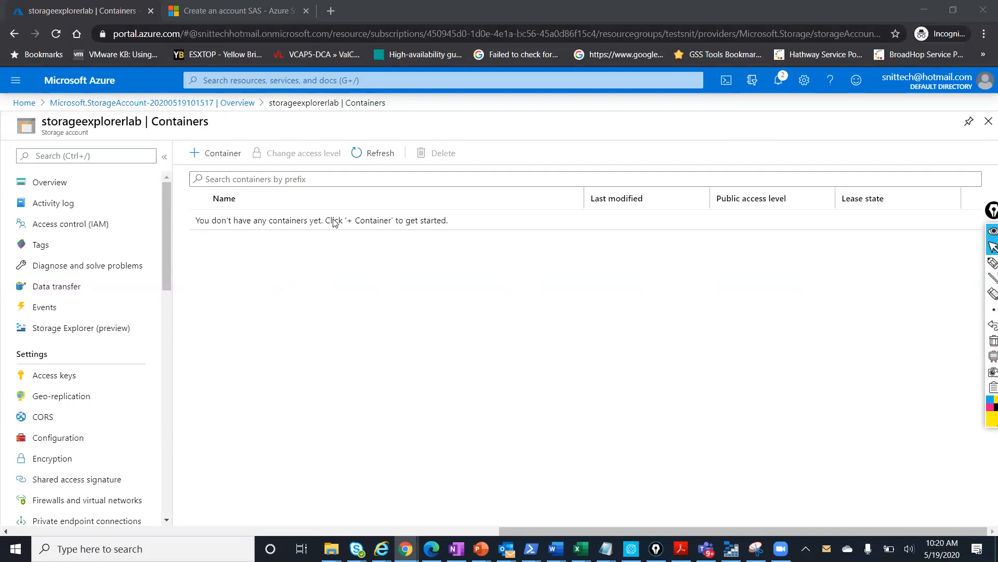
left_click(174, 102)
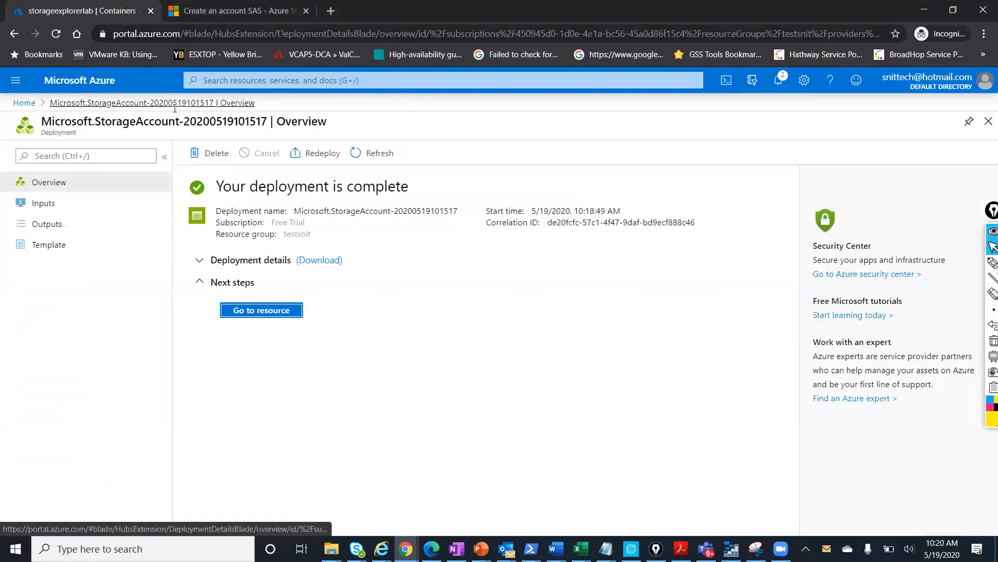
left_click(234, 310)
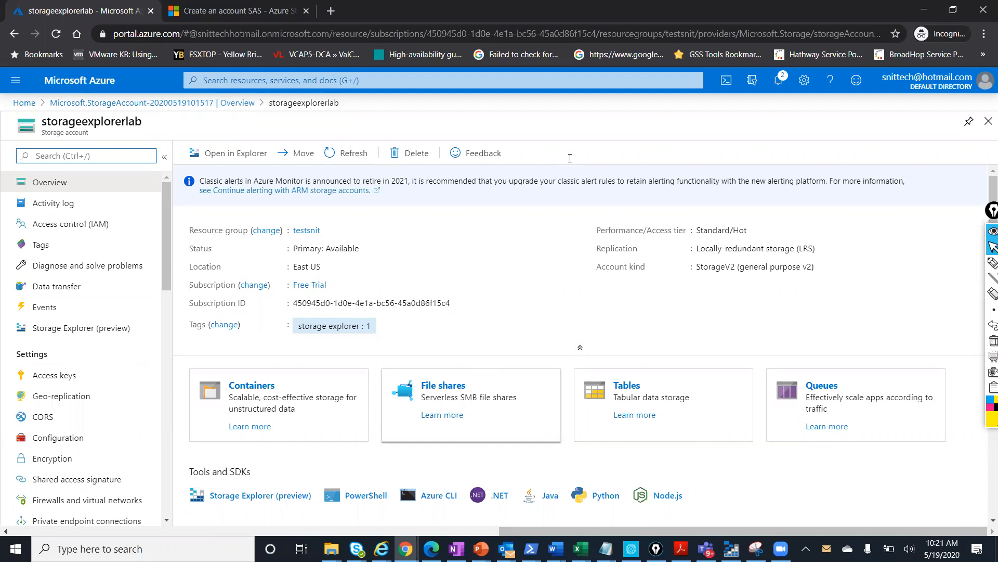
Highlight the Tools and SDKs section on the overview, then go to Access keys
left_click(570, 158)
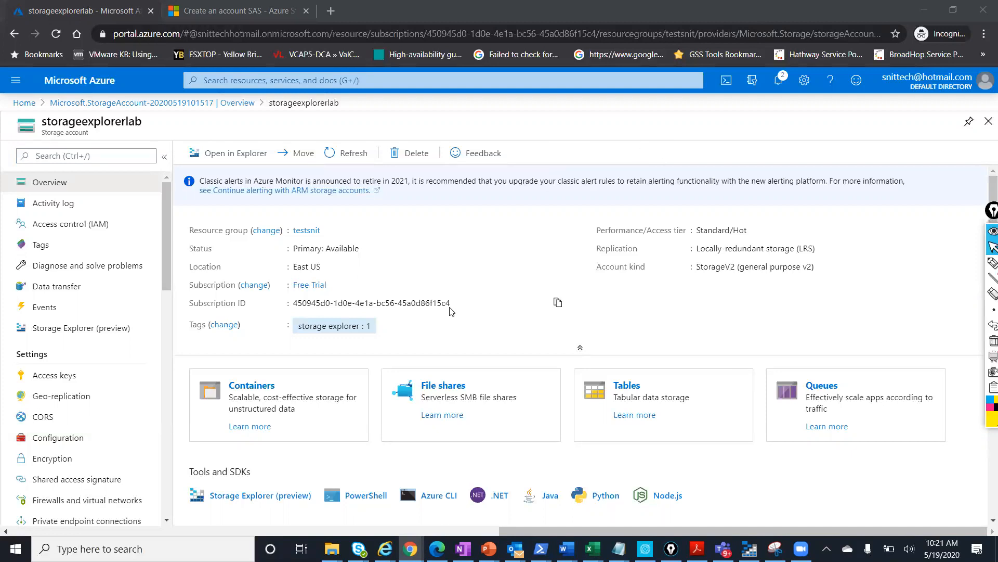
scroll(433, 300, "down", 4)
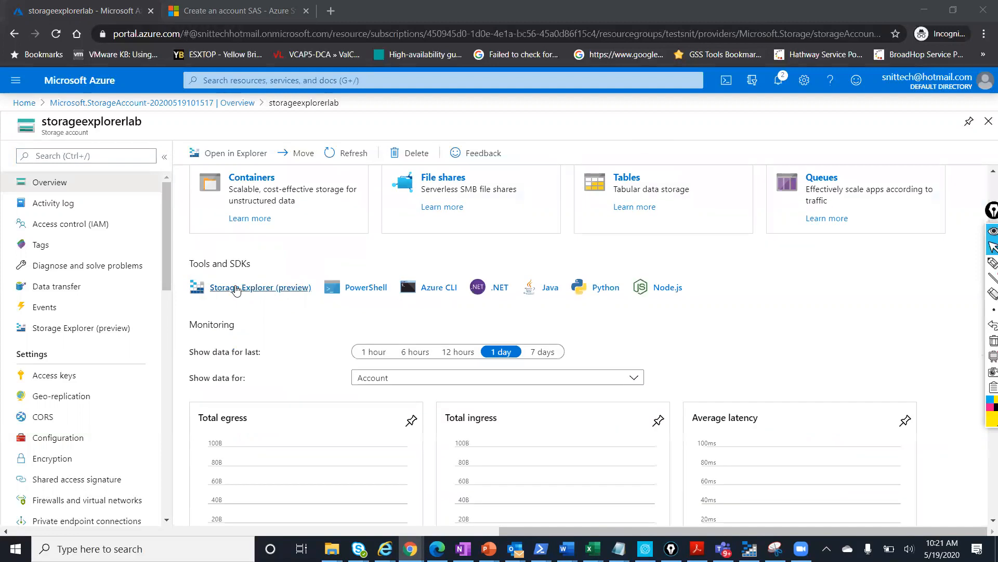
scroll(721, 308, "up", 3)
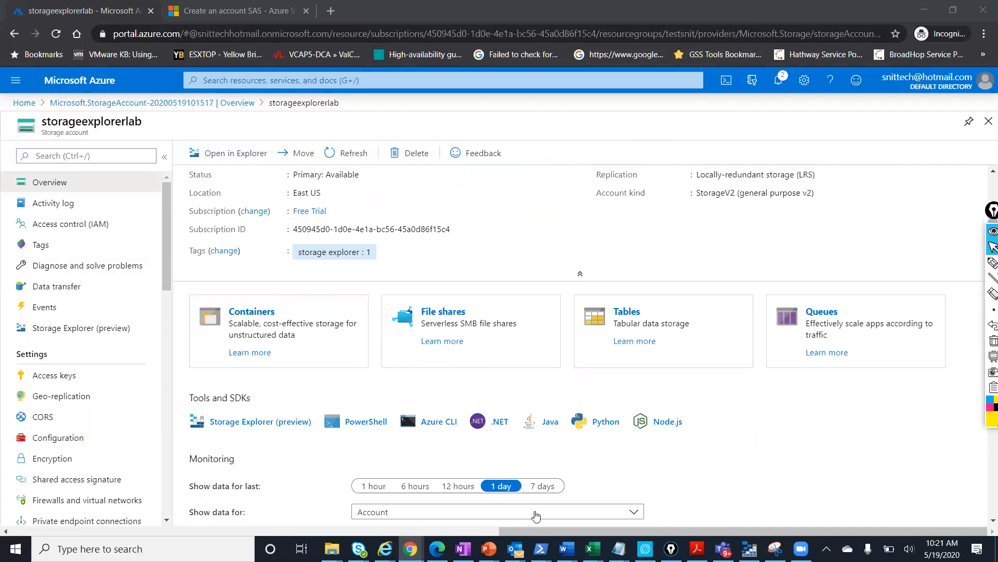
left_click_drag(698, 426, 195, 422)
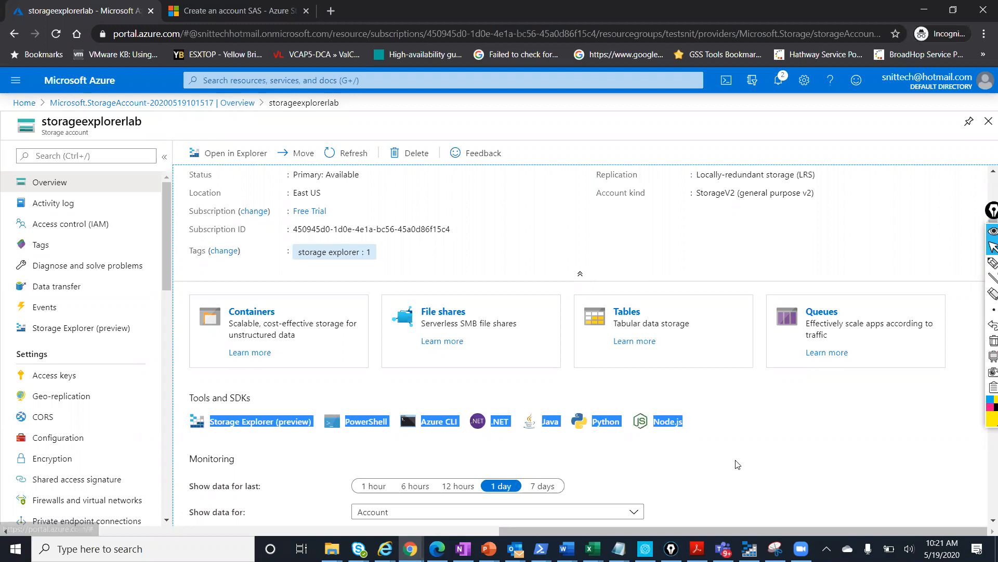
left_click(763, 455)
left_click(993, 262)
mouse_move(706, 410)
left_mouse_down()
mouse_move(258, 385)
mouse_move(181, 436)
mouse_move(337, 455)
mouse_move(605, 461)
mouse_move(728, 442)
mouse_move(705, 408)
left_mouse_up()
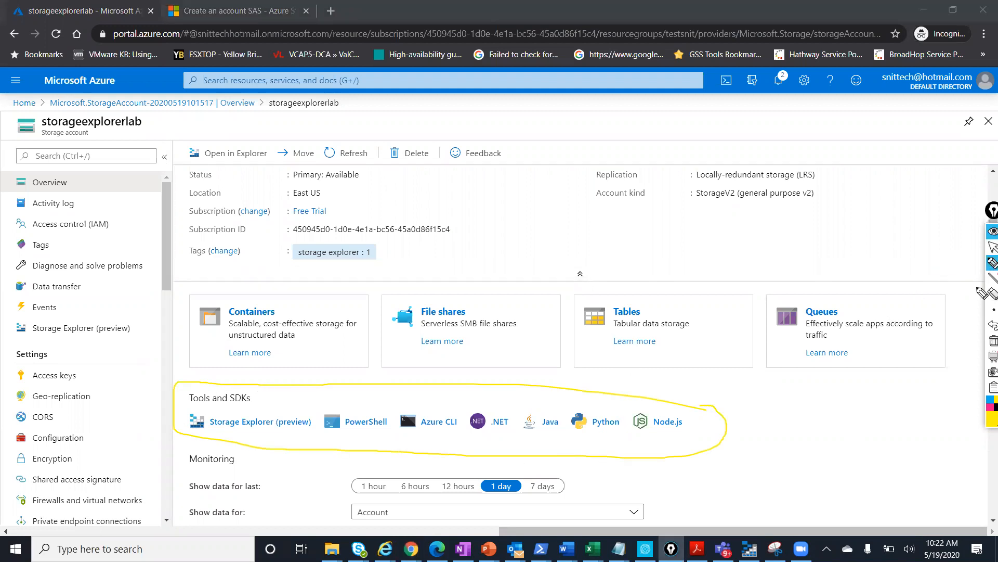
left_click(989, 247)
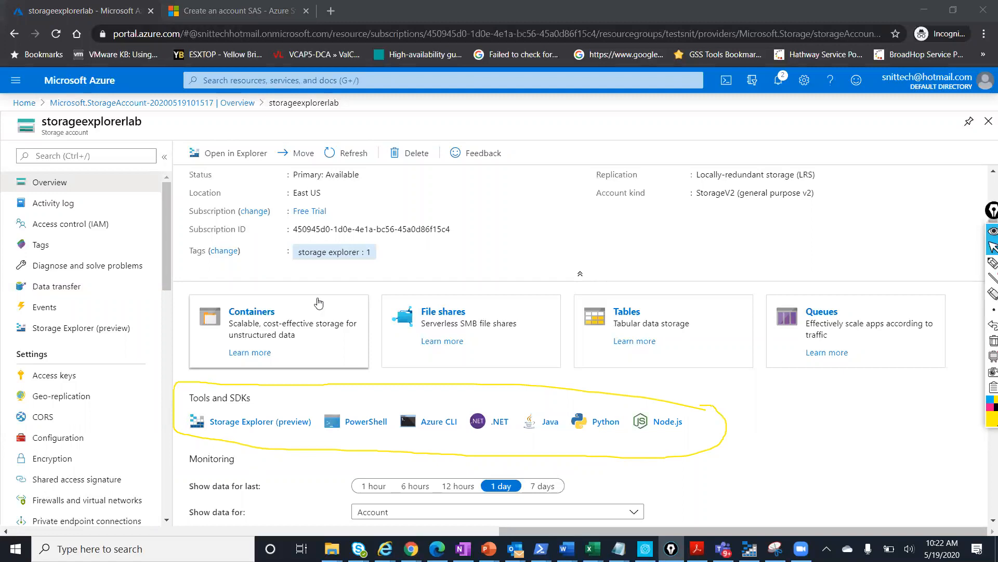
left_click(100, 376)
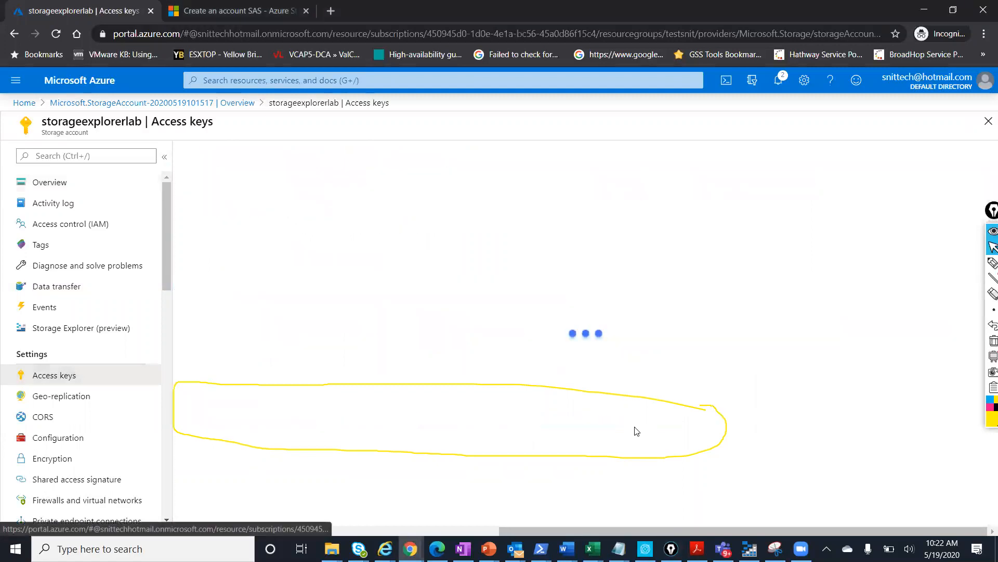
Review key1 and key2 with their connection strings, then go to Shared access signature
left_click(990, 264)
left_click(992, 294)
left_click(639, 399)
left_click(993, 248)
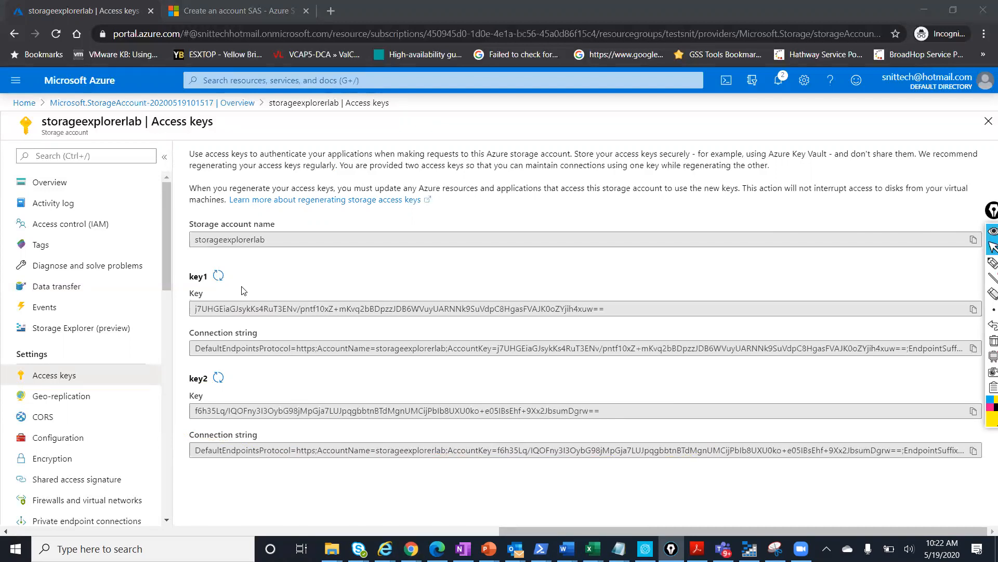
left_click(121, 485)
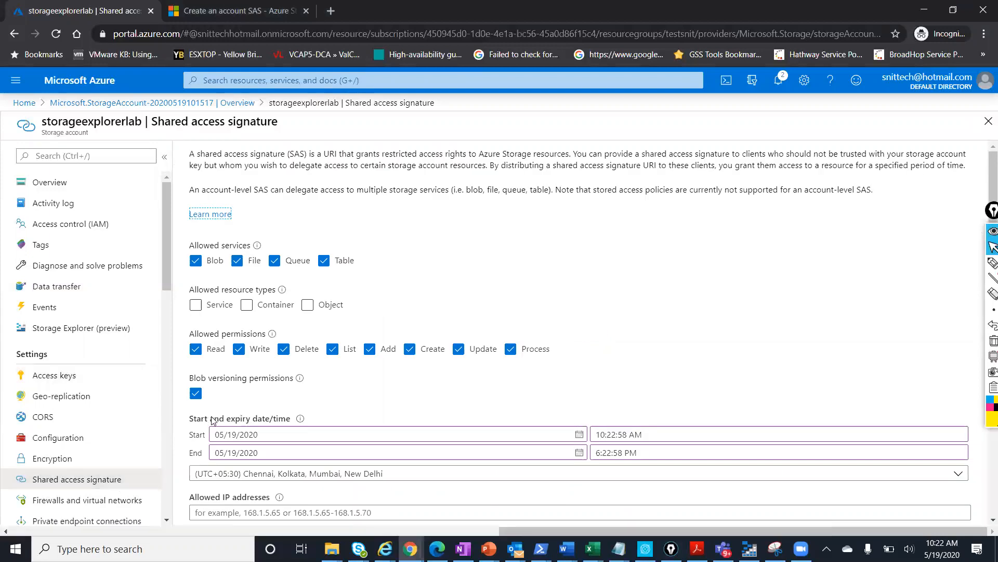
For storageexplorerlab, allow Service, Container and Object resource types and generate the SAS and connection string
scroll(213, 420, "down", 3)
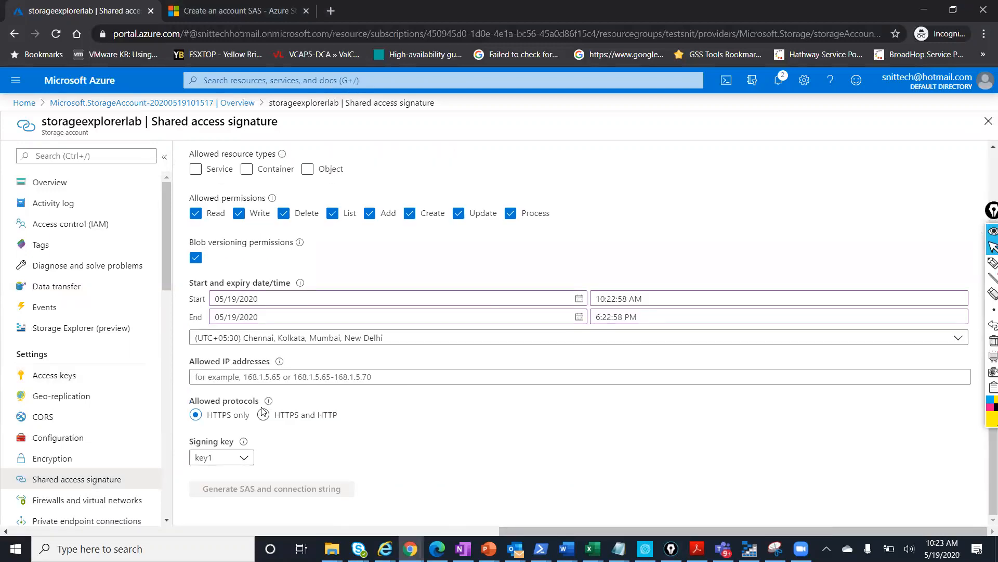
left_click(198, 171)
left_click(246, 169)
left_click(307, 169)
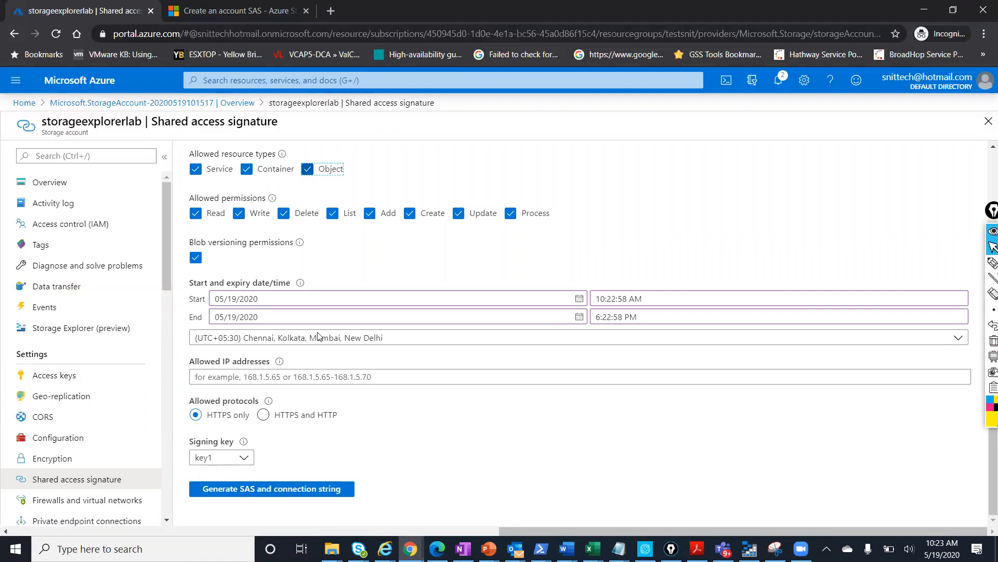
left_click(298, 491)
scroll(391, 448, "down", 6)
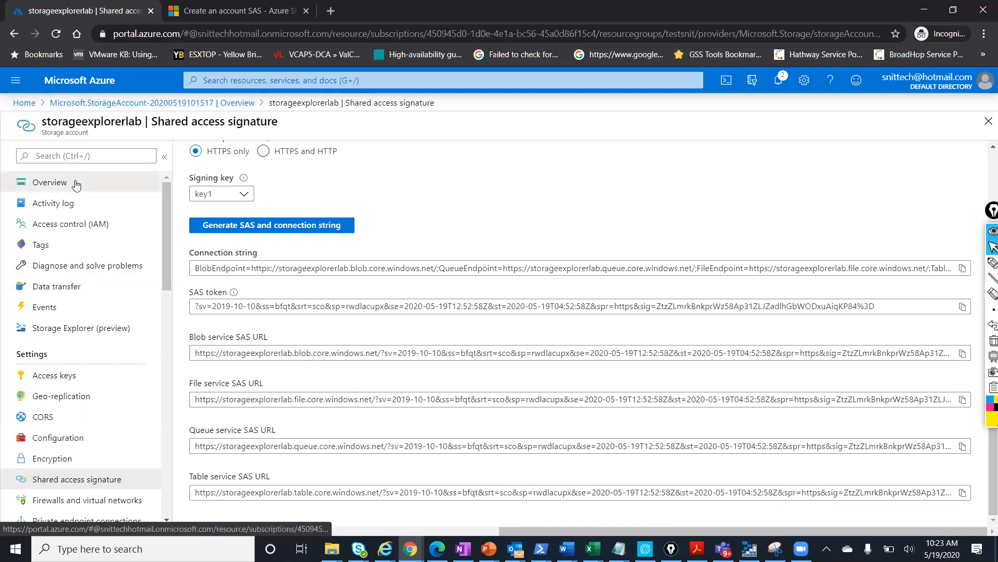
left_click(47, 182)
Open the portal's Storage Explorer (preview) and expand its Blob Containers and File Shares lists
left_click(249, 495)
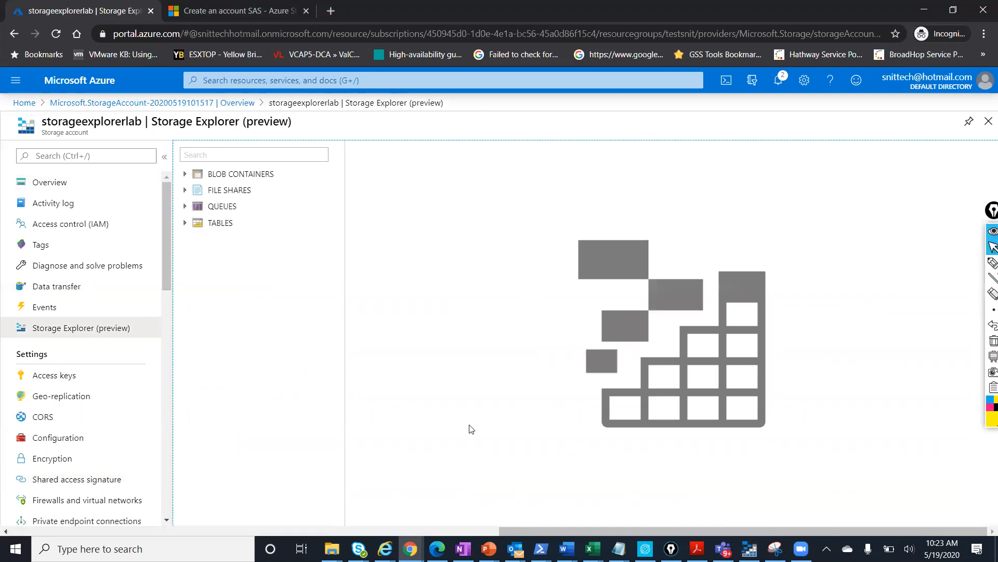
left_click(185, 173)
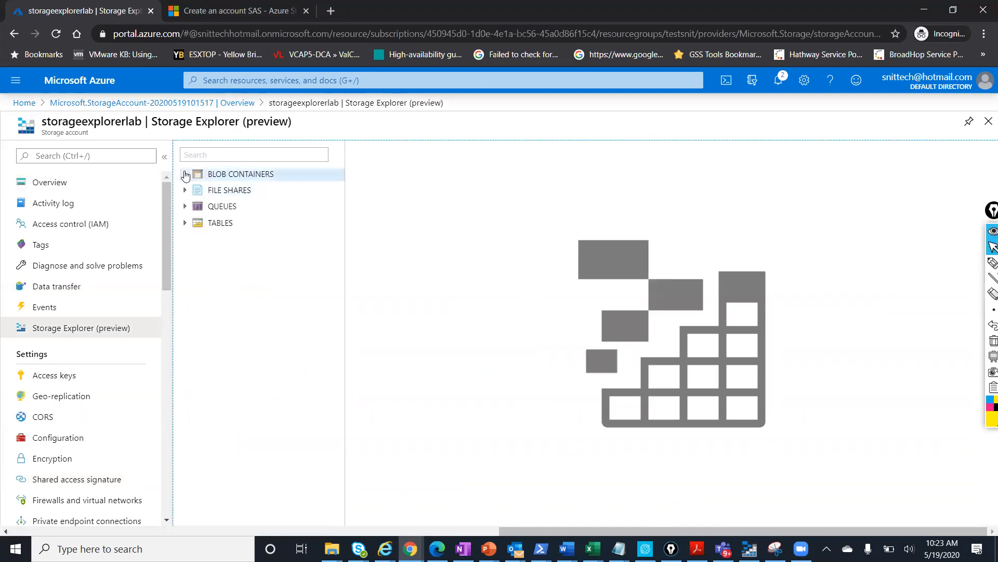
left_click(185, 190)
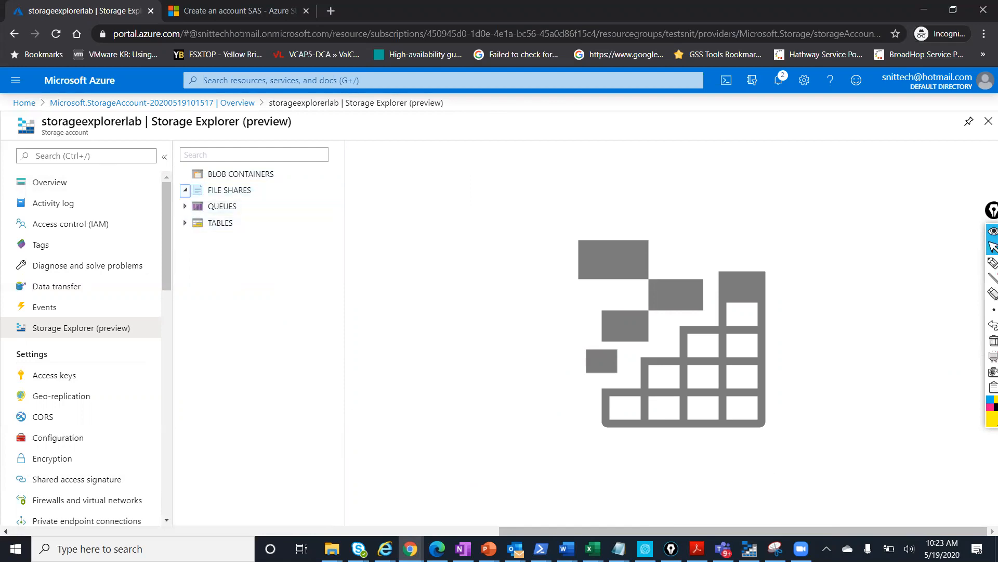
mouse_move(750, 549)
left_click(750, 494)
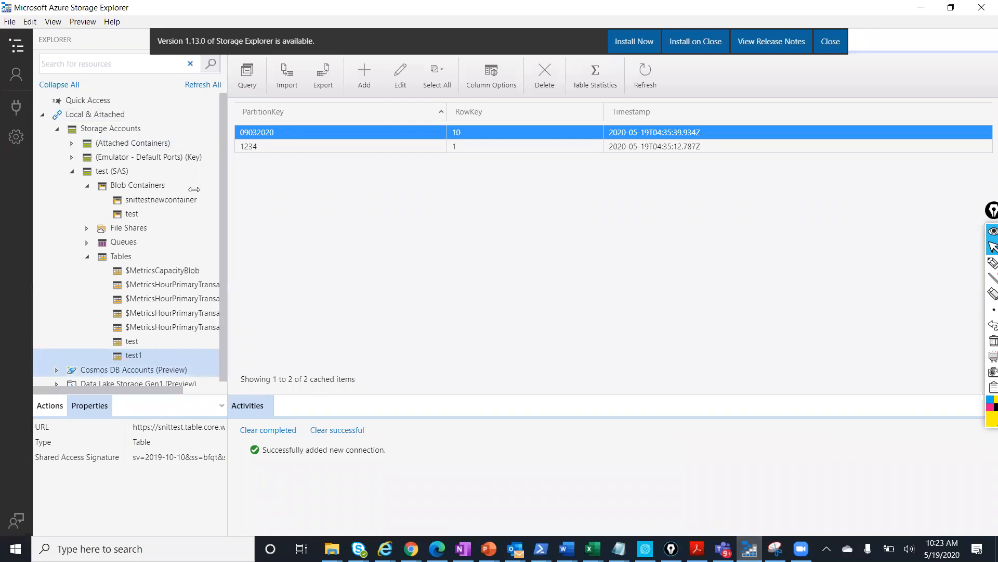
Collapse Local & Attached and start adding an Azure account from Manage Accounts
left_click(43, 115)
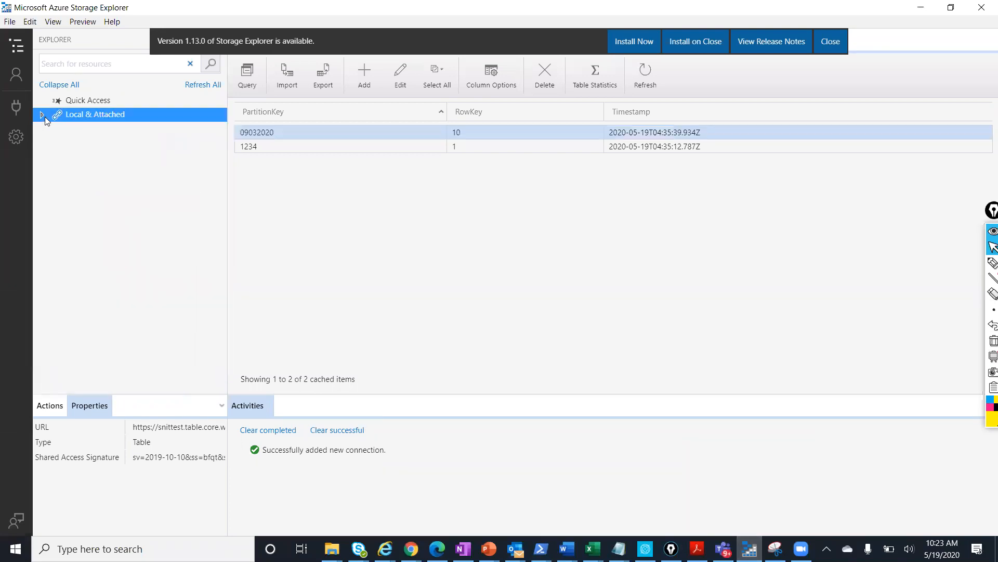
left_click(16, 76)
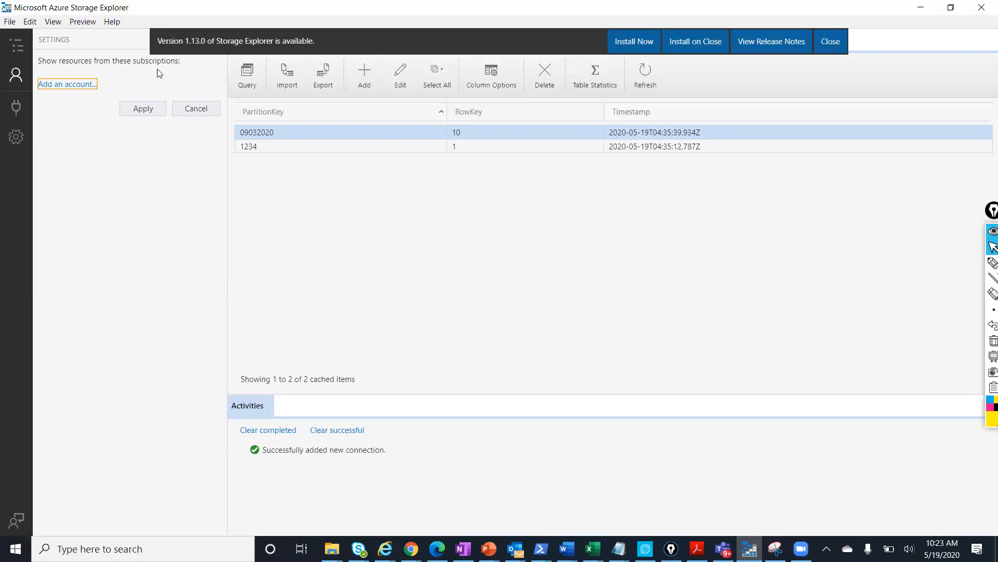
left_click(67, 84)
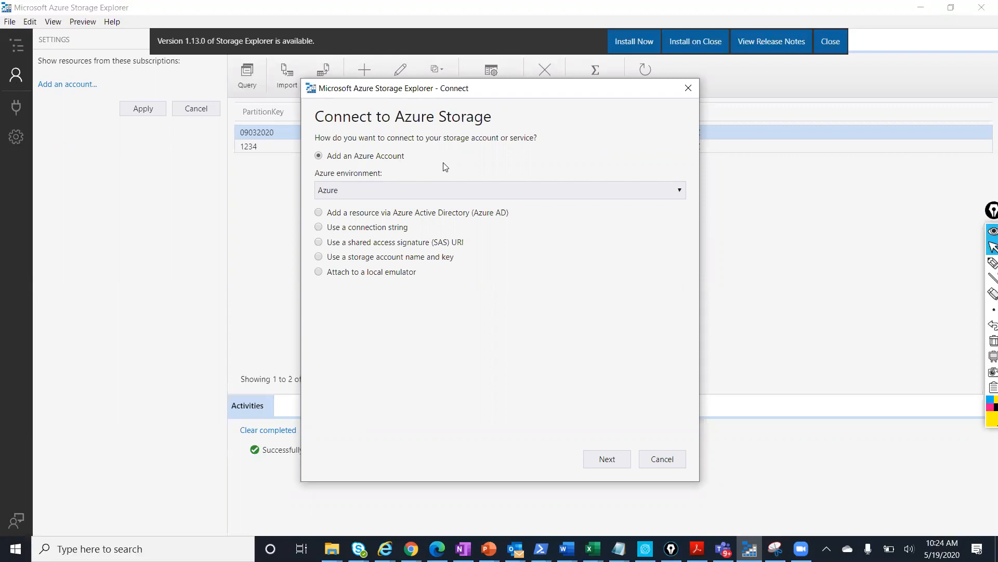
Keep the global Azure environment and continue to the Microsoft sign-in window
left_click(516, 188)
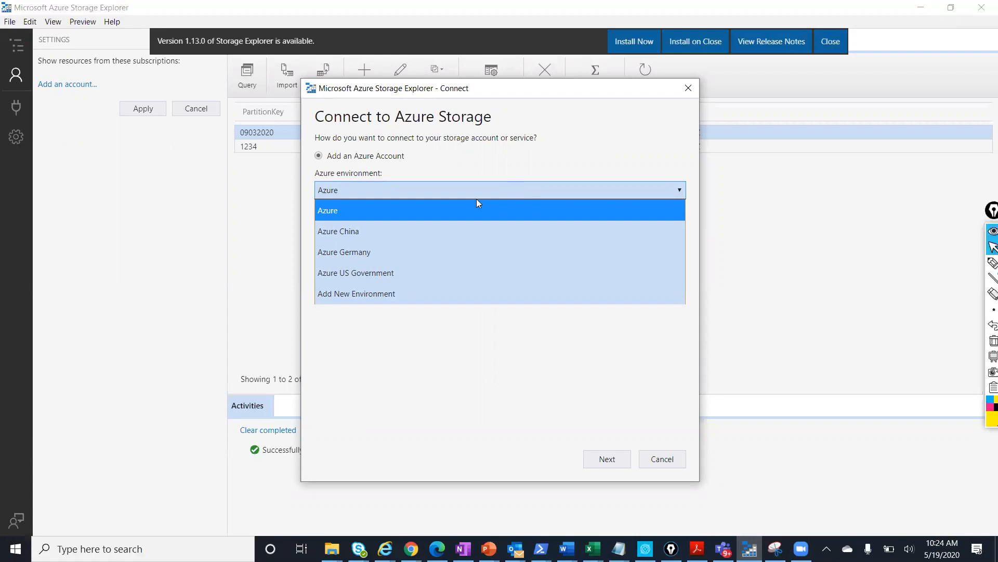
left_click(445, 210)
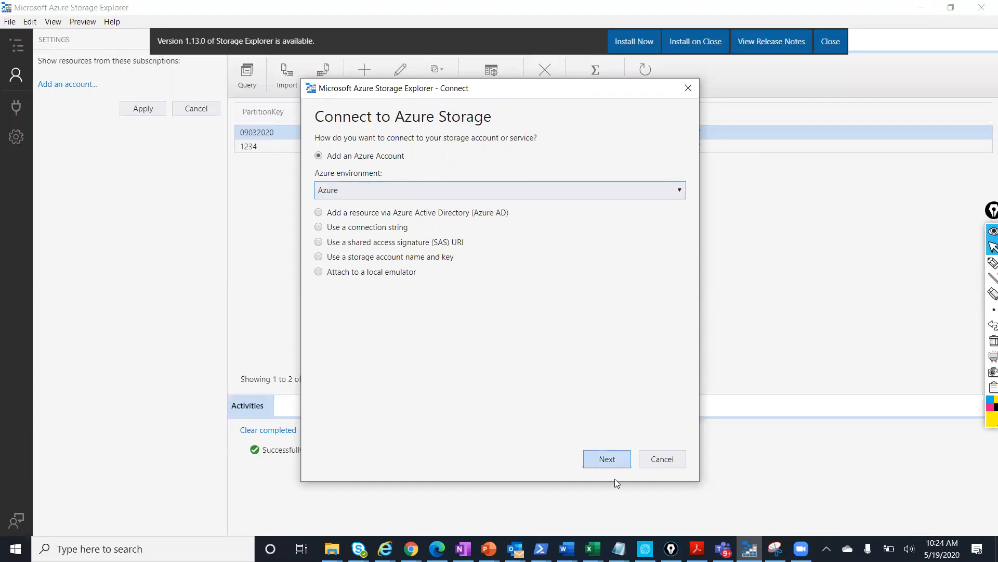
left_click(607, 459)
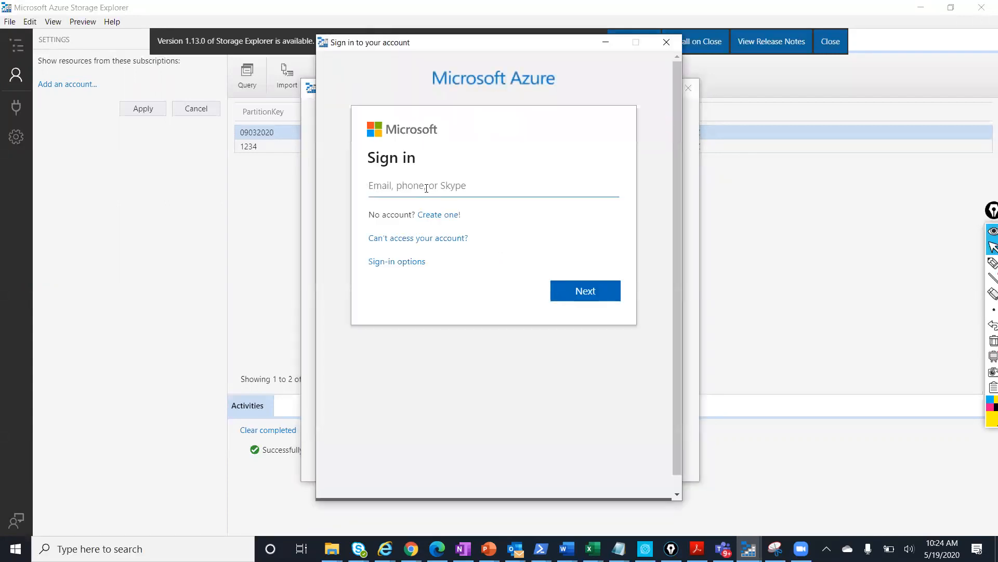
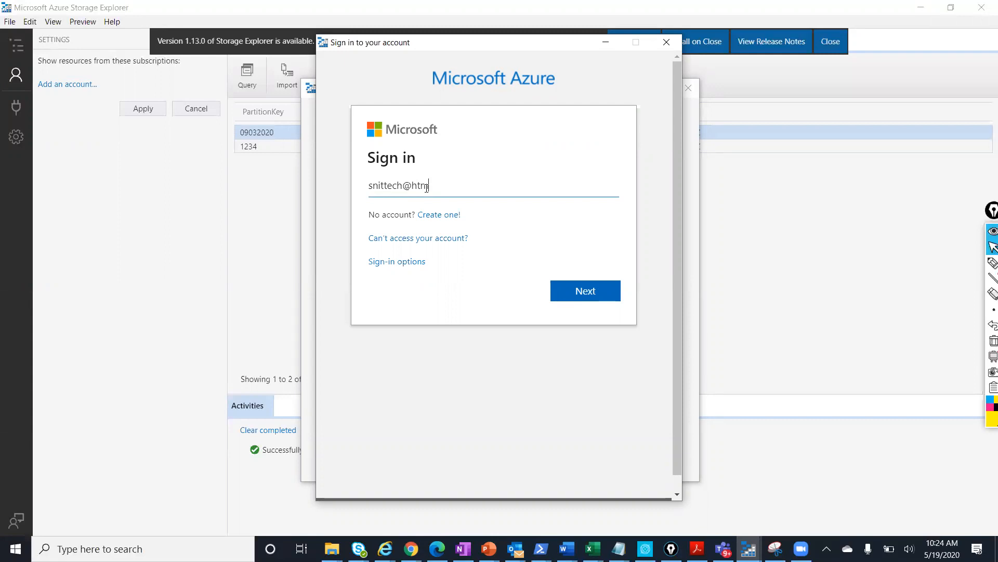
Enter the Microsoft account e-mail address, correcting a typo, and submit it
key("Return")
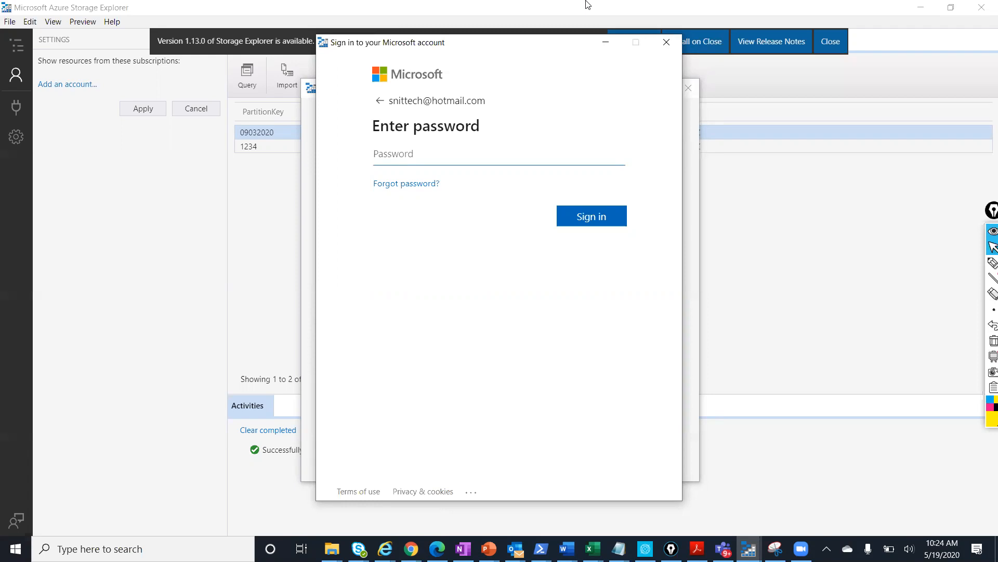
Enter the account password to sign in and show the Free Trial subscription's resources
left_click(586, 1)
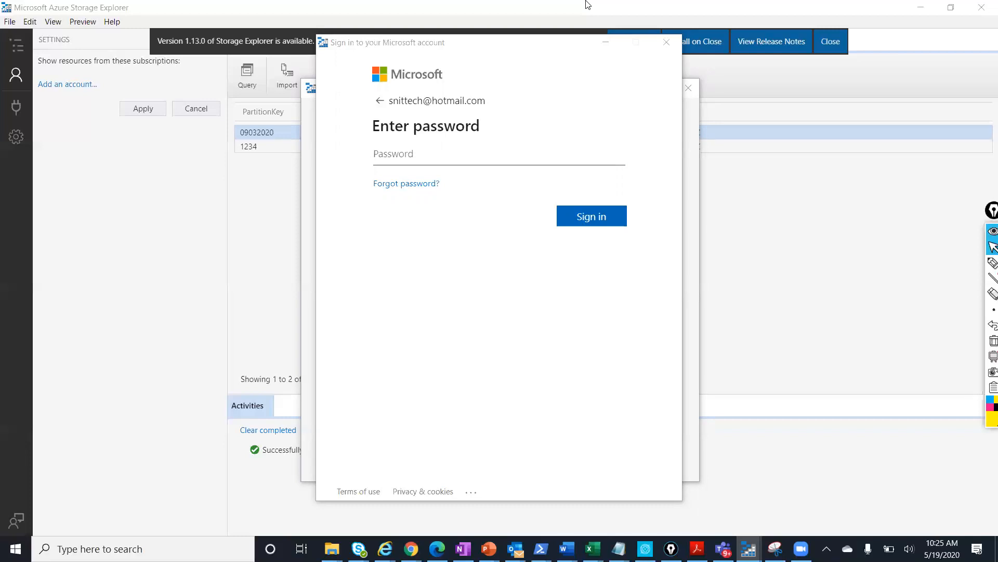
left_click(456, 159)
type("**********")
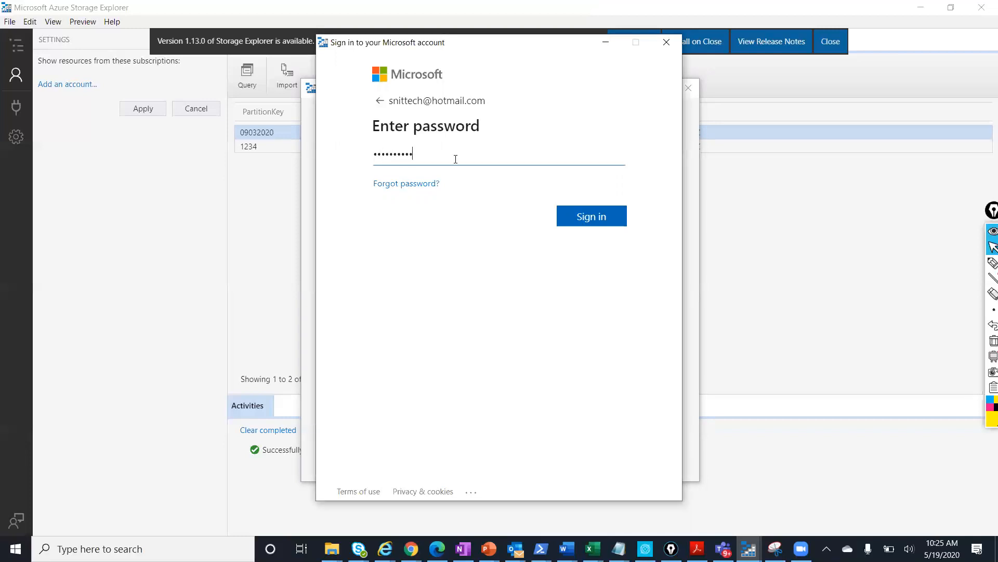
key("Return")
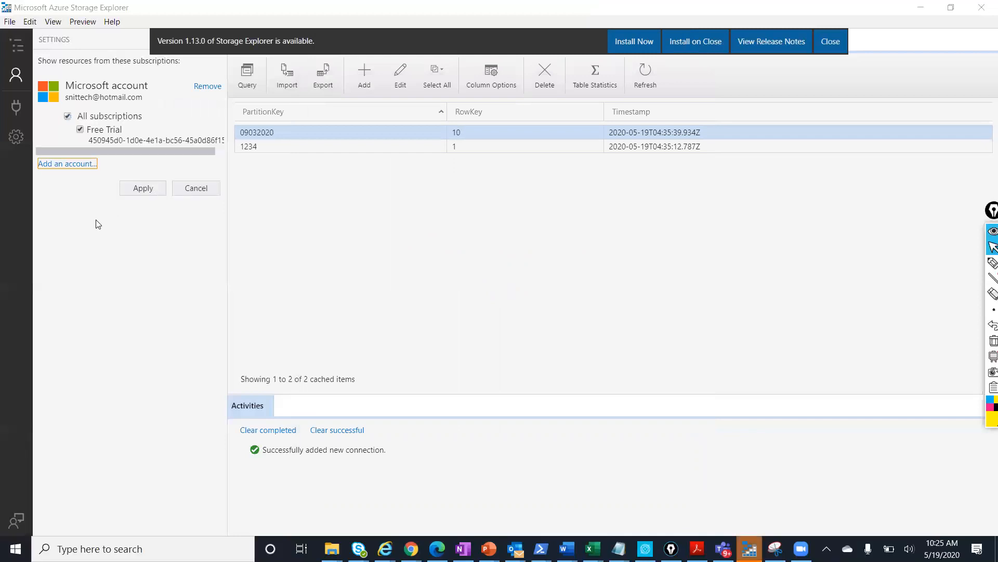
left_click(136, 190)
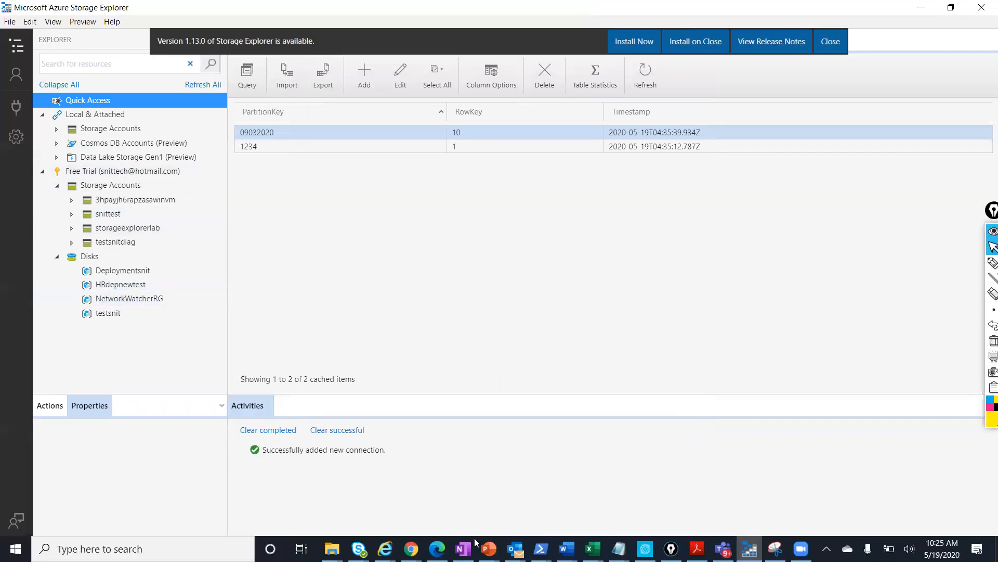
From the portal home, search 'storage' to list the storage accounts, then return to Storage Explorer
mouse_move(410, 549)
left_click(487, 499)
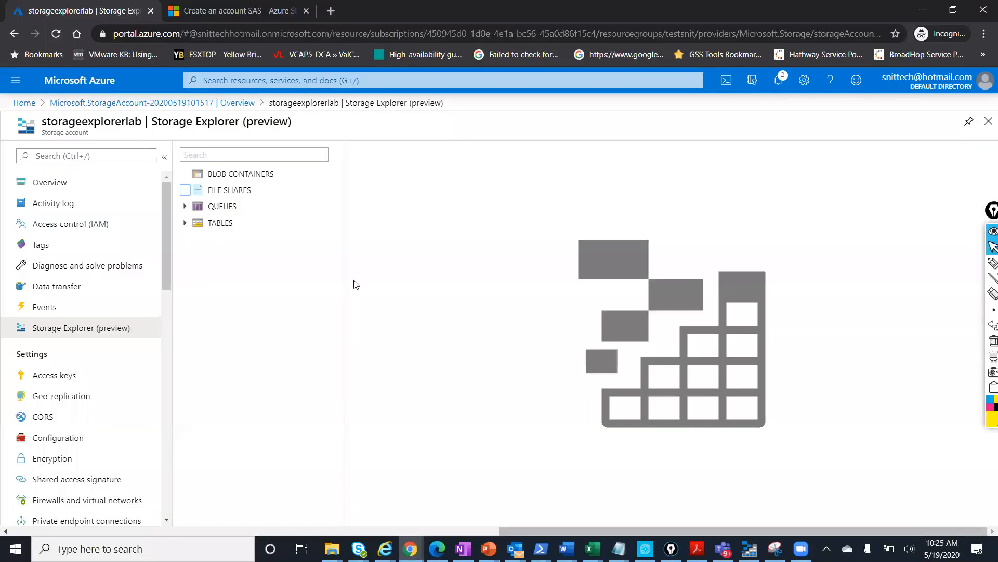
left_click(95, 107)
left_click(24, 102)
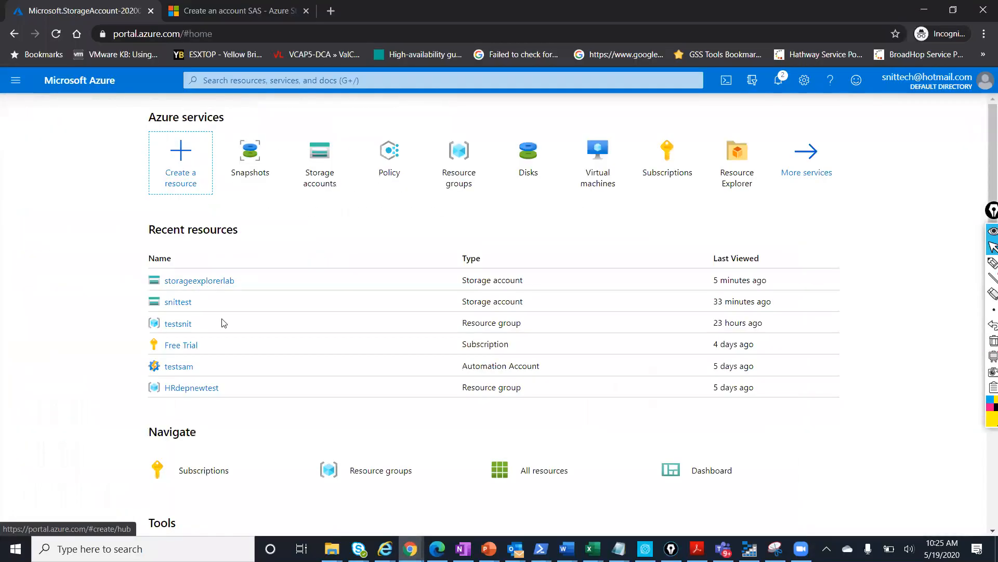
left_click(316, 83)
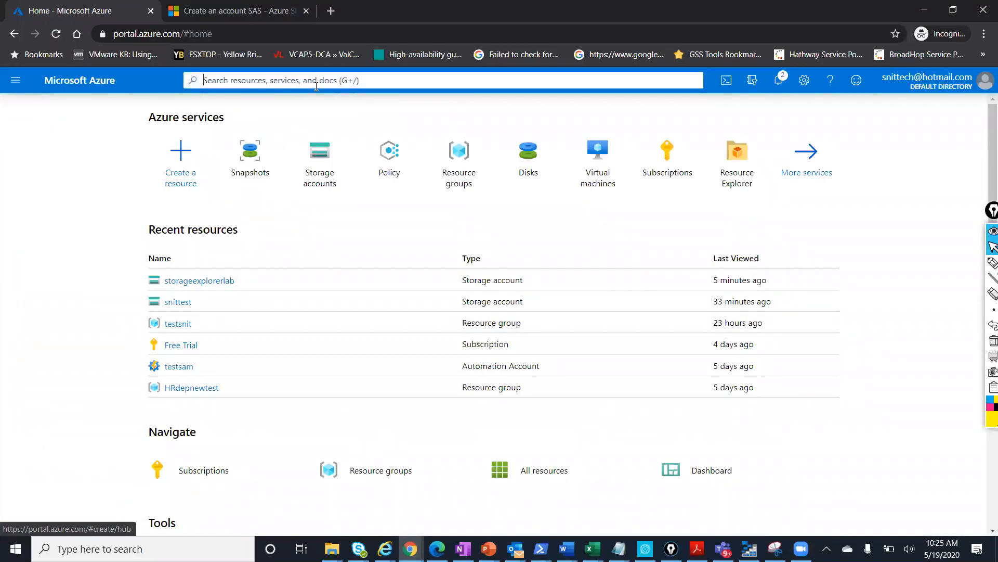
type("storage")
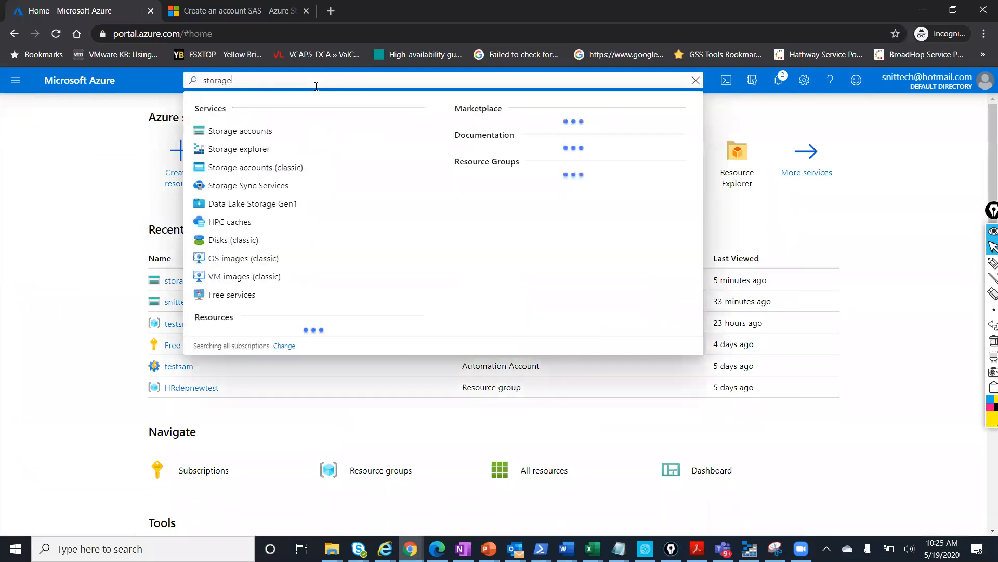
left_click(280, 132)
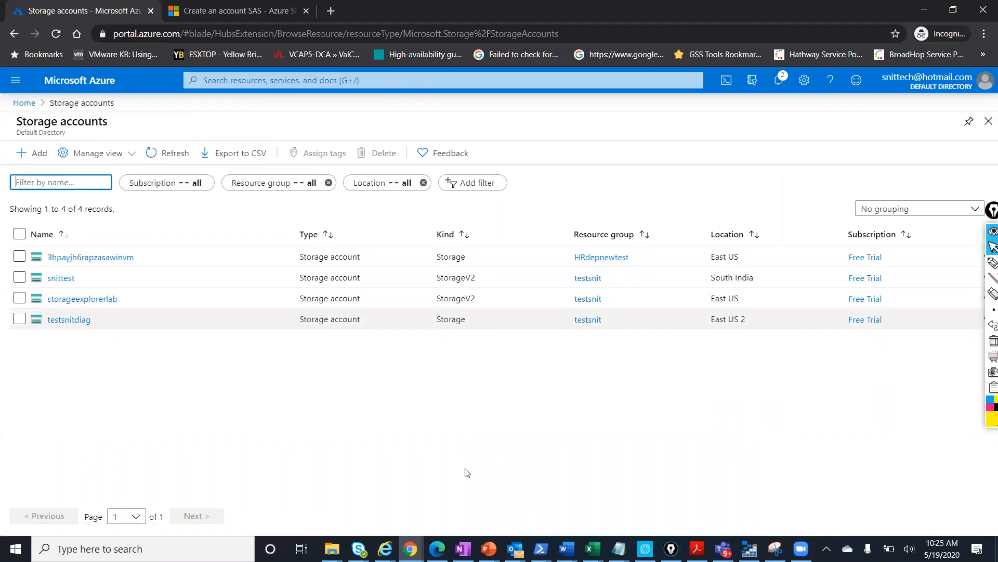
left_click(750, 549)
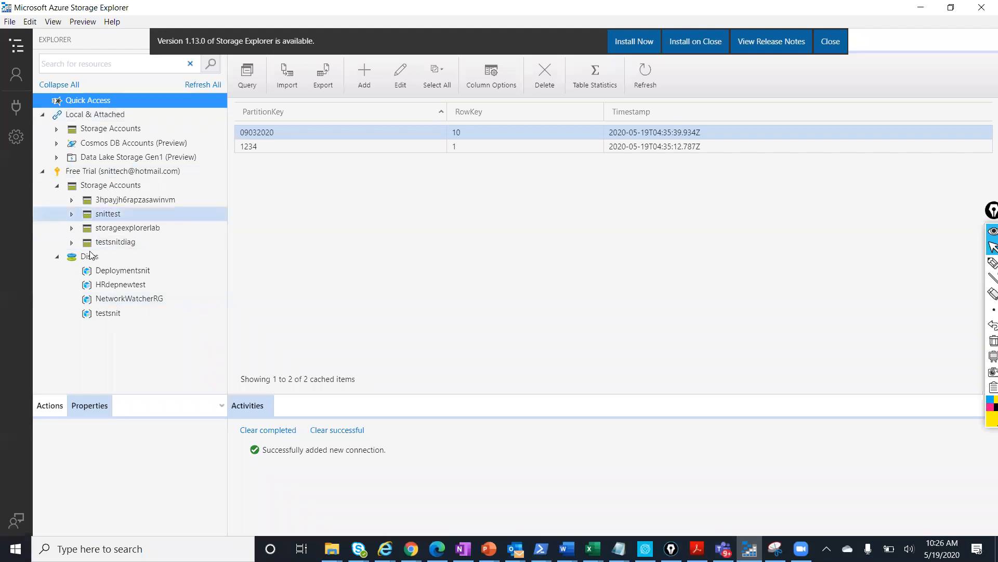
Expand snittest's Blob Containers, open the test container and select 13400.gif
left_click(71, 201)
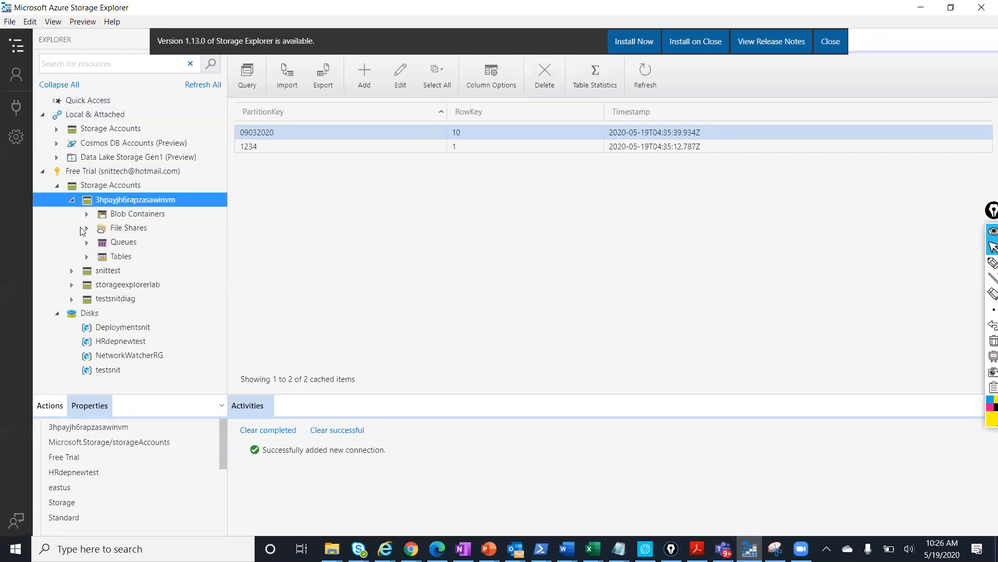
left_click(71, 271)
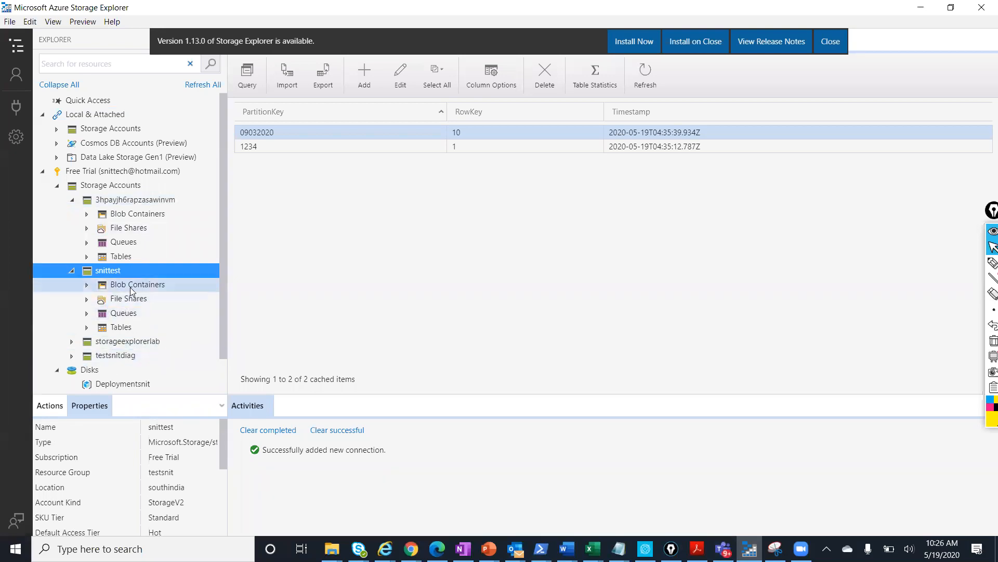
left_click(88, 285)
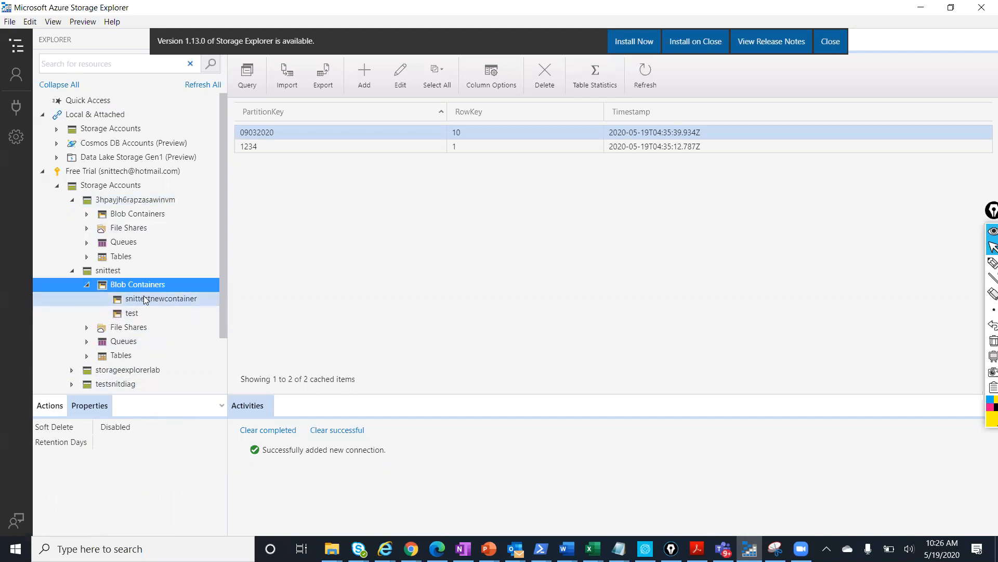
left_click(185, 302)
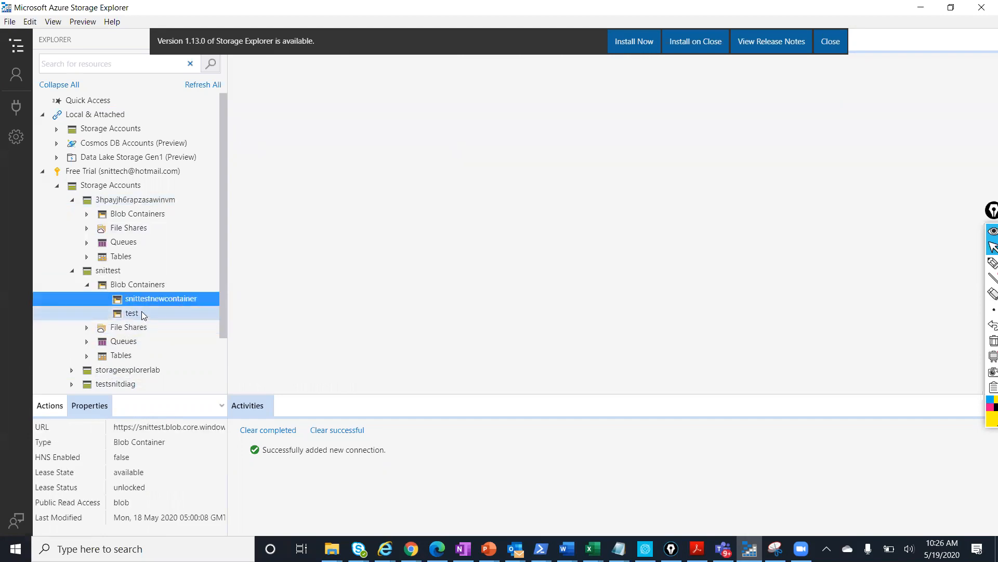
left_click(140, 312)
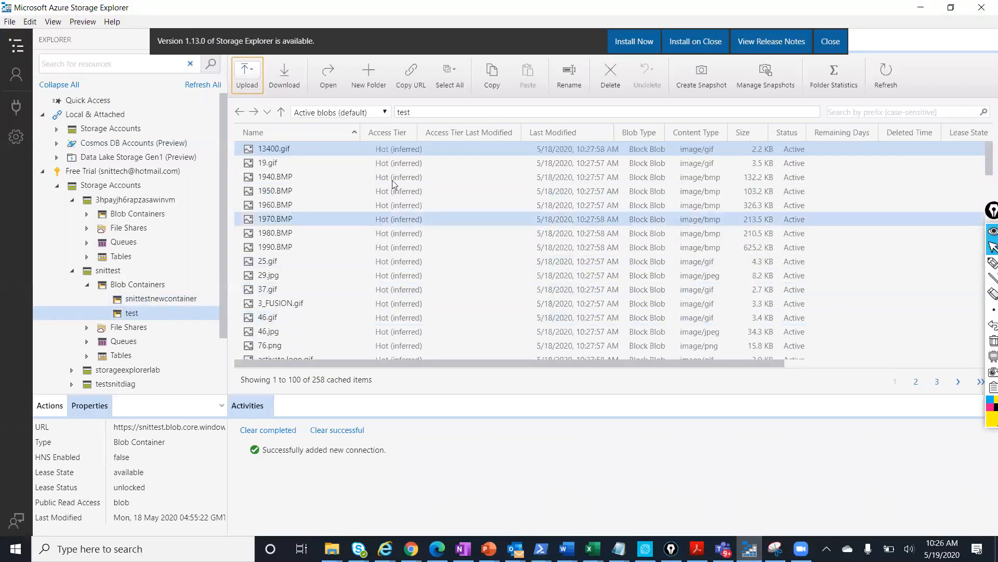
left_click(329, 149)
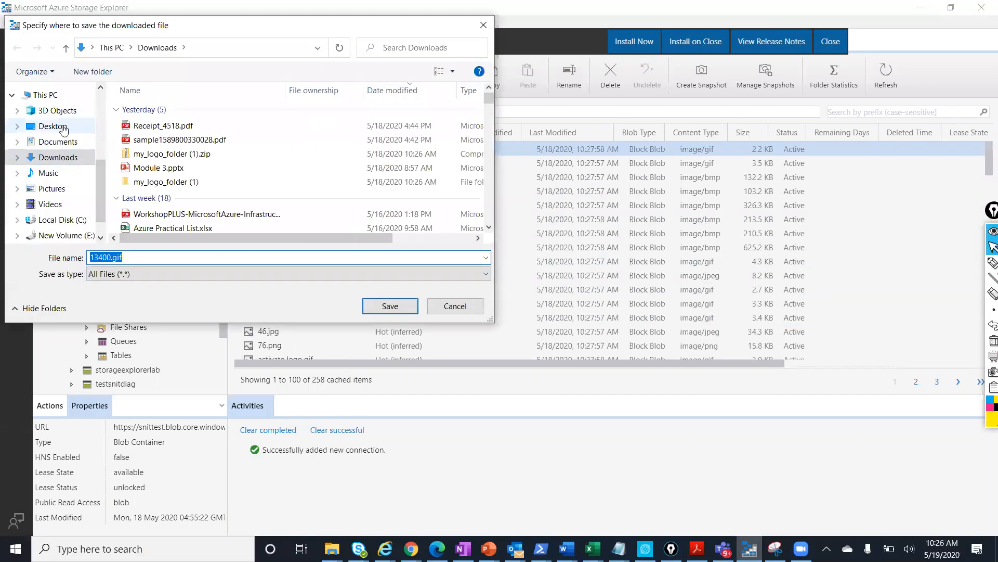
Save 13400.gif to the Desktop and collapse the snittest account
left_click(63, 129)
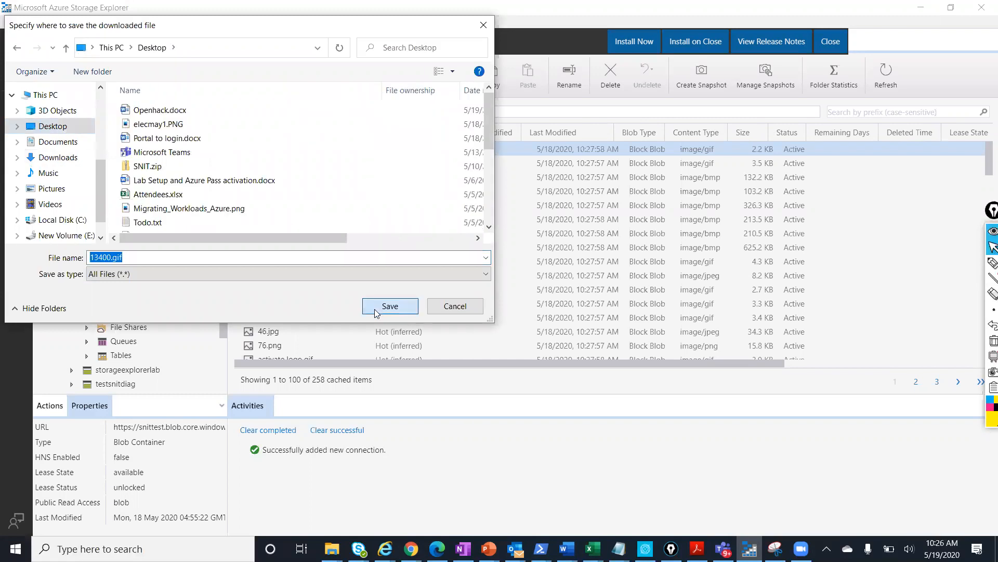
left_click(390, 306)
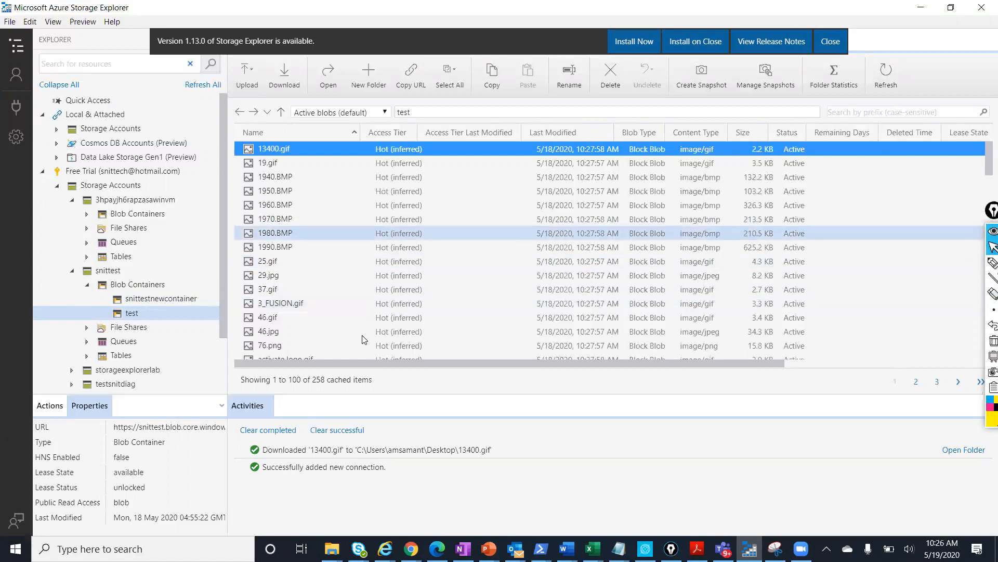
left_click(73, 272)
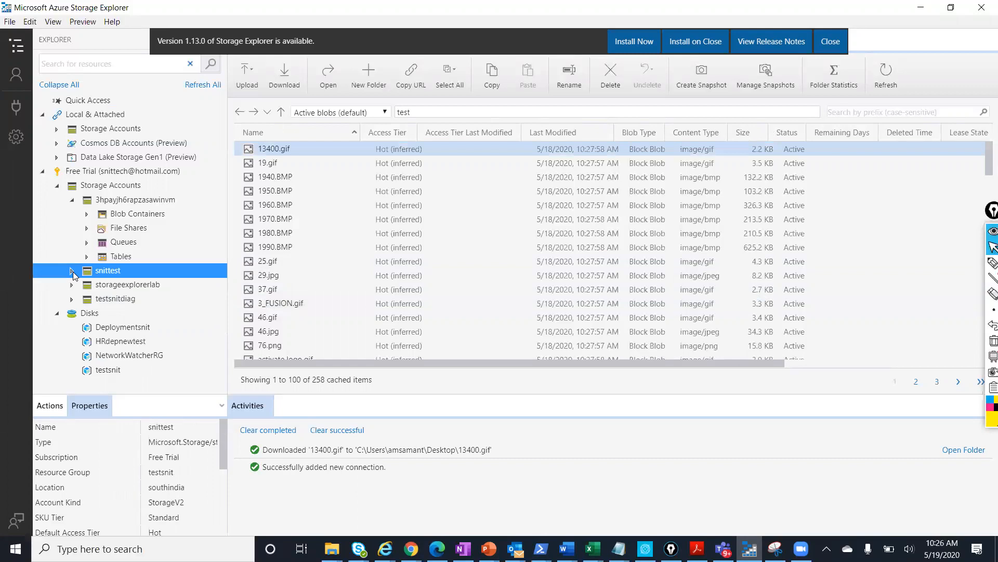
Remove the signed-in Microsoft account from Storage Explorer
left_click(14, 76)
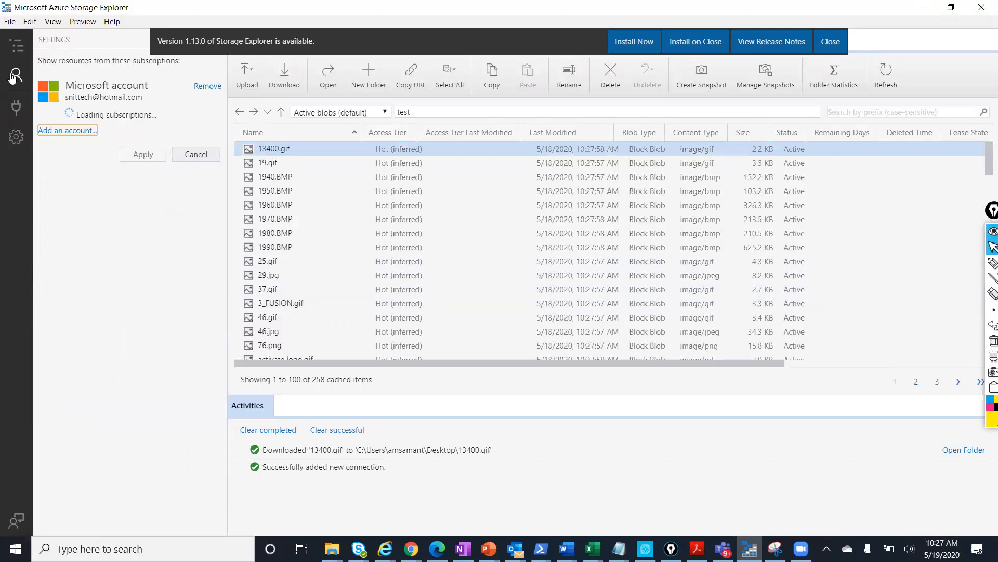
left_click(207, 86)
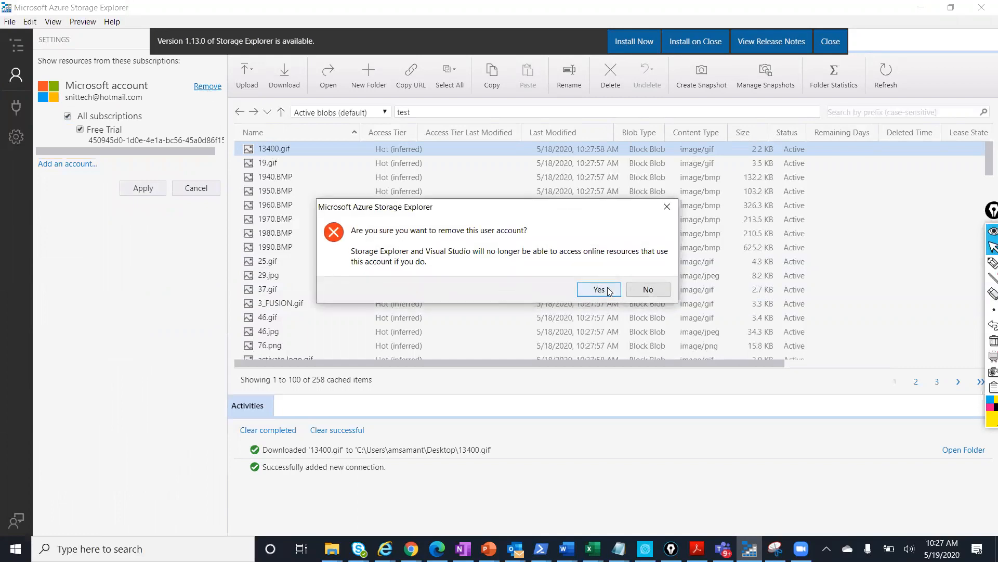
left_click(599, 290)
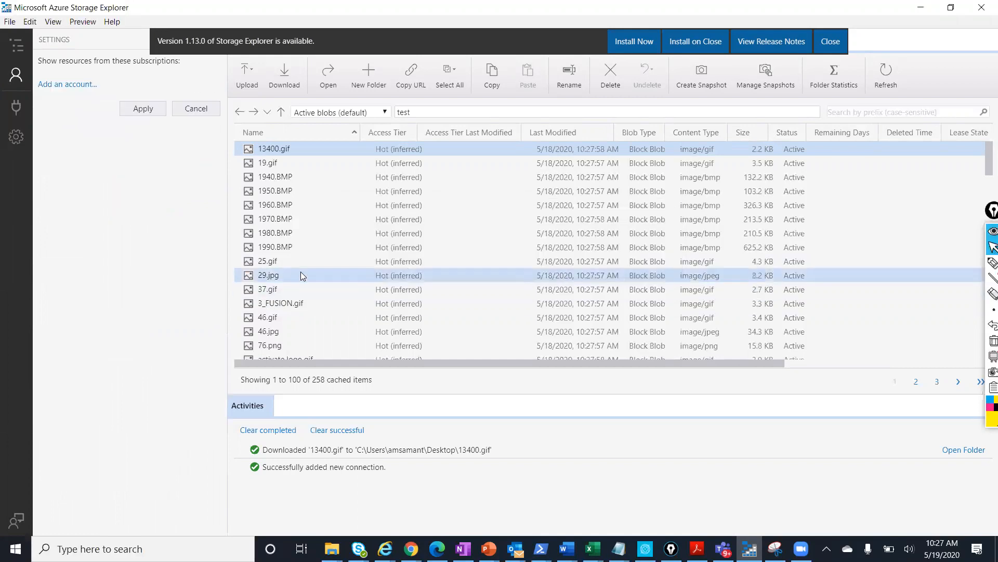
Start a new connection using a SAS URI and bring the portal's Storage accounts list forward
left_click(66, 85)
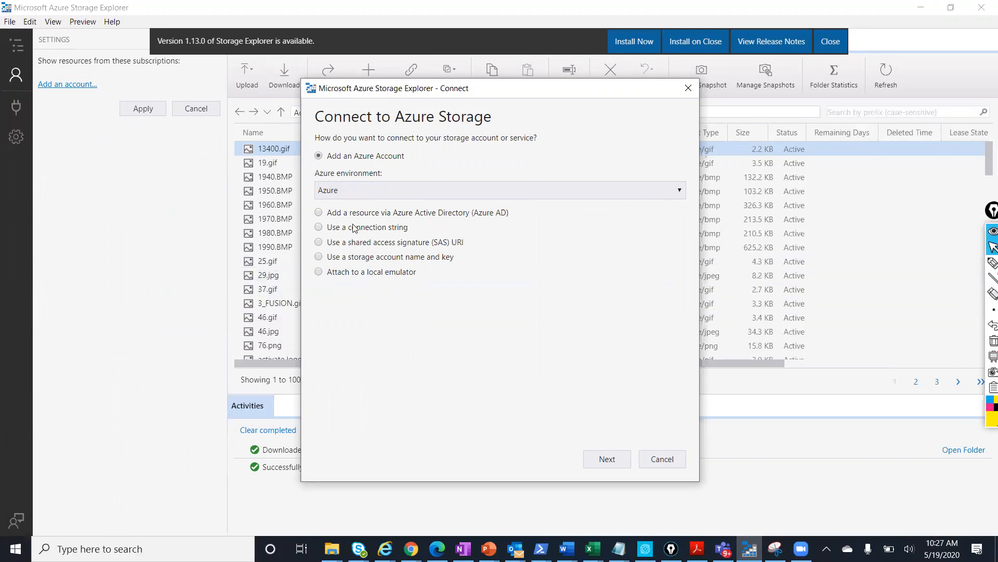
left_click(385, 246)
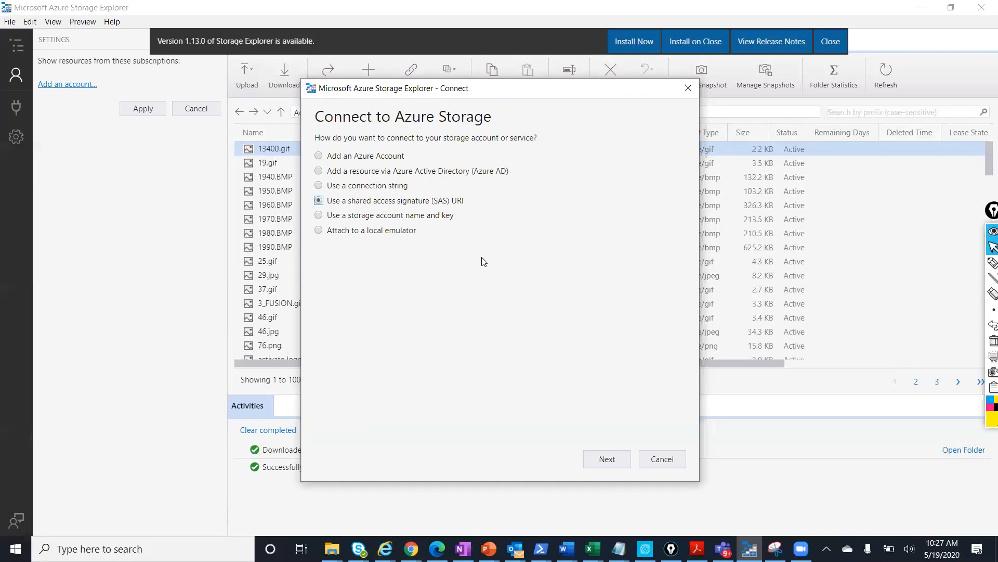
mouse_move(410, 548)
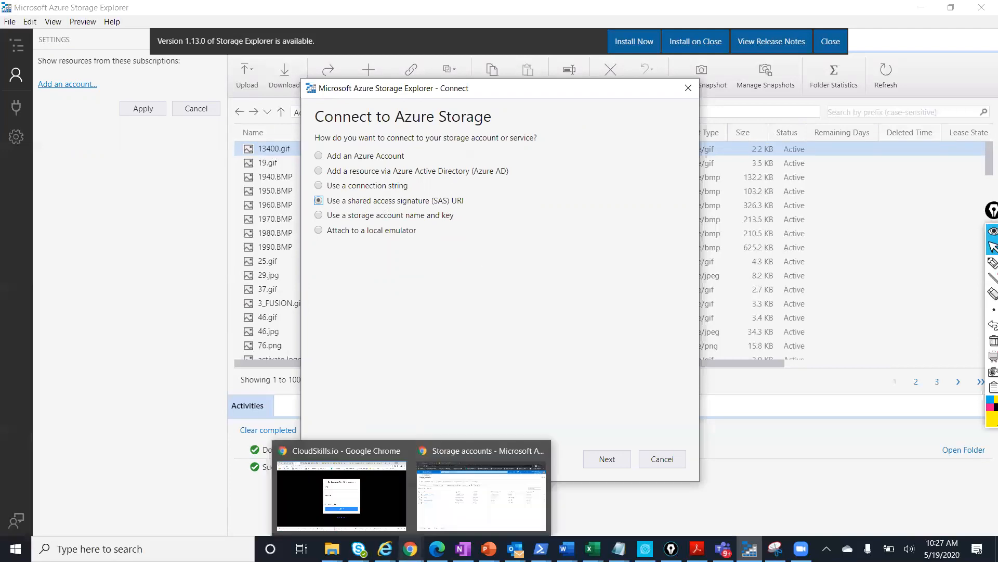
left_click(463, 477)
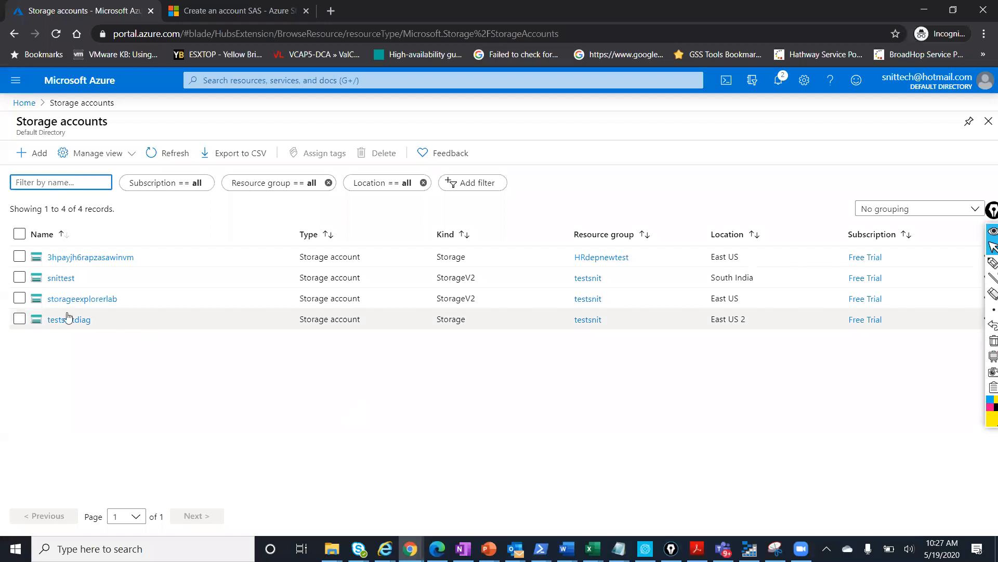
On snittest's Shared access signature page, allow Service, Container and Object and generate a SAS
left_click(60, 279)
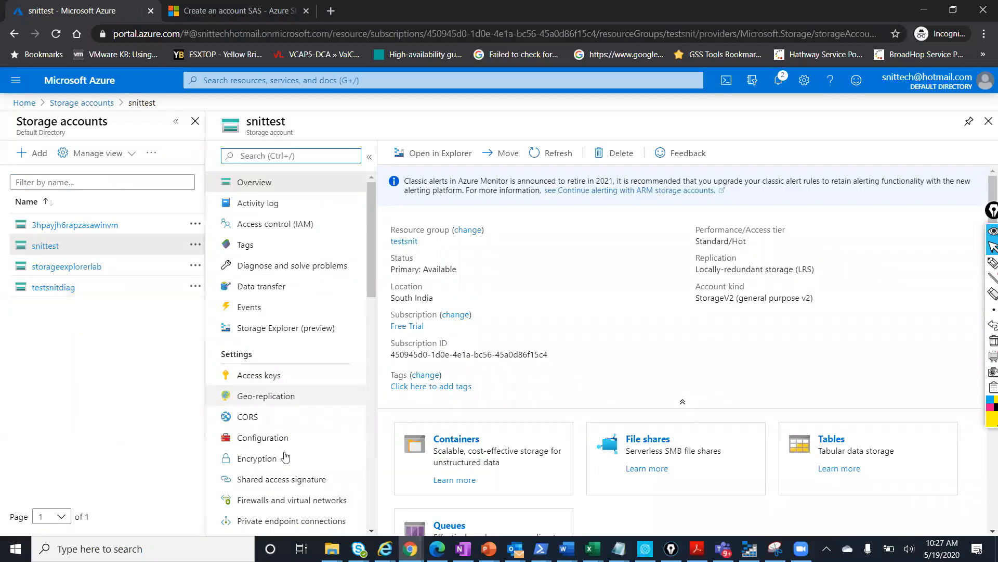
left_click(280, 484)
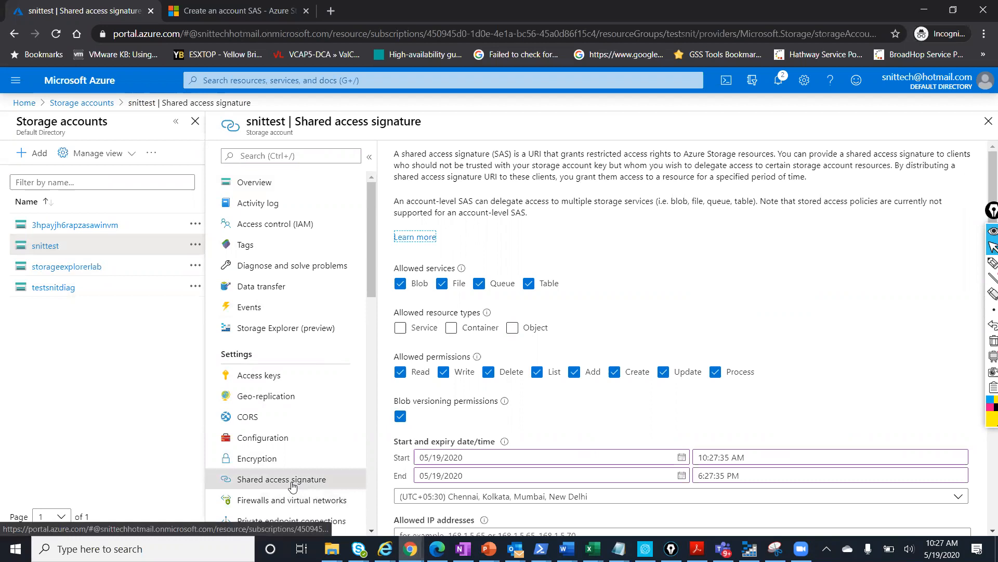
left_click(408, 329)
left_click(452, 328)
left_click(511, 329)
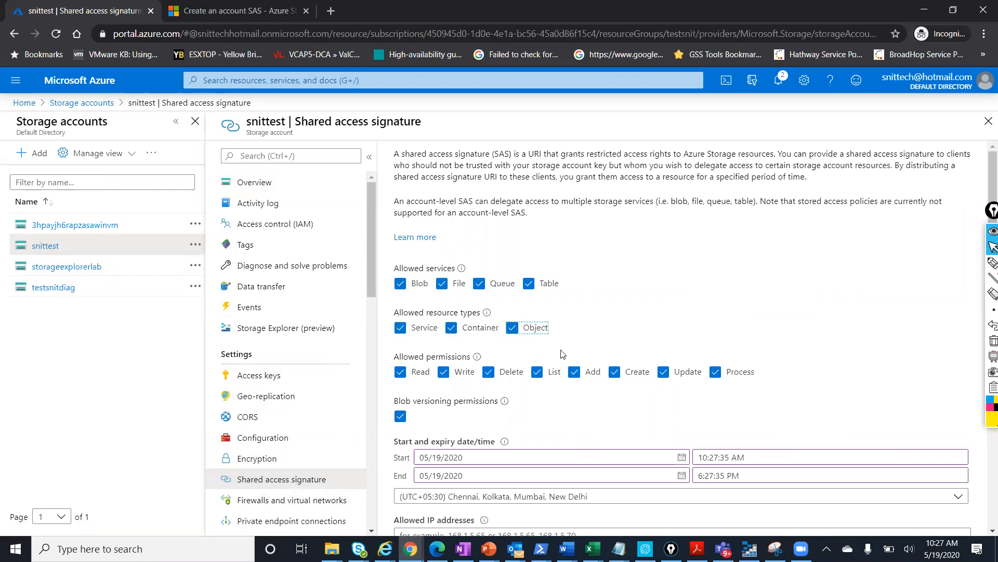
scroll(562, 351, "down", 3)
left_click(493, 501)
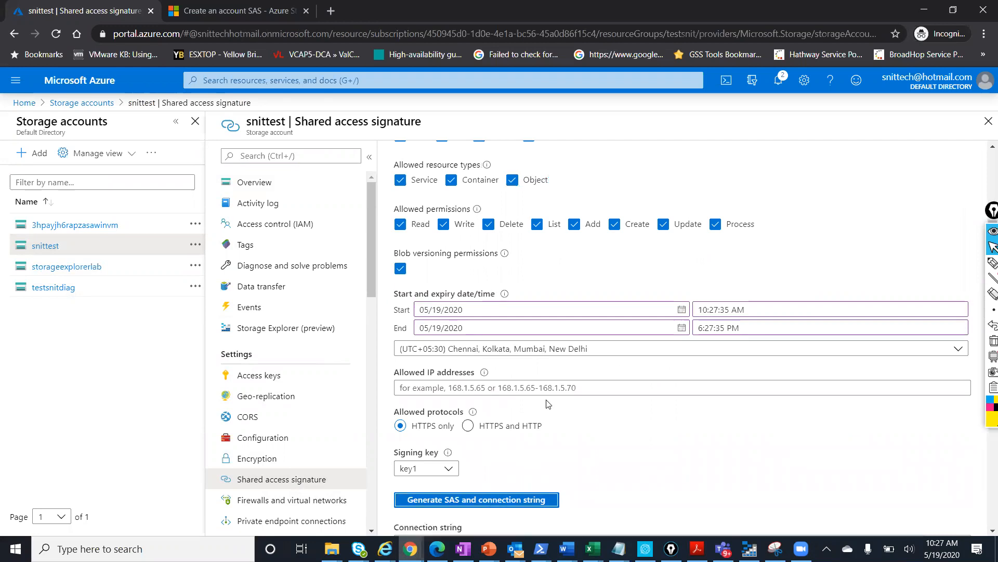
scroll(557, 452, "down", 5)
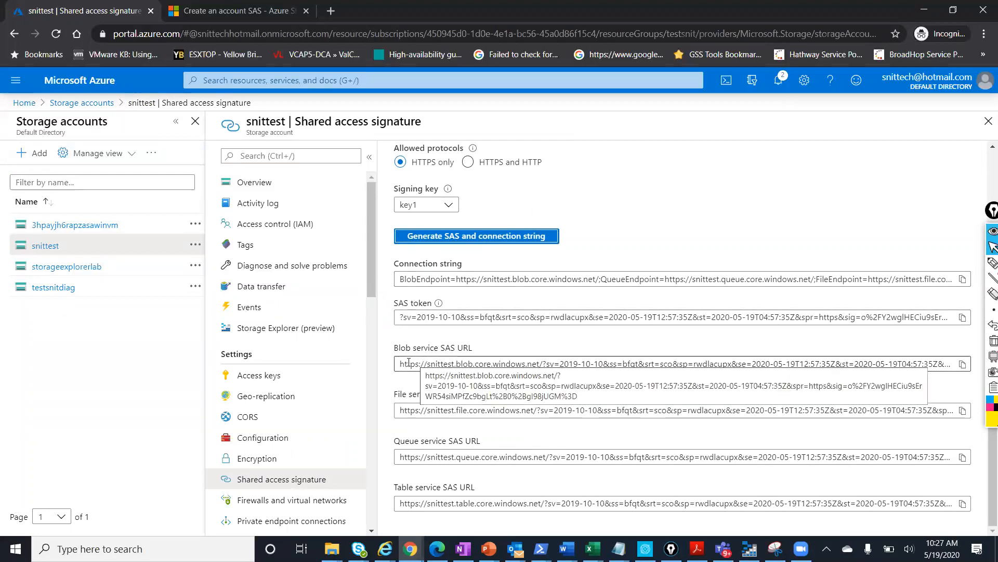
Check snittest's containers, then re-tick all three resource types and regenerate the SAS
left_click(279, 188)
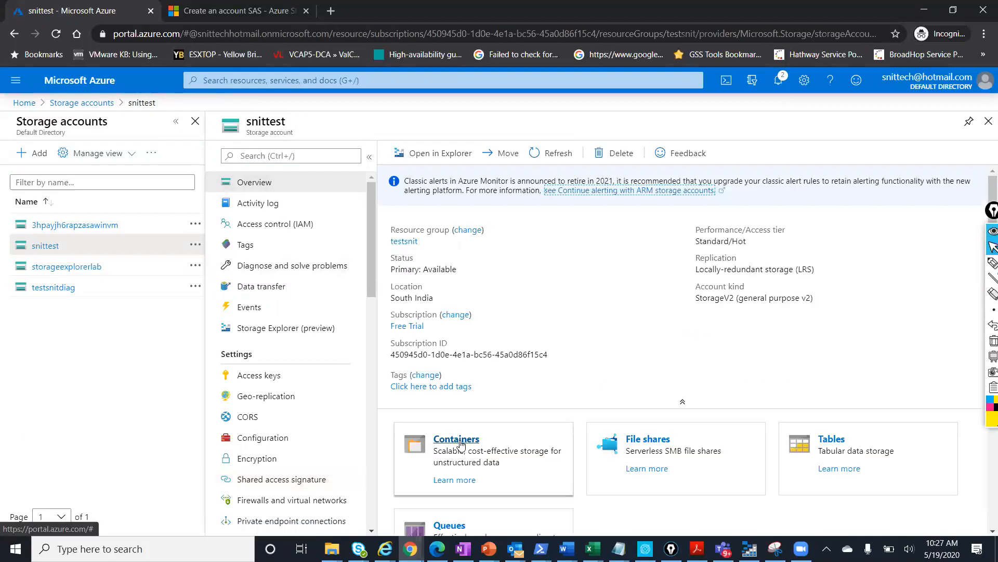
left_click(460, 442)
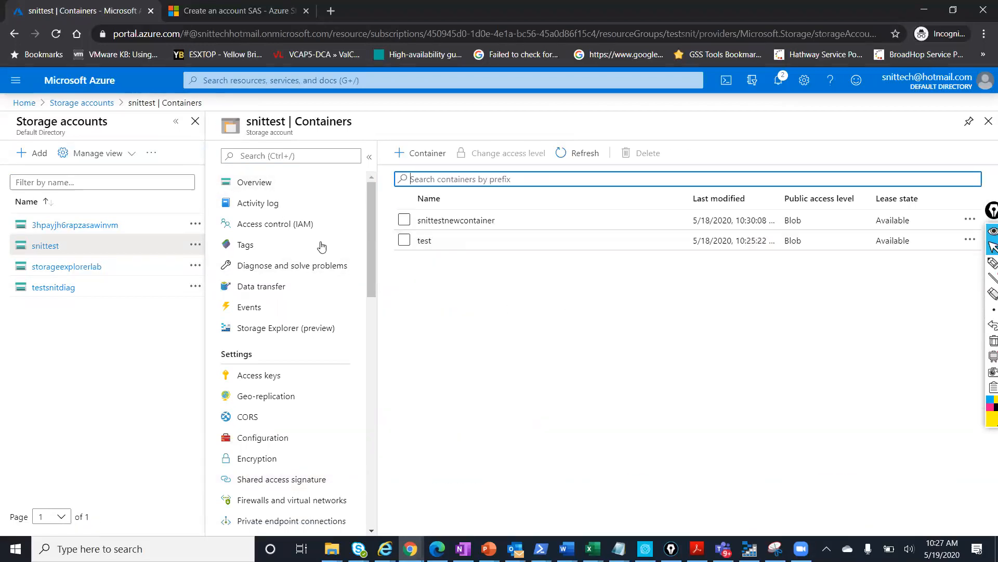
left_click(279, 479)
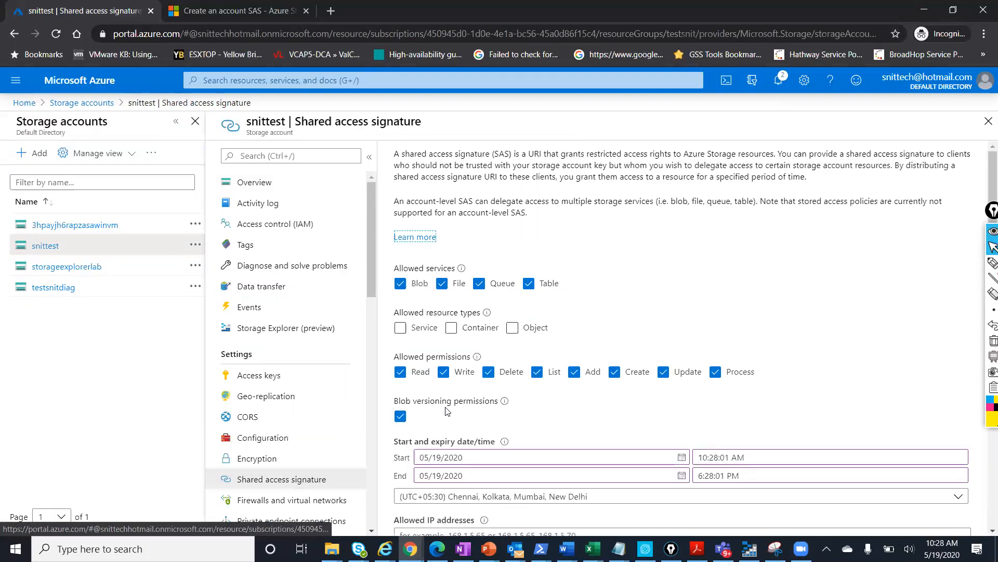
scroll(446, 429, "down", 3)
scroll(446, 430, "up", 3)
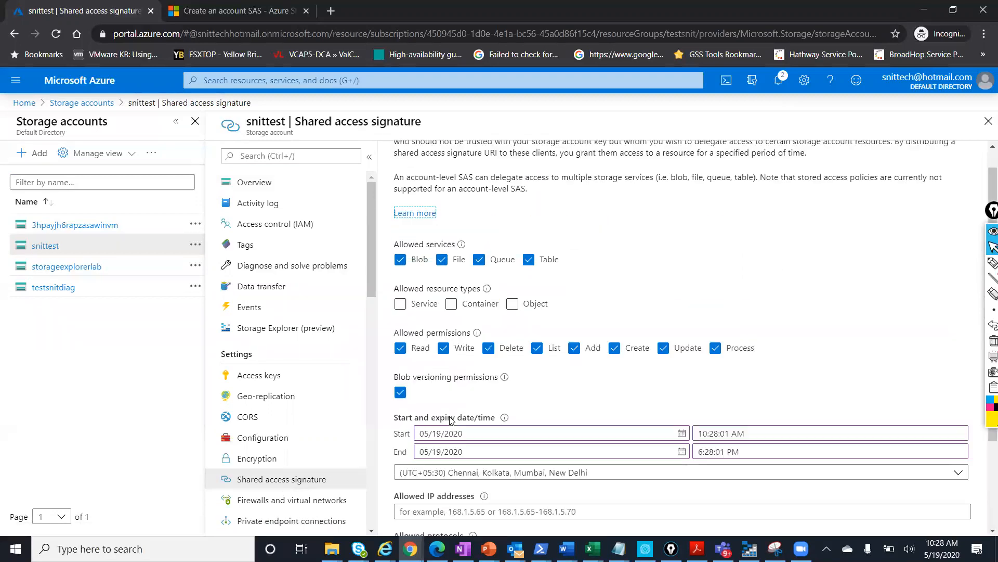
left_click(437, 329)
left_click(451, 328)
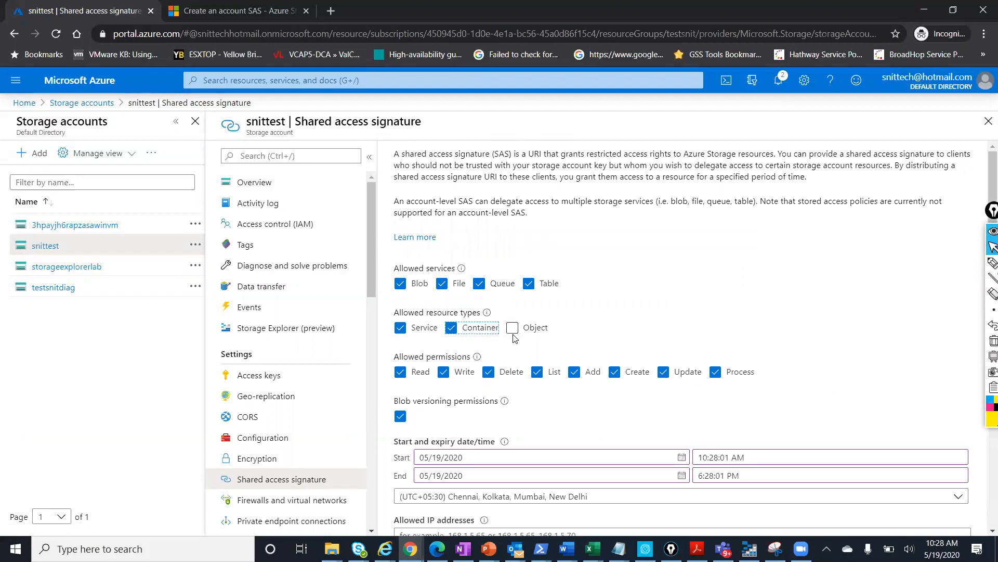
left_click(512, 328)
scroll(538, 369, "down", 3)
left_click(513, 503)
Copy the Blob service SAS URL and return to Storage Explorer's connect dialog
scroll(503, 439, "down", 2)
scroll(503, 439, "down", 3)
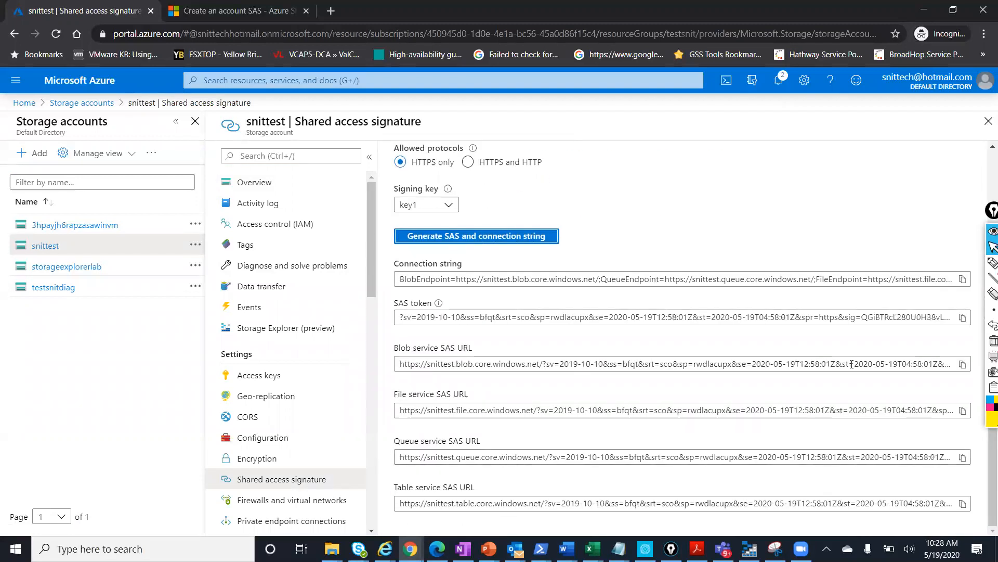
left_click(963, 365)
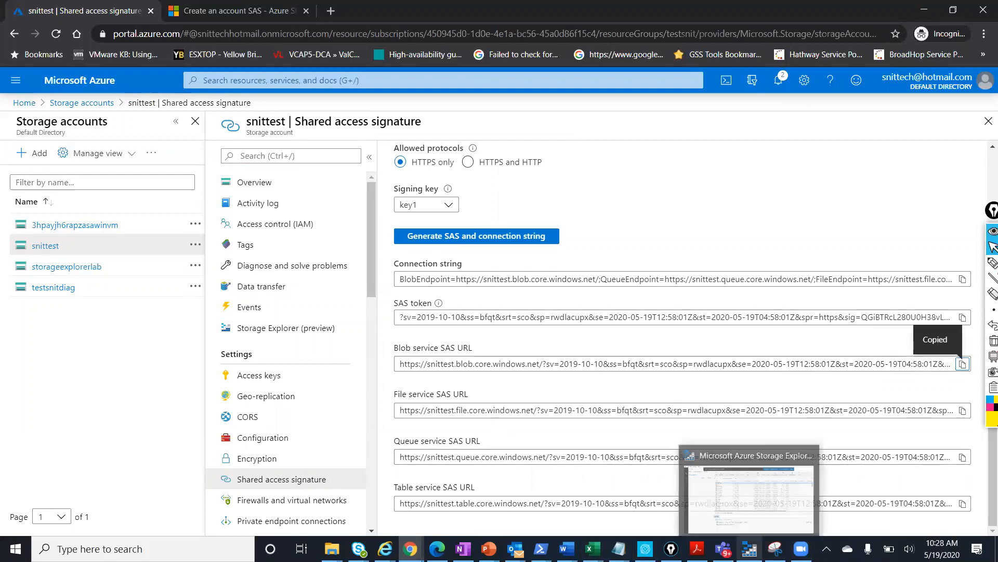
left_click(749, 548)
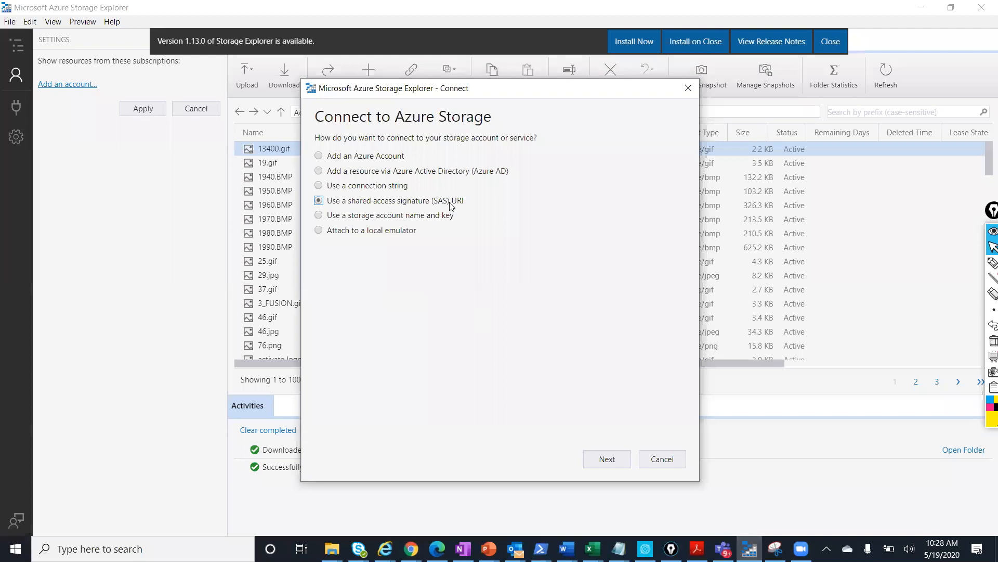
Attach snittest by pasting the copied Blob service SAS URL and connecting
left_click(594, 460)
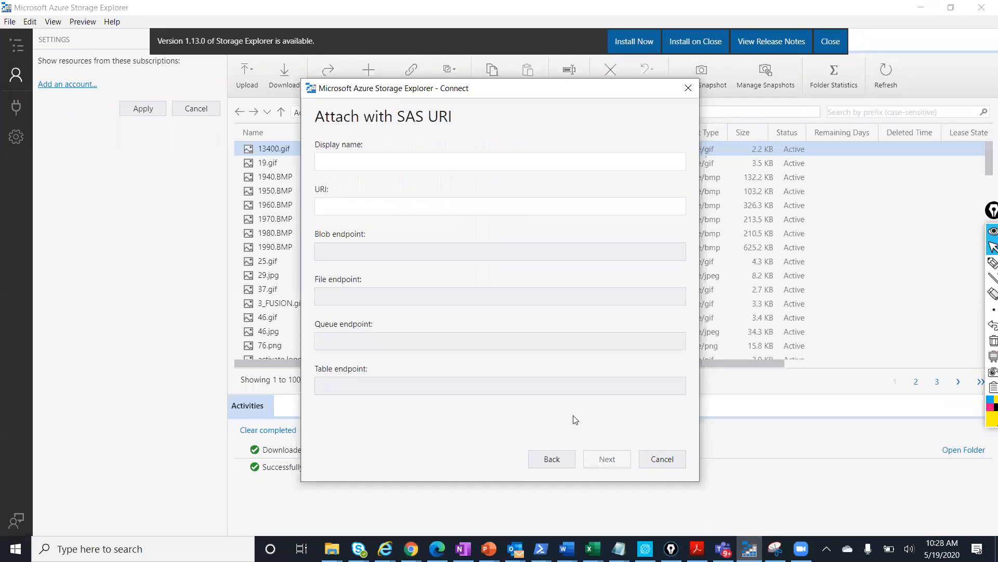
left_click(365, 210)
key("ctrl+v")
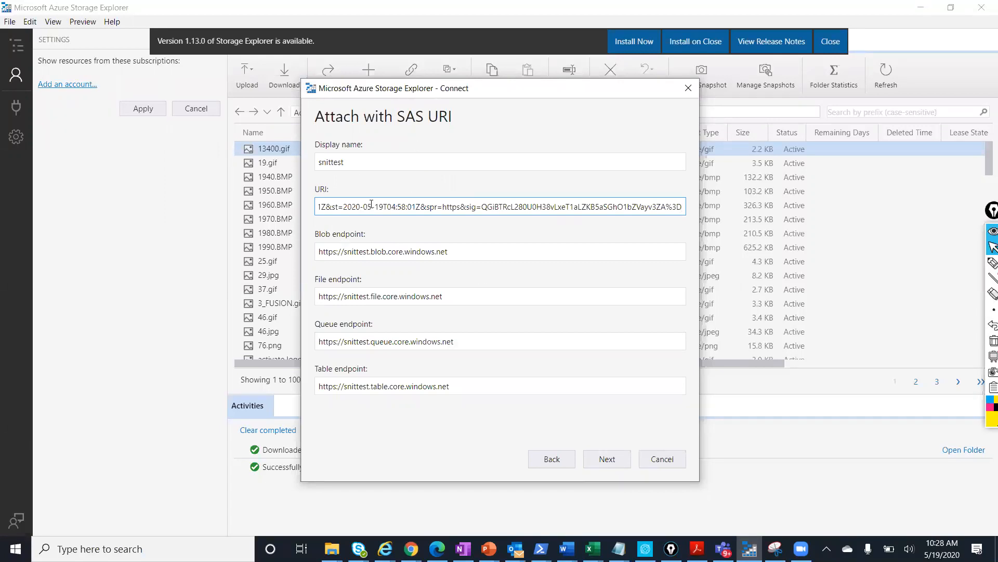
left_click(593, 460)
left_click(605, 460)
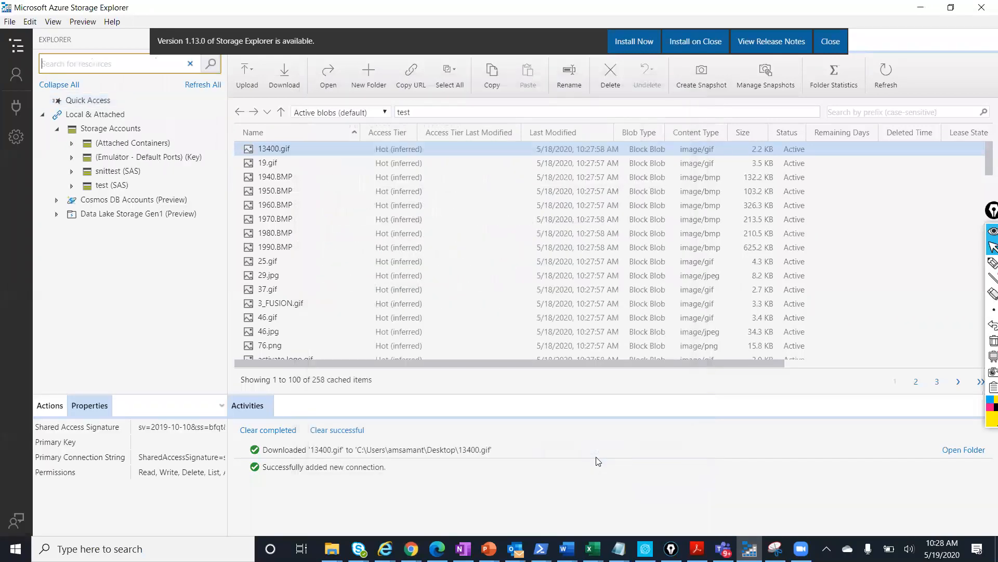
Browse snittest's blob containers snittestnewcontainer and test, then begin adding another connection
left_click(71, 172)
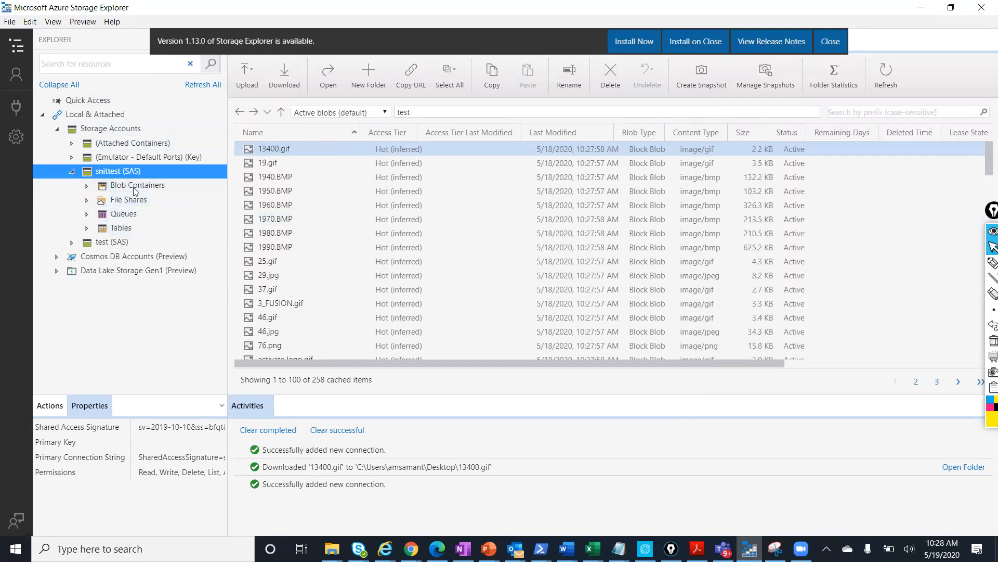
left_click(89, 186)
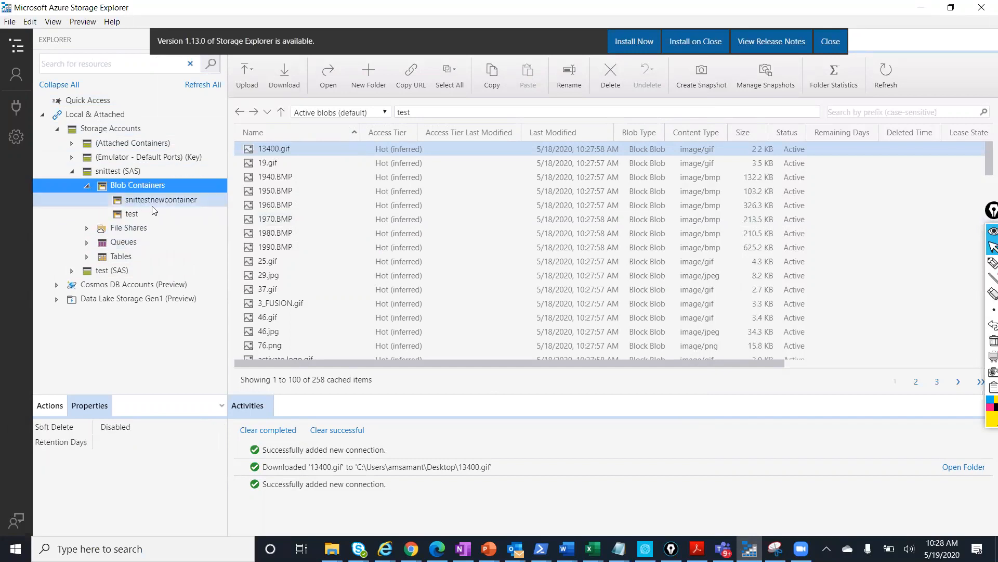
left_click(158, 203)
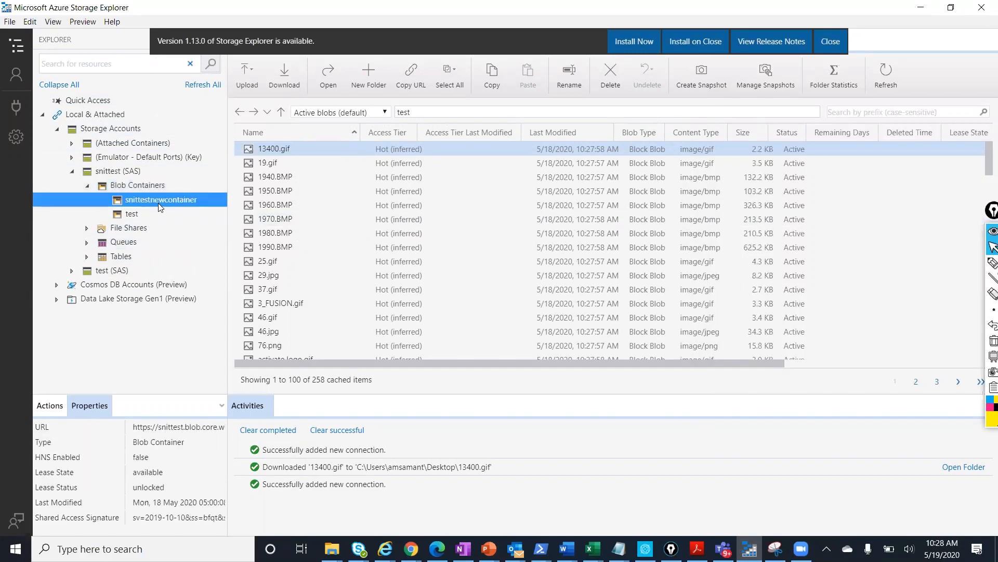
left_click(136, 216)
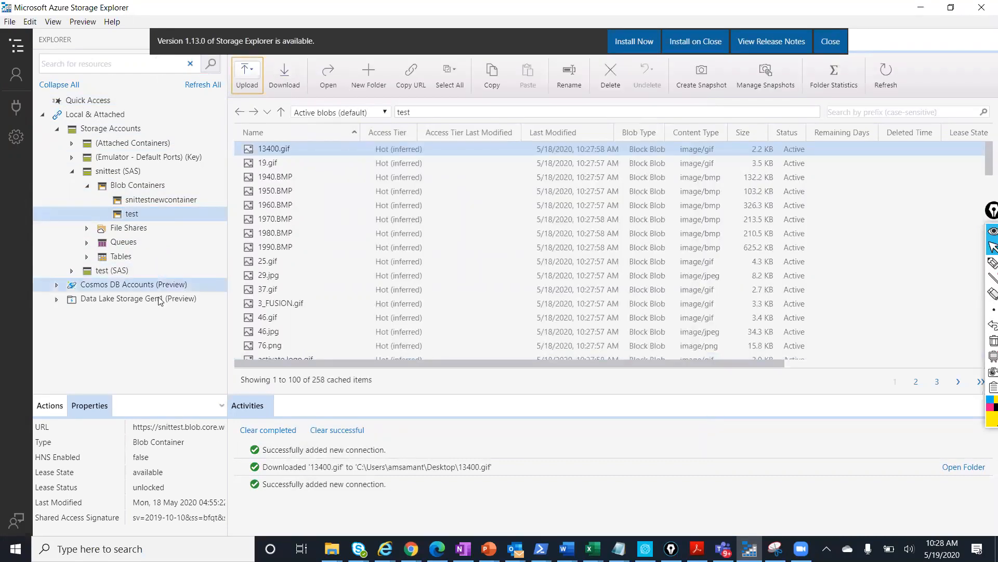
left_click(72, 272)
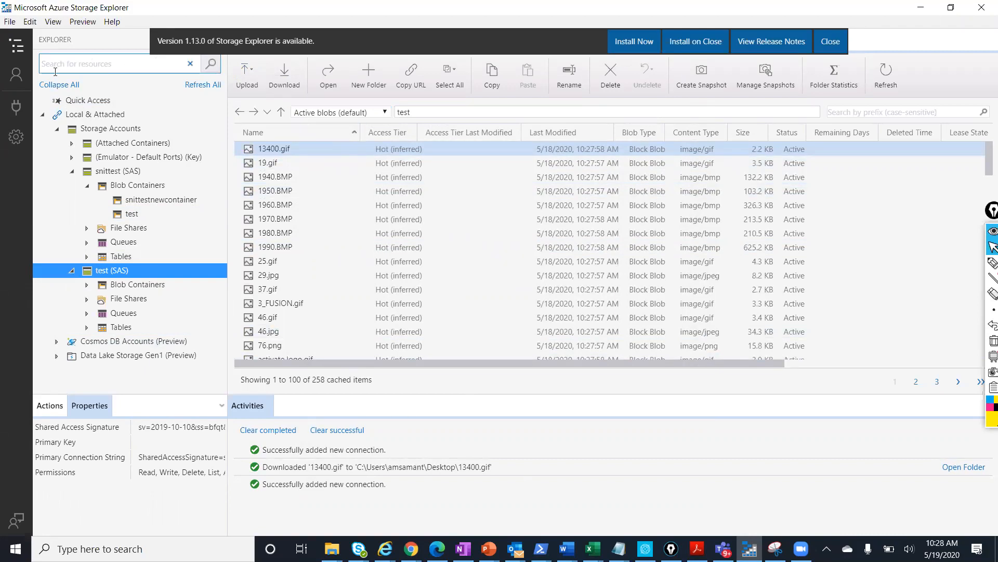
left_click(21, 80)
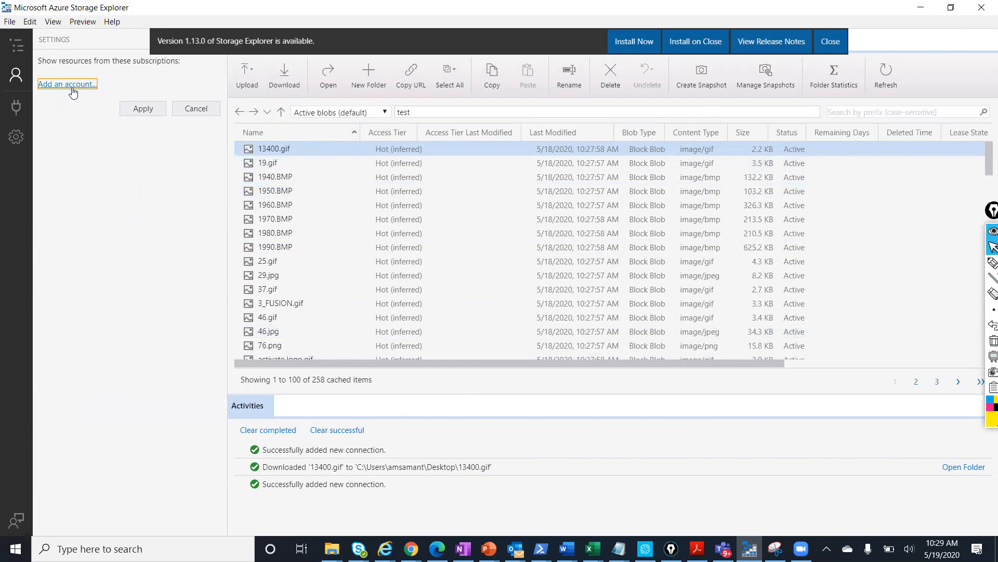
left_click(71, 86)
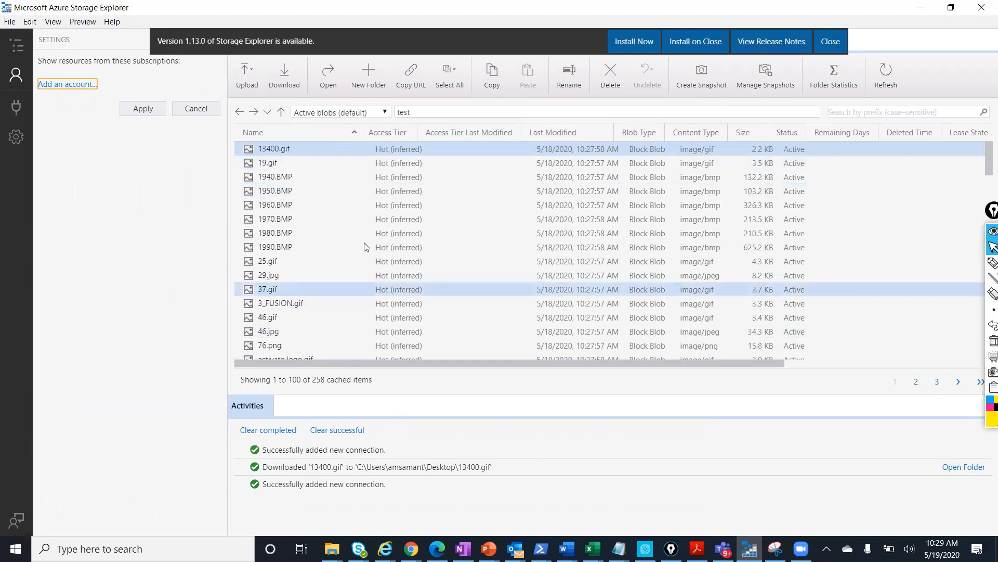
Choose the 'Use a storage account name and key' connection option and proceed
left_click(435, 258)
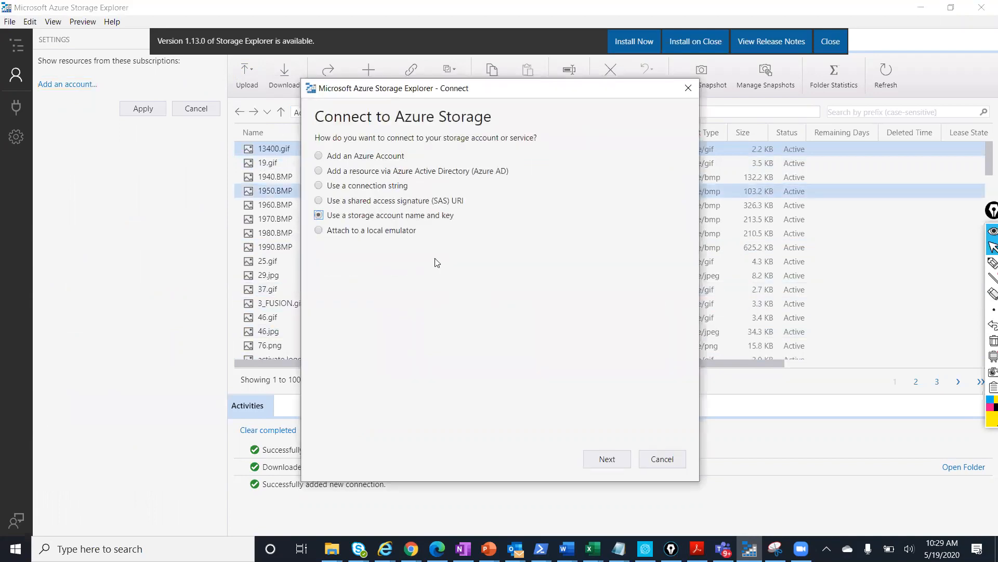
left_click(604, 459)
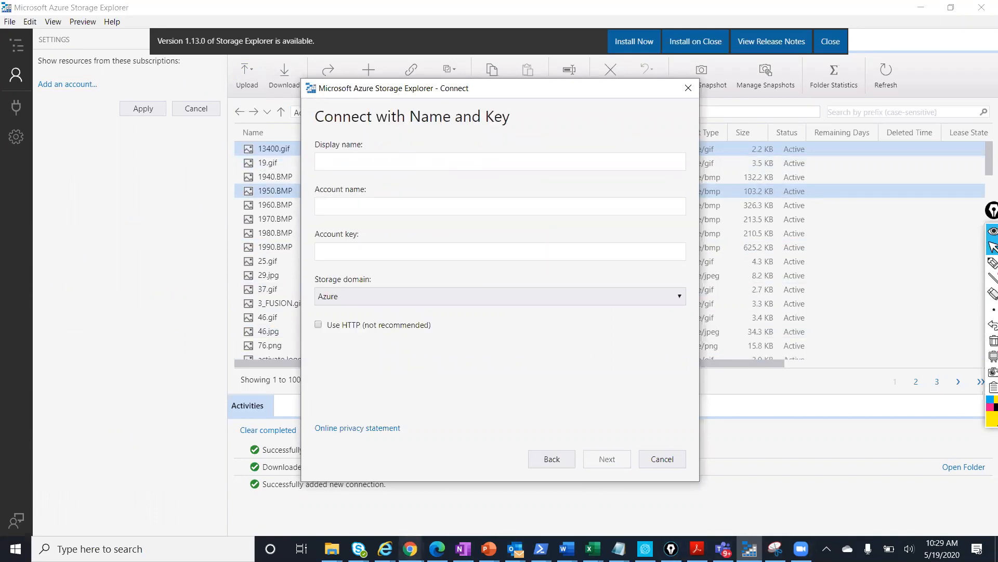
Copy key1 from snittest's Access keys page in the Azure Portal, then return to Storage Explorer
mouse_move(410, 549)
left_click(466, 497)
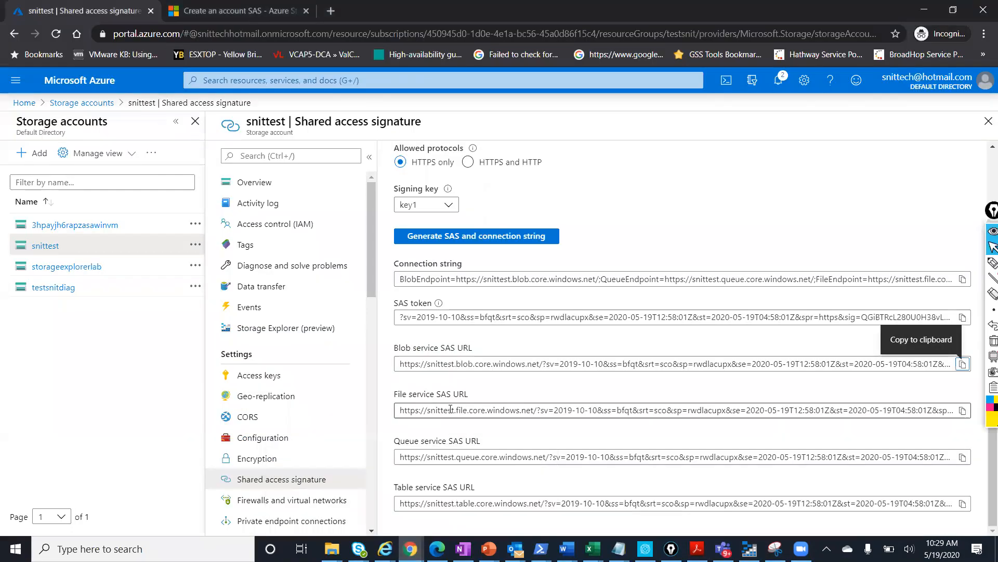
left_click(291, 377)
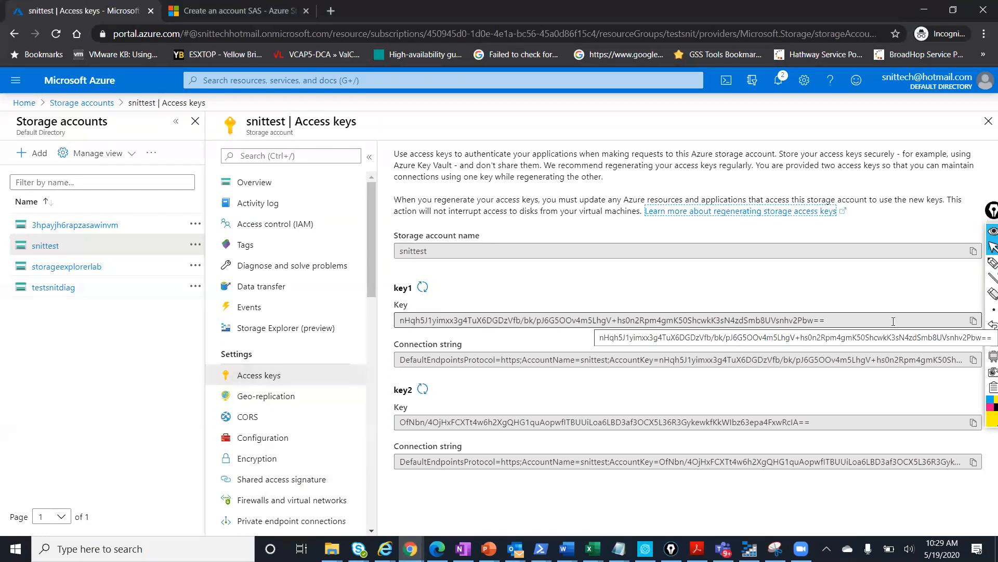
left_click(972, 321)
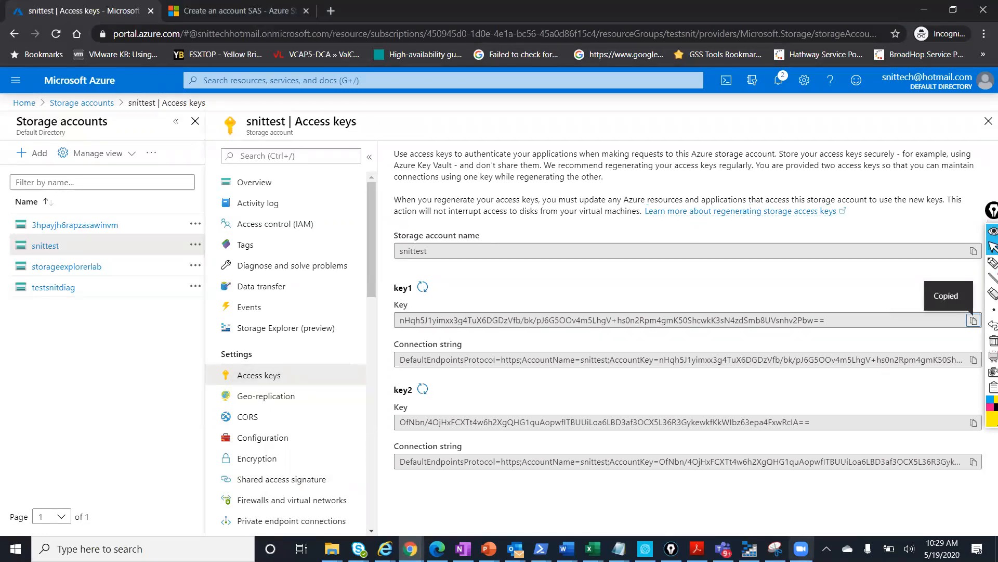
left_click(749, 549)
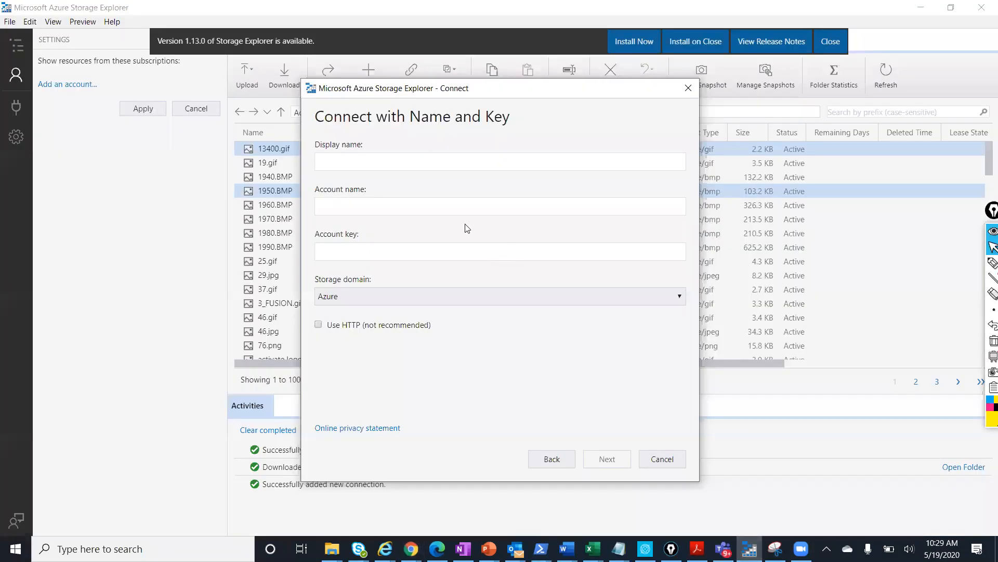
Paste the account key, enter display name test123 and account name test1, enable HTTP, and connect
left_click(370, 252)
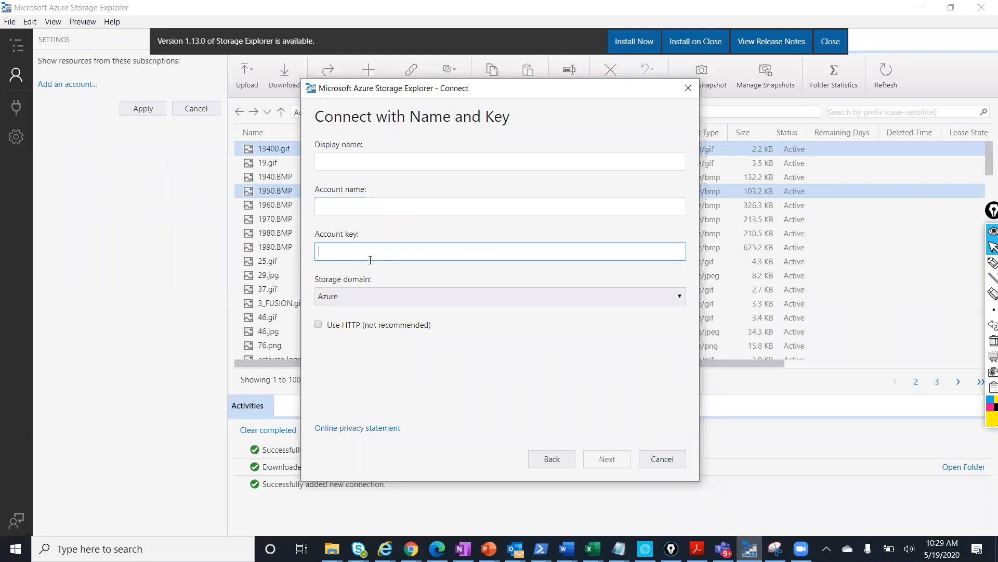
key("ctrl+v")
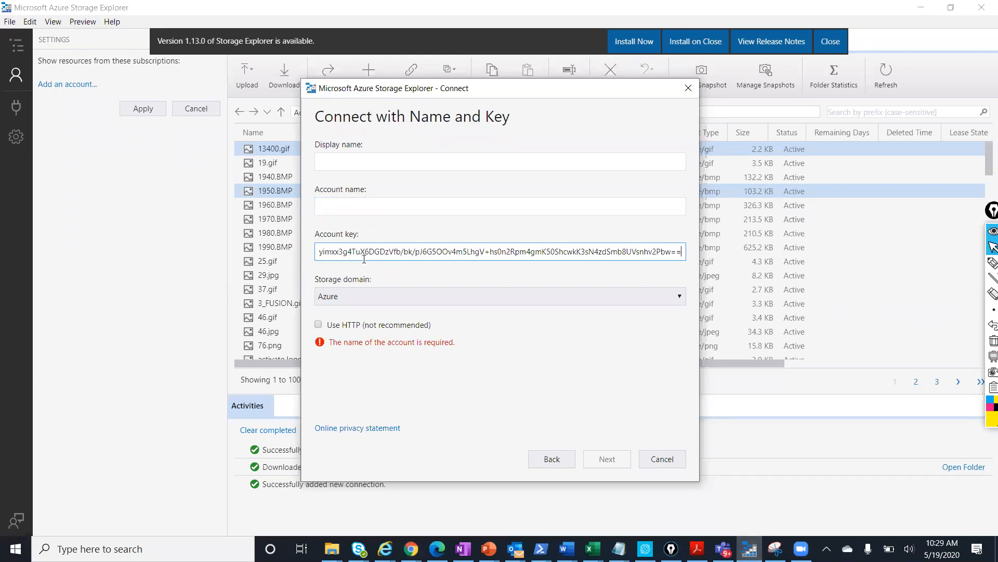
left_click(348, 161)
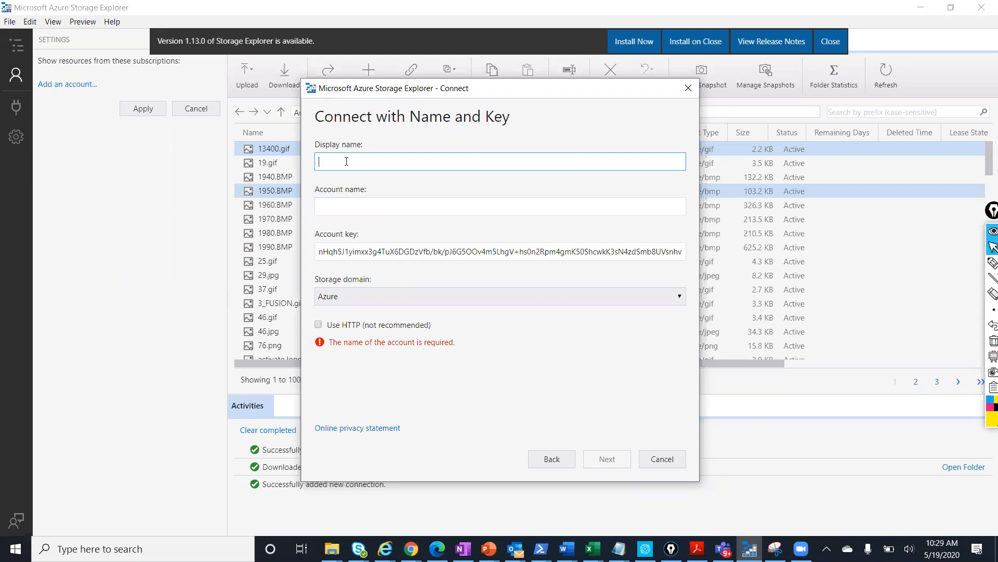
type("test")
left_click(328, 213)
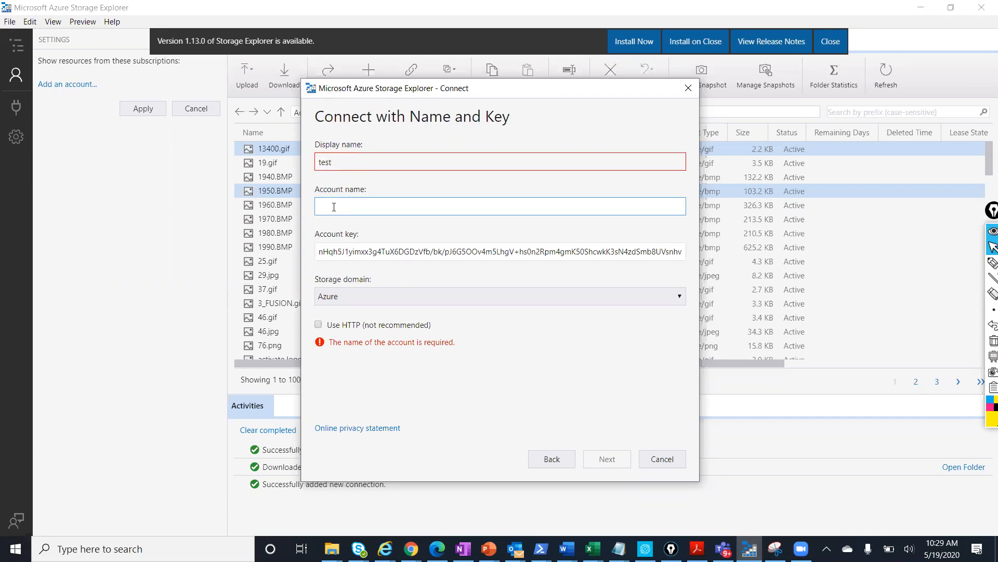
type("test1")
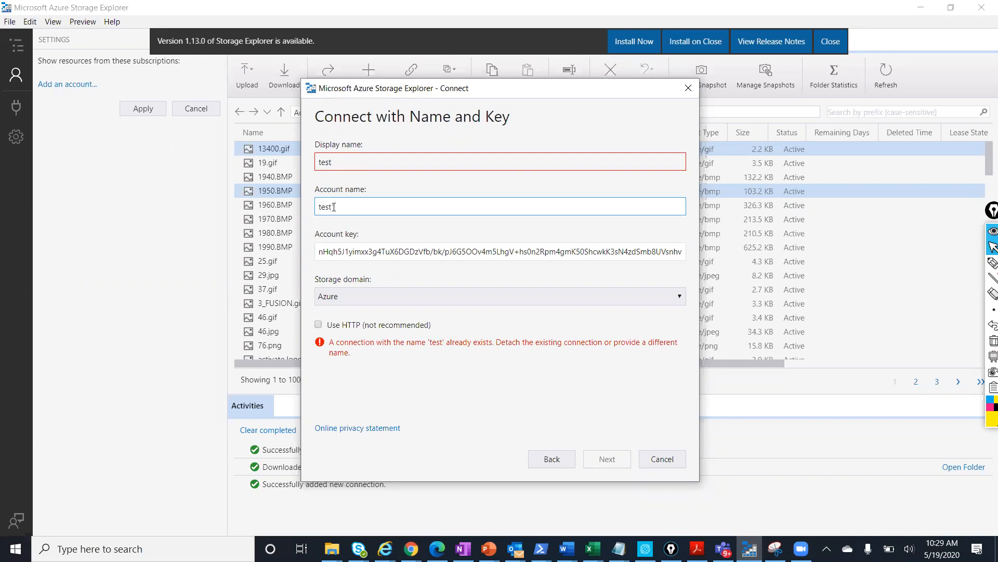
left_click(313, 324)
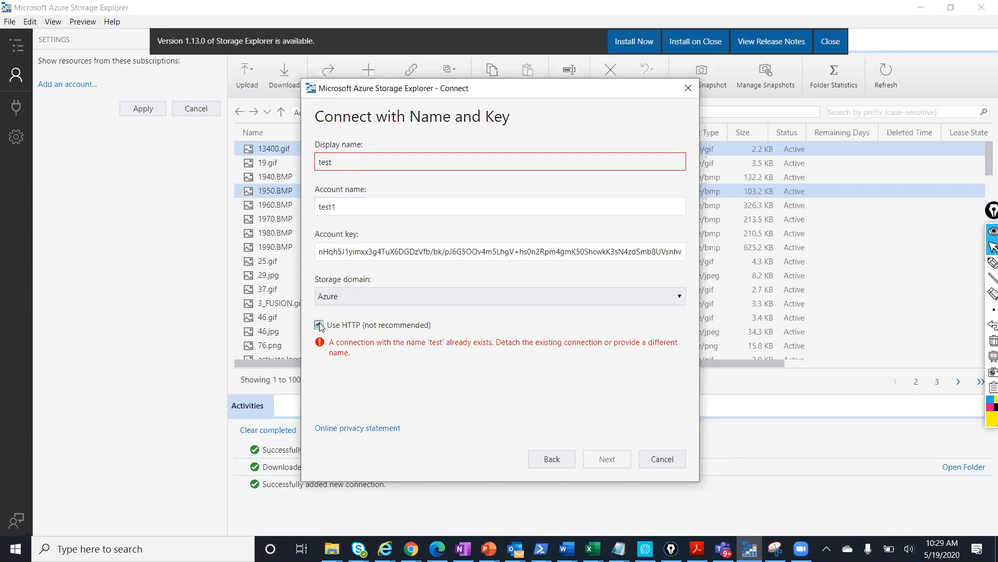
left_click(346, 161)
type("123")
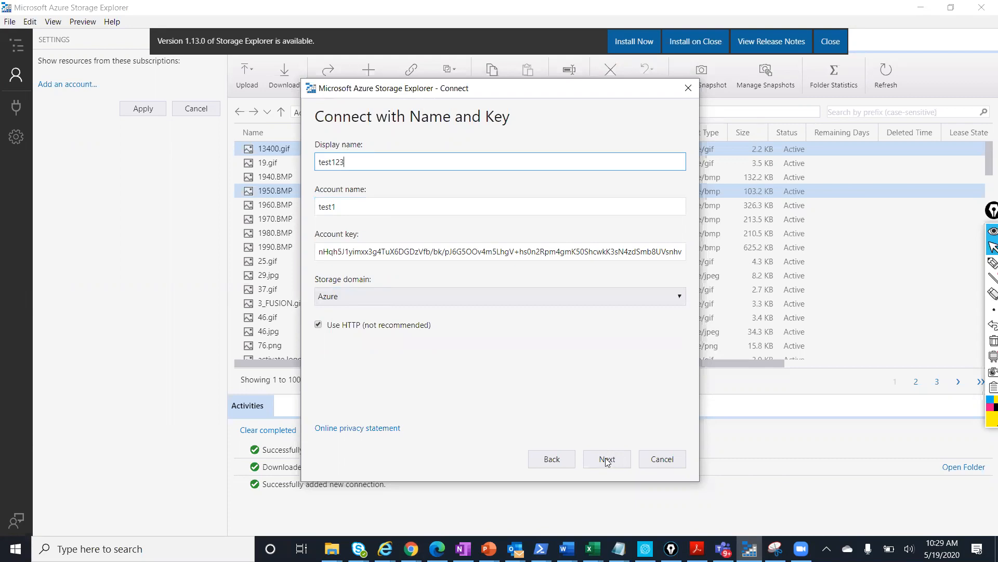
left_click(606, 459)
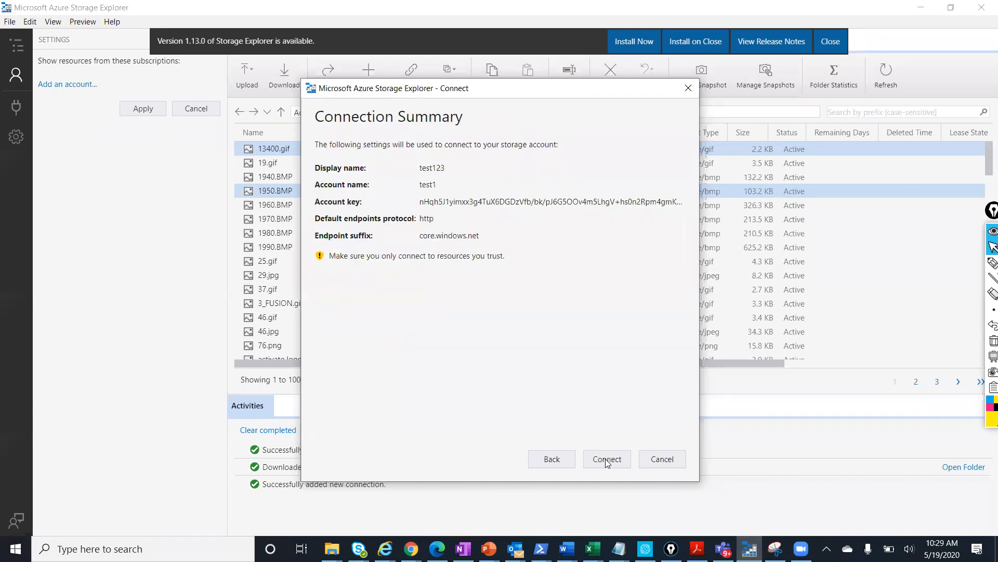
left_click(605, 459)
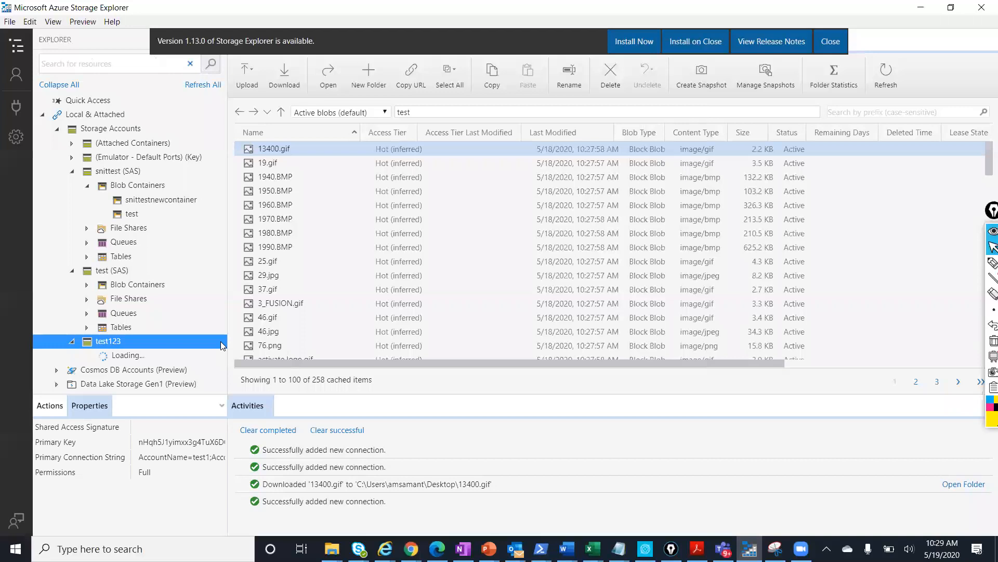
Expand test123's Blob Containers and File Shares, dismissing each authentication error, then open account settings
scroll(173, 367, "down", 1)
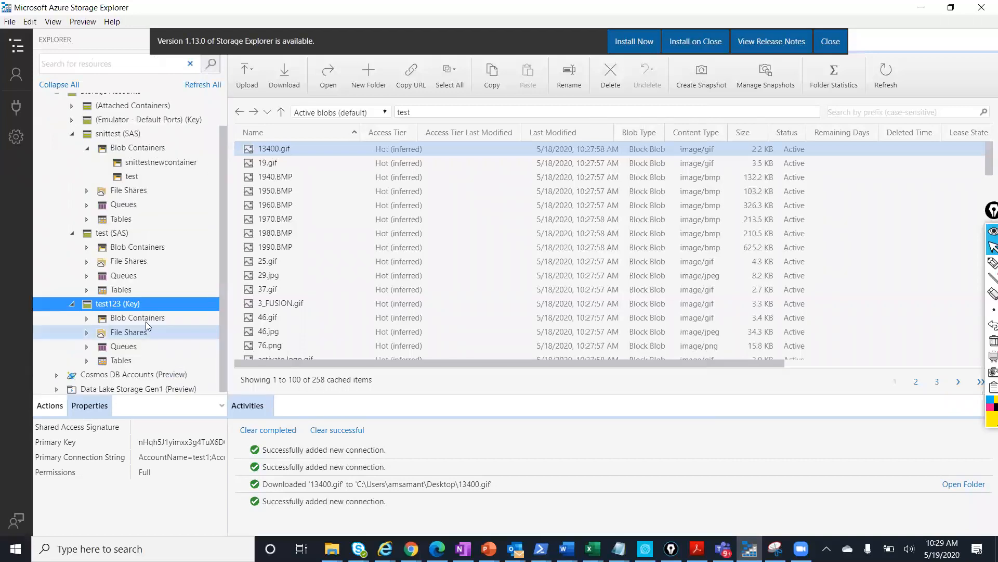
left_click(146, 320)
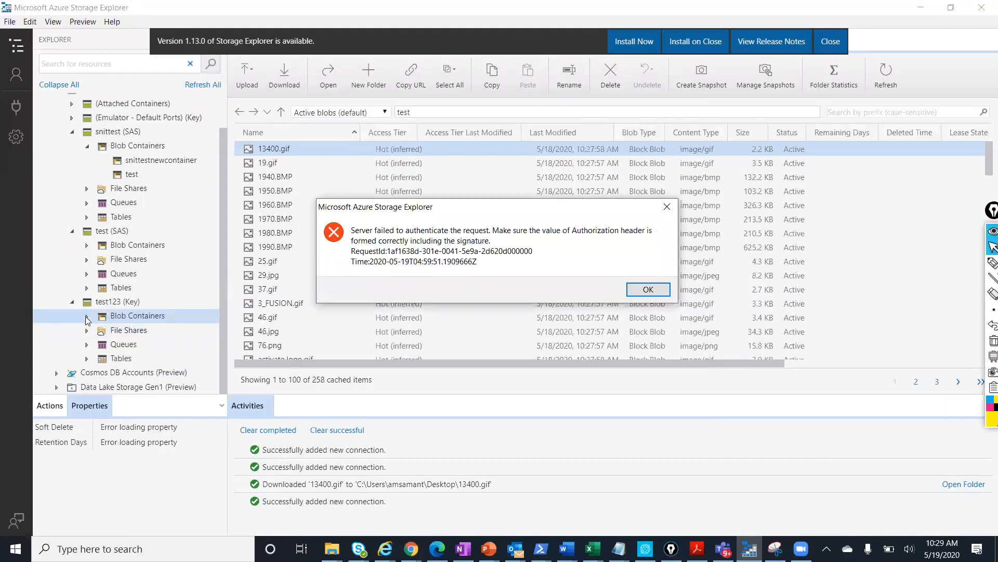
left_click(647, 290)
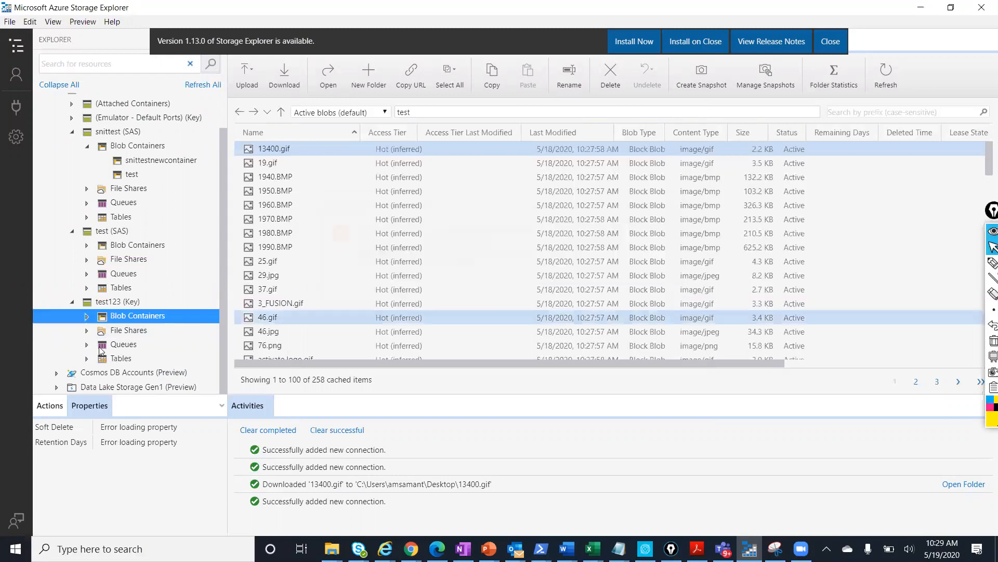
left_click(88, 317)
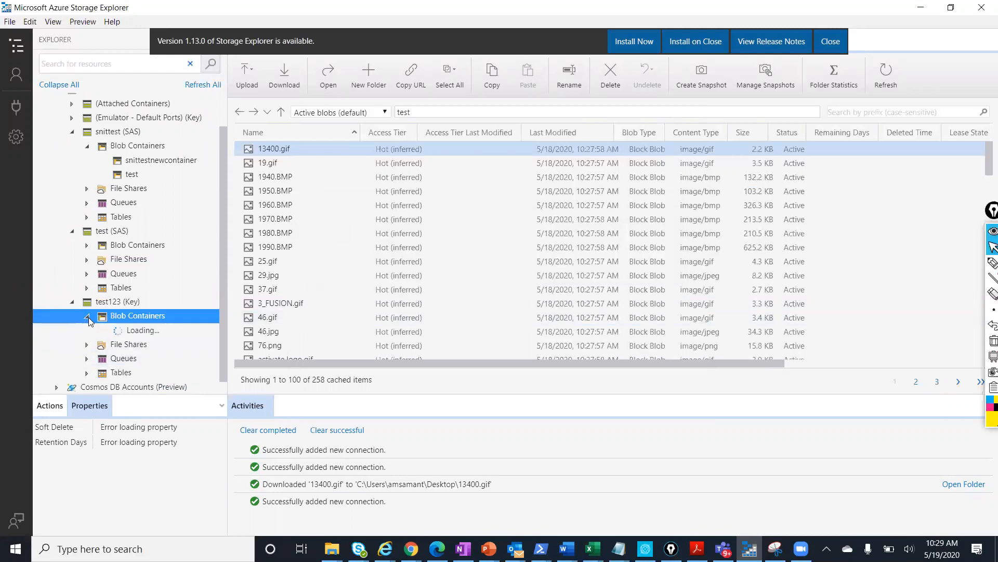
left_click(645, 305)
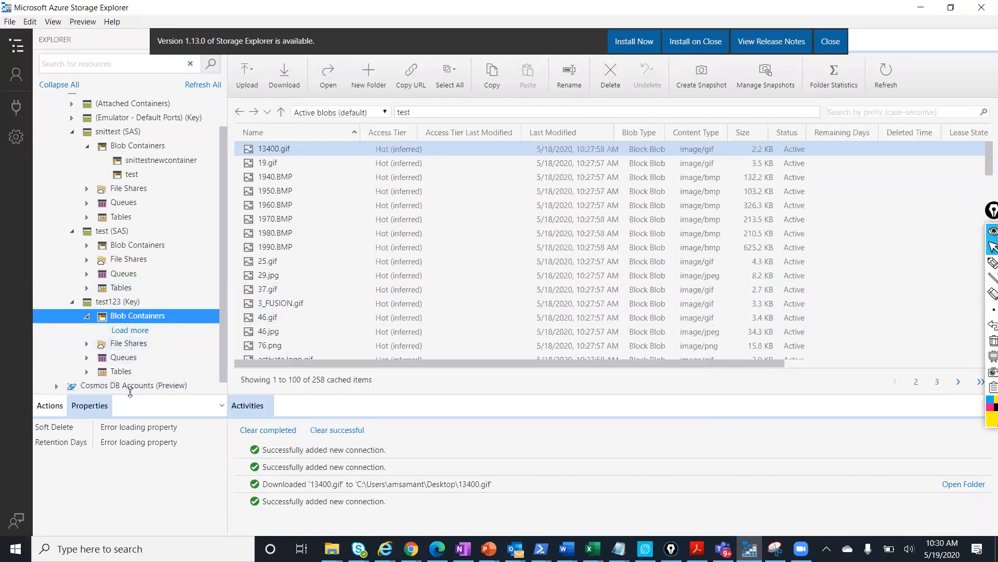
left_click(87, 344)
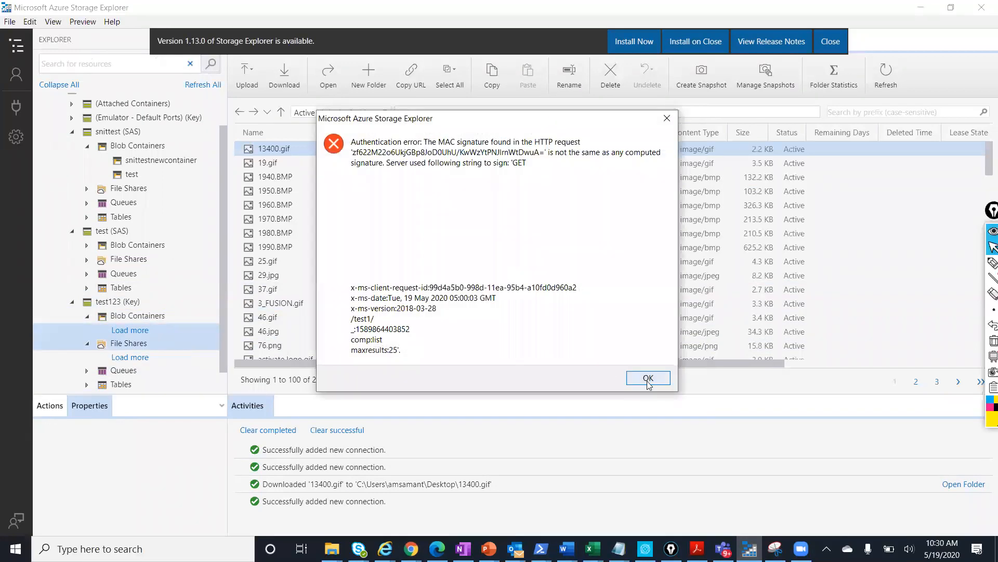
left_click(628, 376)
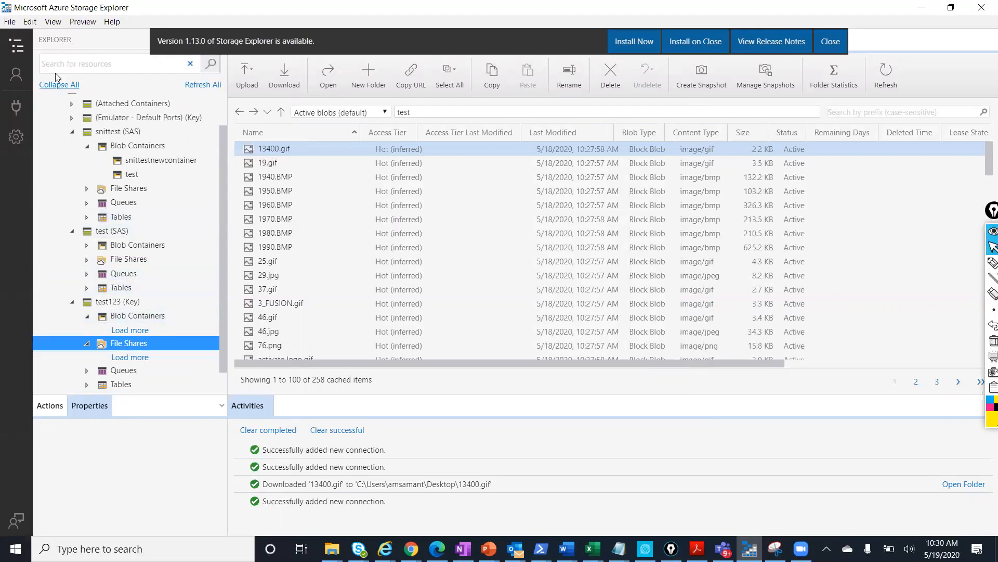
left_click(16, 74)
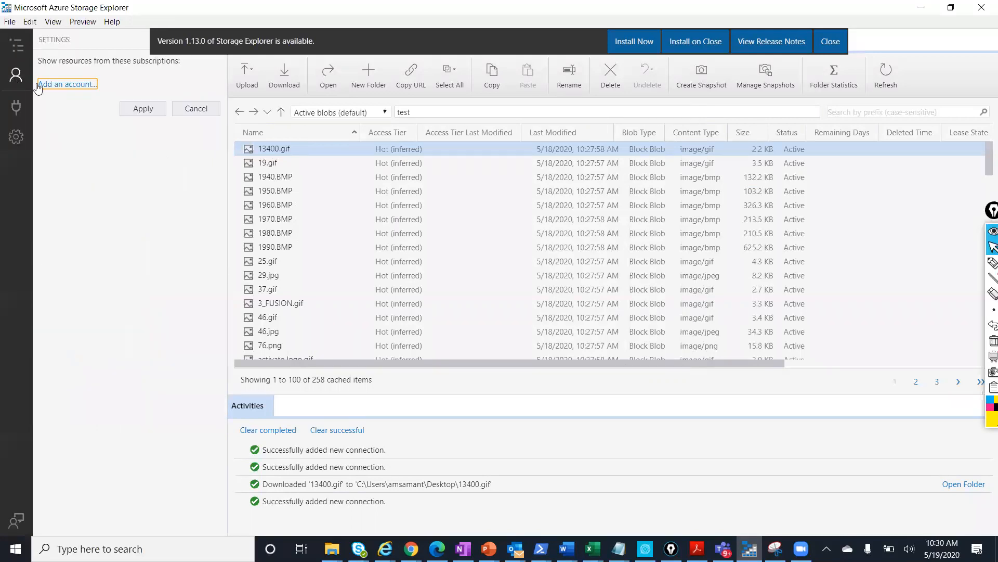
Add an Azure account, signing in with the Microsoft account's email address and password
left_click(65, 87)
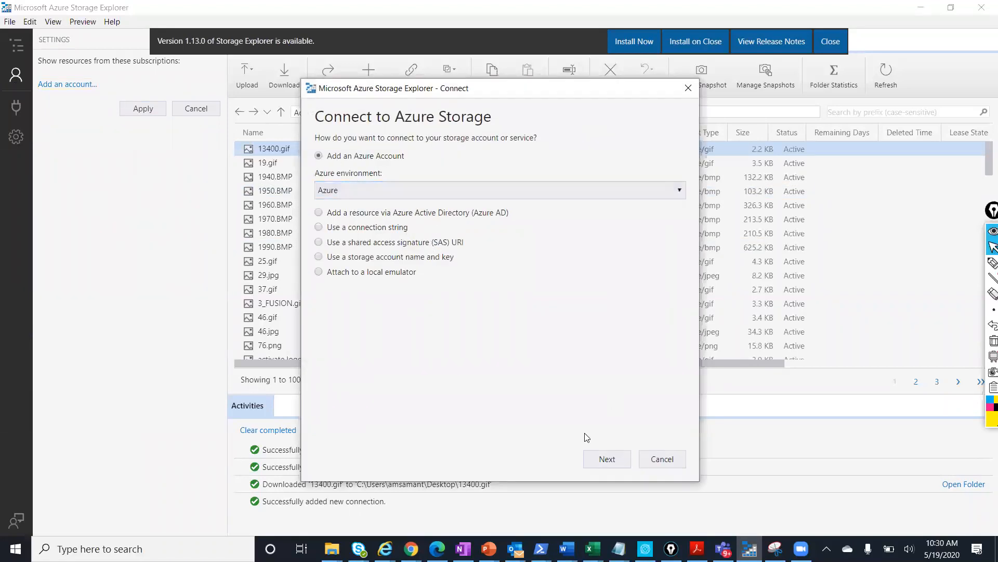
left_click(603, 460)
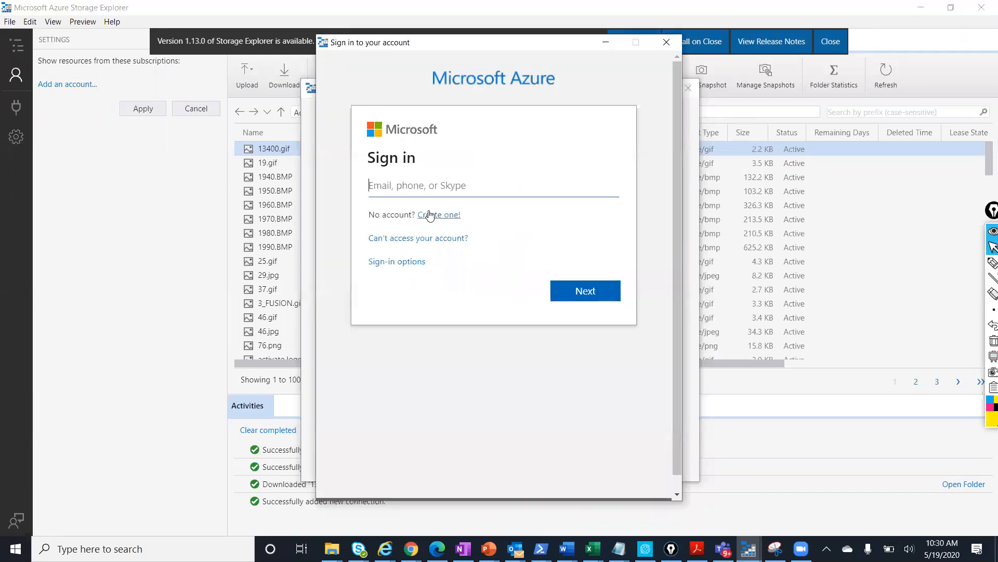
key("Return")
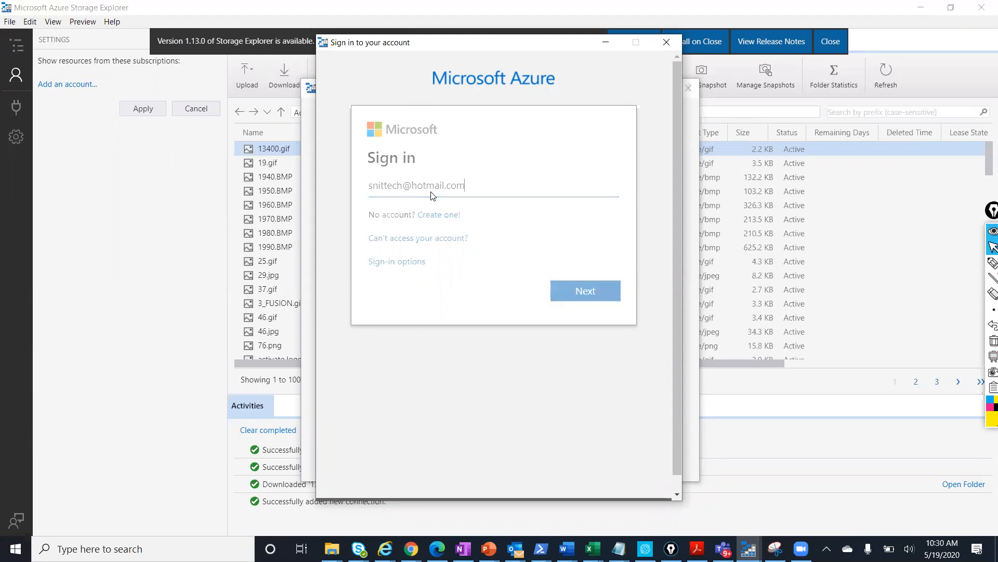
type("••••••••••")
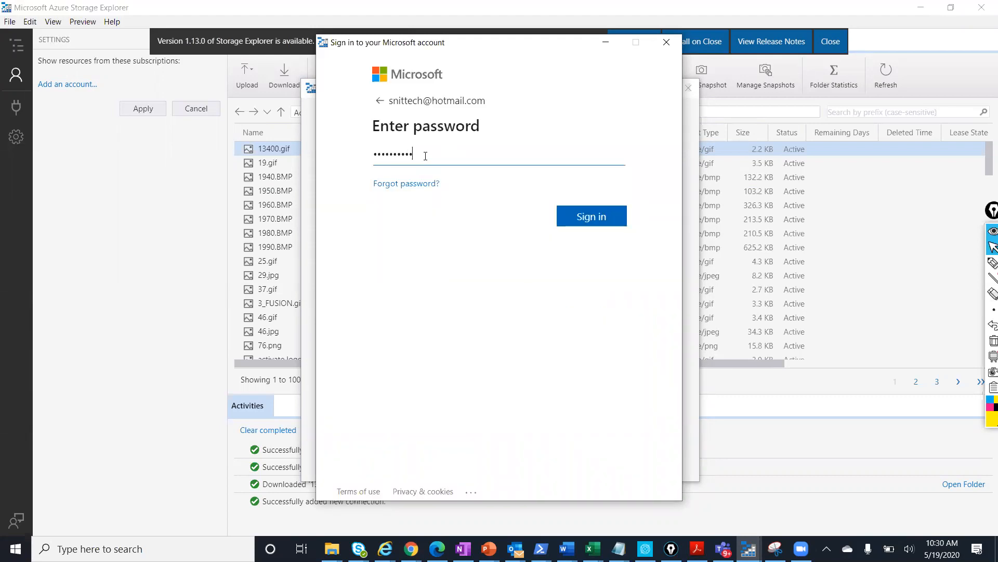
key("Return")
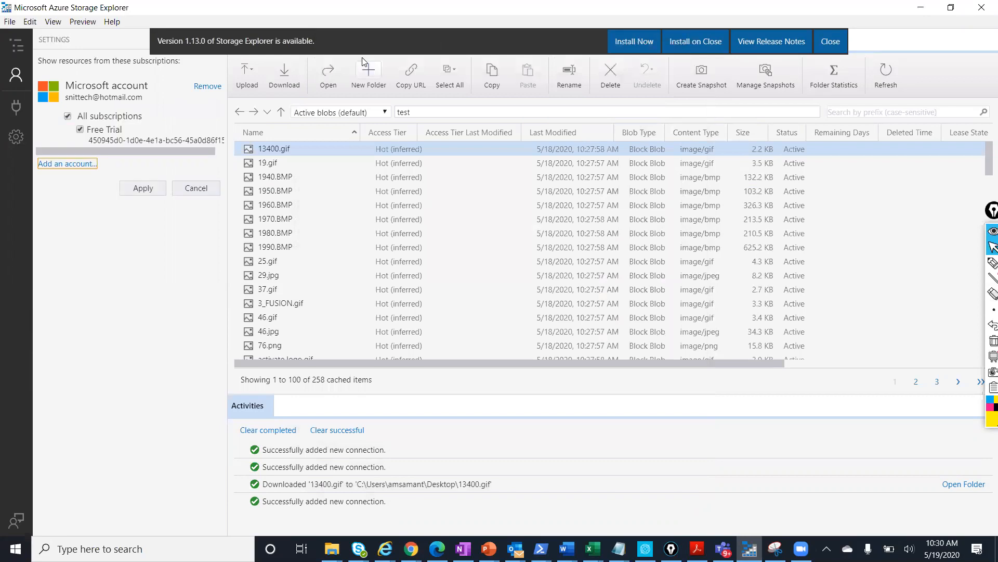
Apply the Free Trial subscription selection, then switch to the Module 3.pptx PowerPoint window
left_click(137, 191)
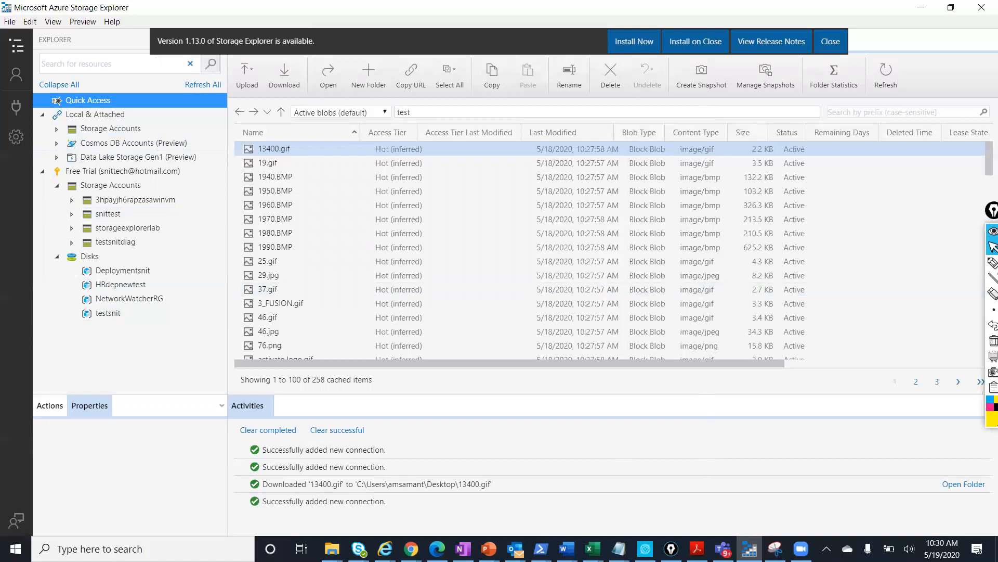
mouse_move(749, 548)
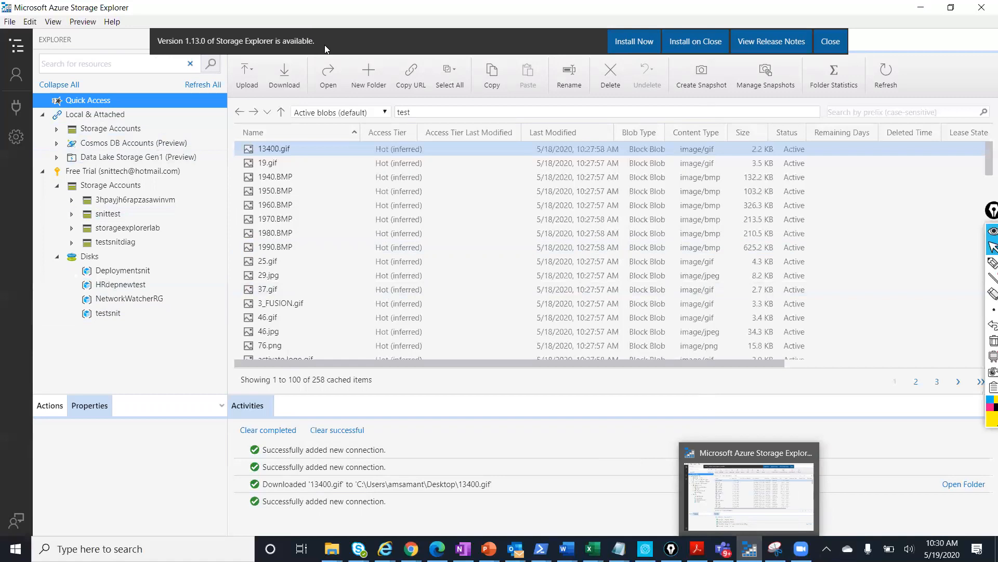
left_click(487, 549)
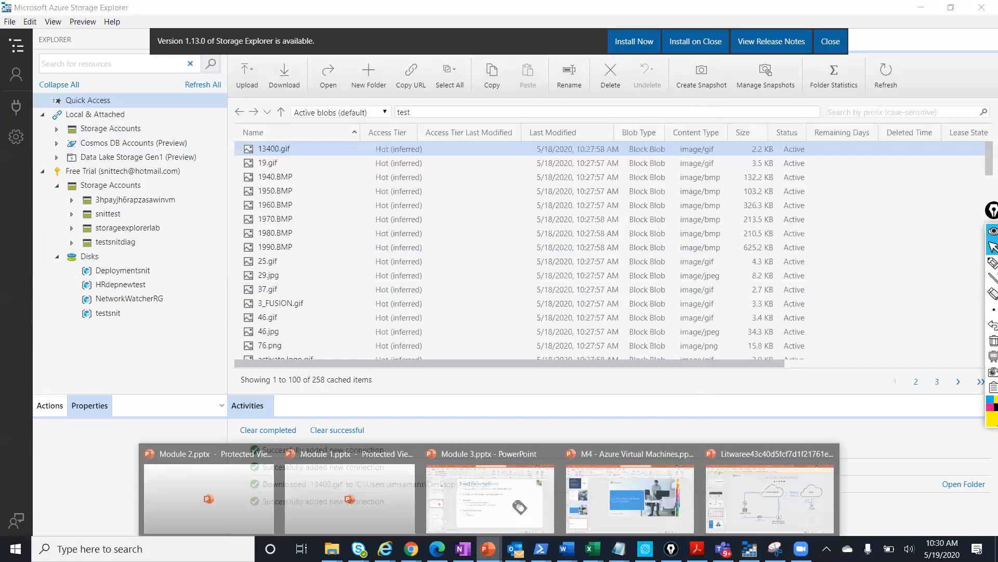
left_click(466, 502)
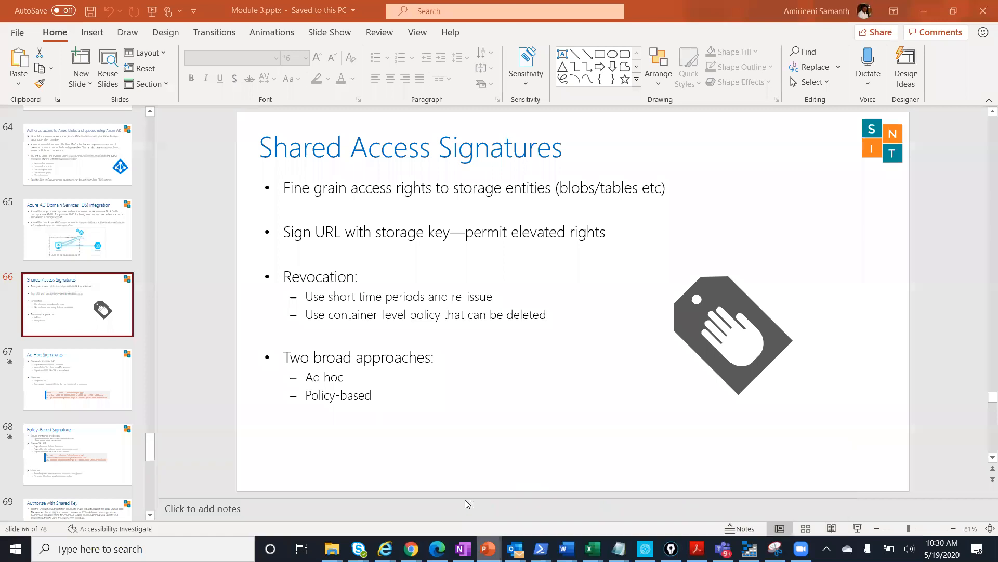
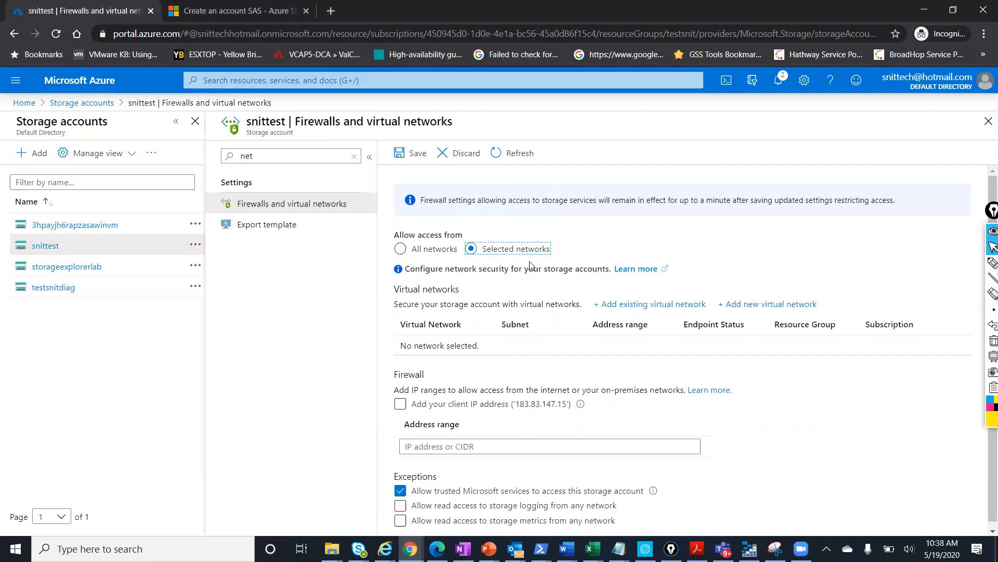
scroll(532, 266, "down", 1)
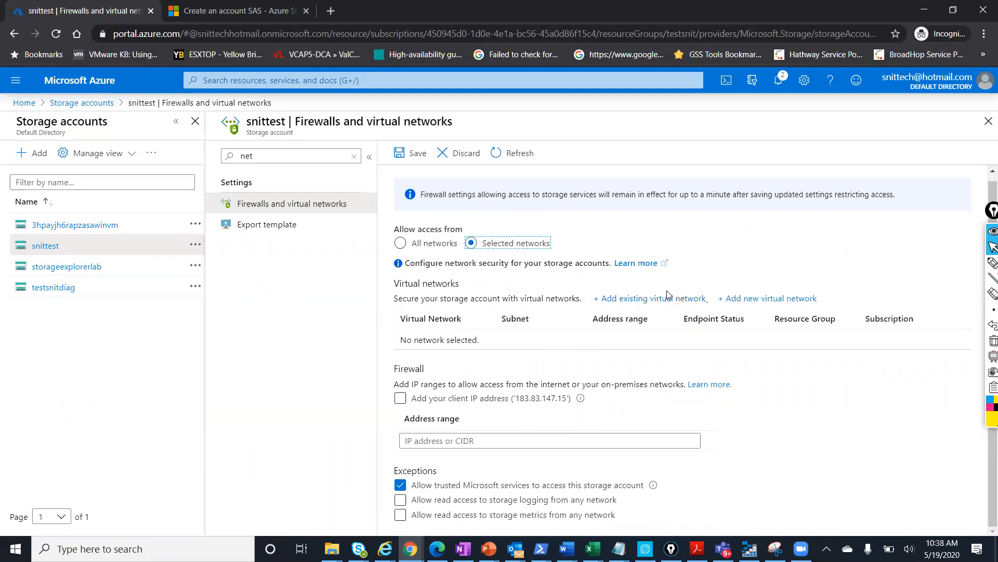
left_click(650, 299)
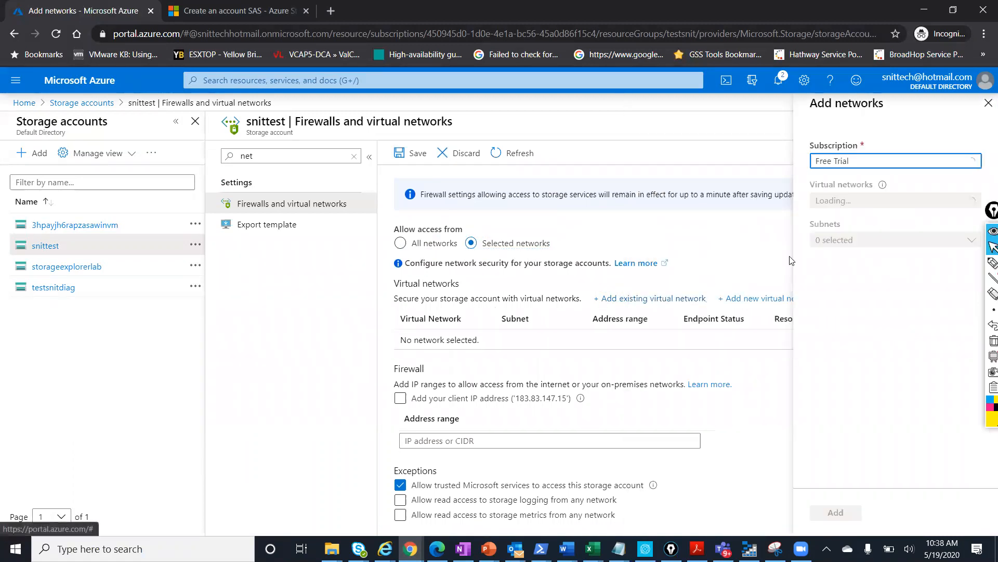
left_click(861, 203)
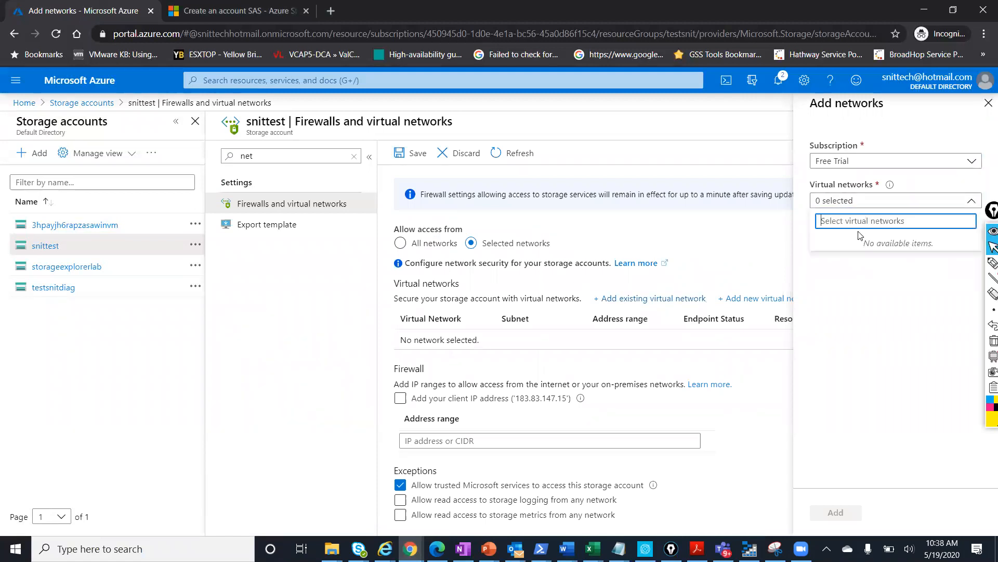
left_click(989, 102)
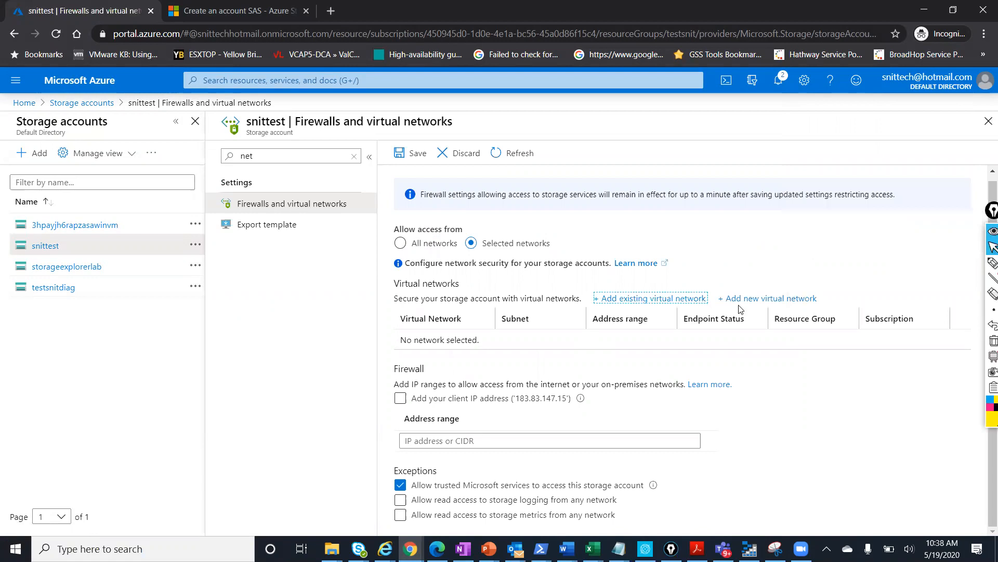
left_click(757, 299)
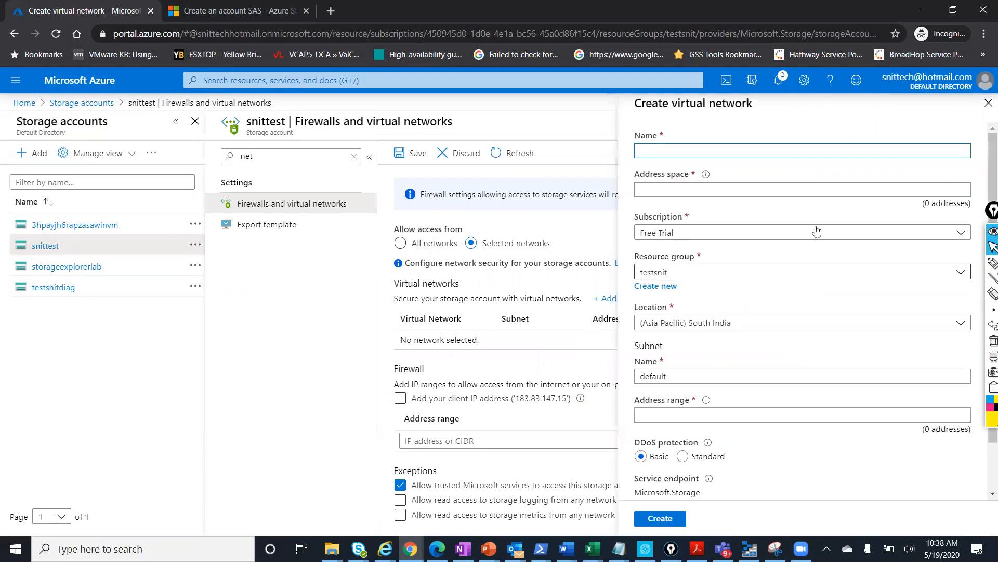
left_click(987, 105)
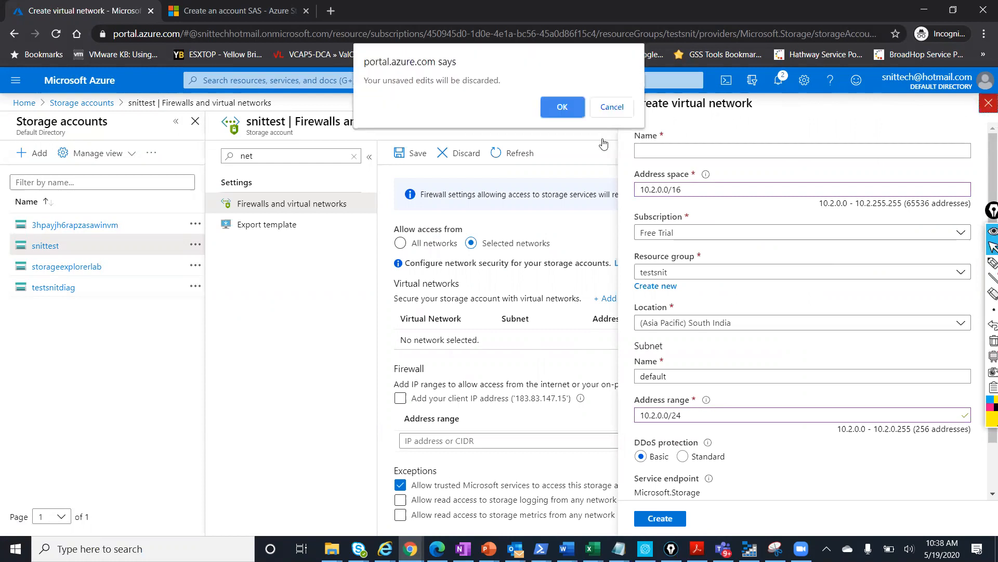
left_click(572, 109)
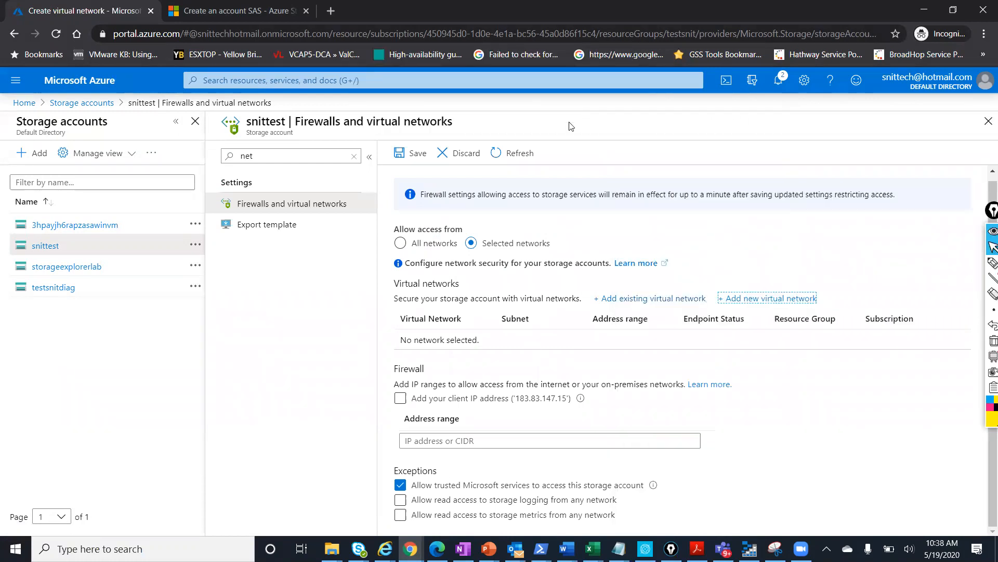
Add the client IP address to snittest's firewall and start a new address range entry
left_click(401, 399)
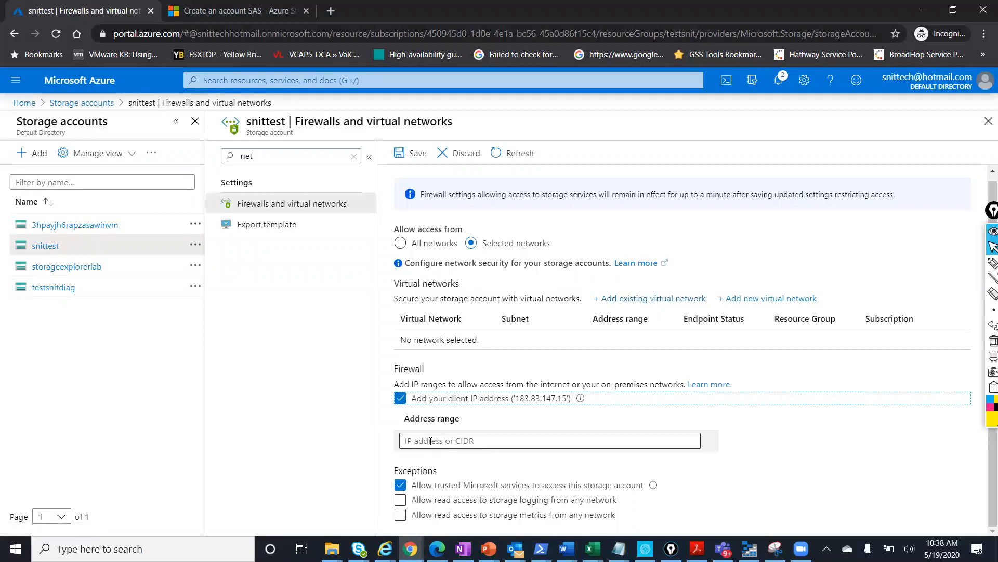
left_click(431, 441)
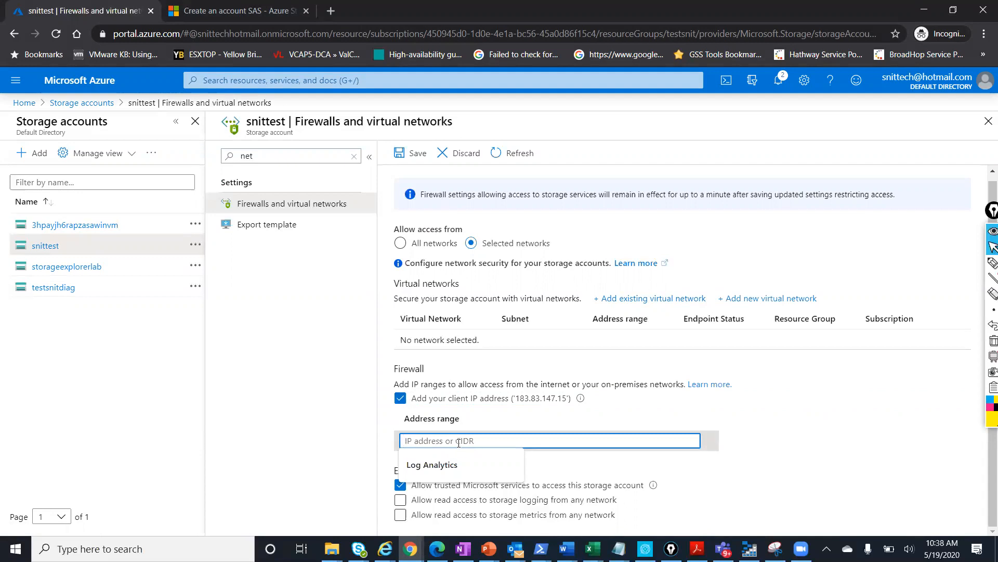
key("Down")
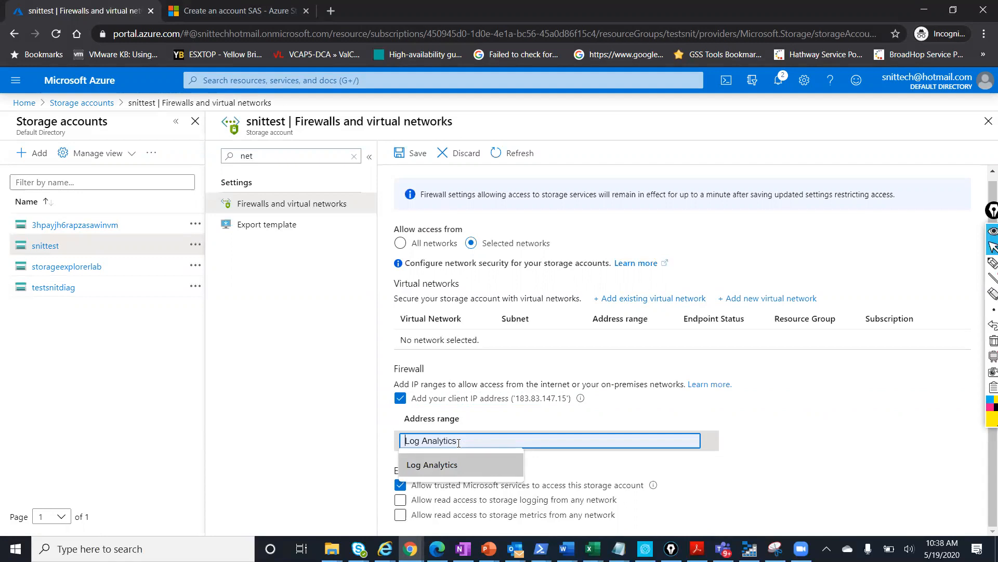
left_click(830, 422)
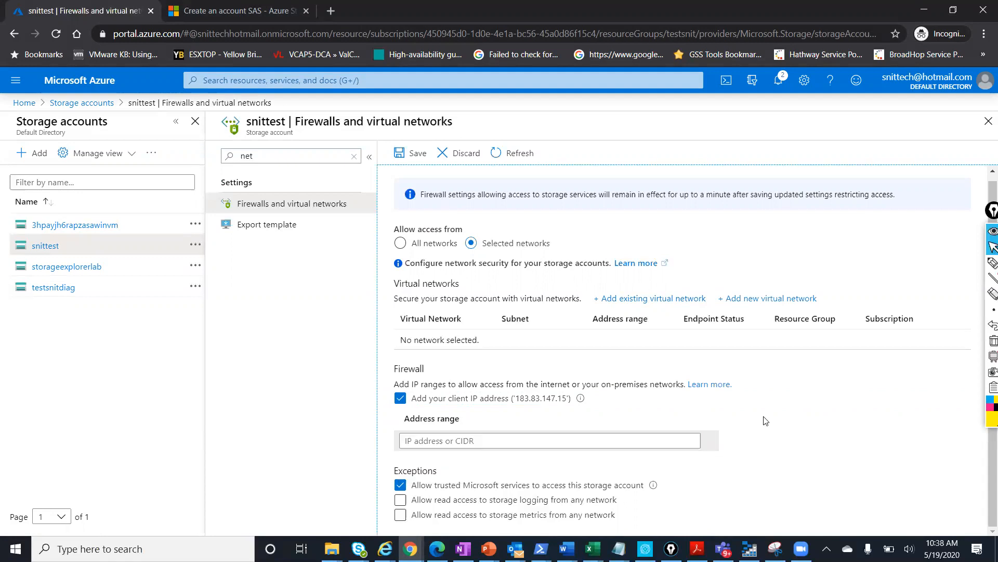
left_click(532, 441)
Try the ranges 192.168.0.2/24 and 192.168.0.0/25, then clear the field and open Windows search
type("192")
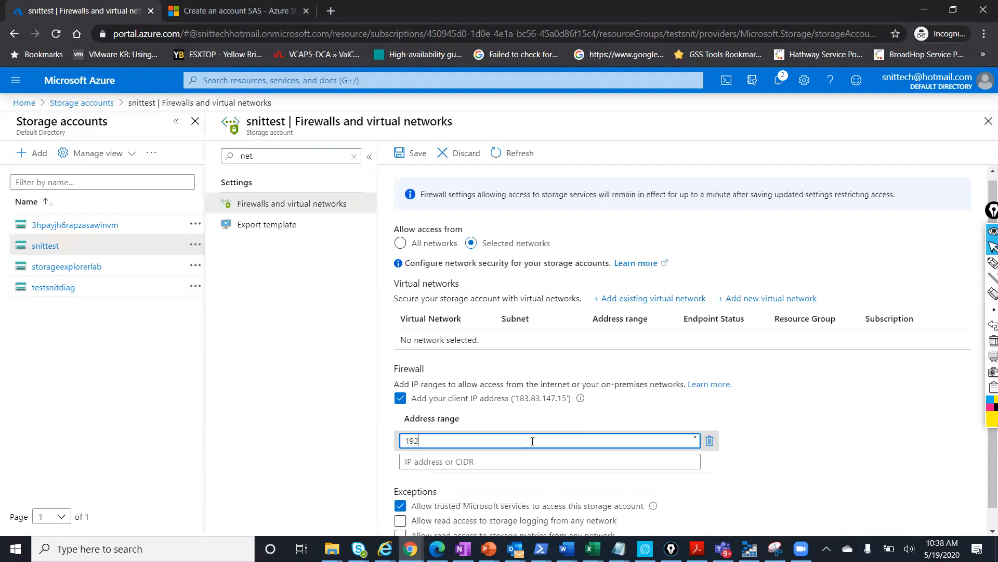
type(".1")
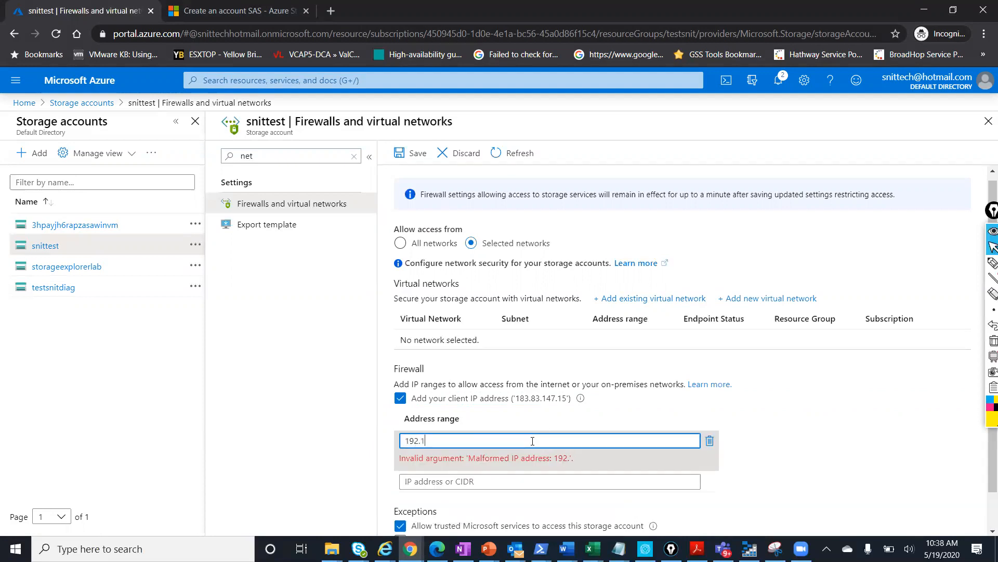
type("68.0.2/24")
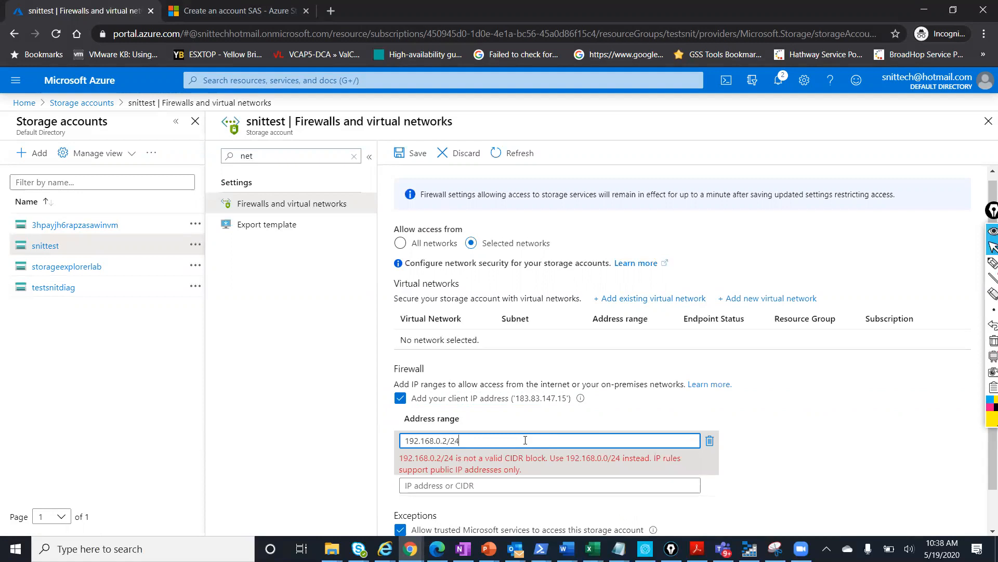
key("BackSpace")
key("BackSpace")
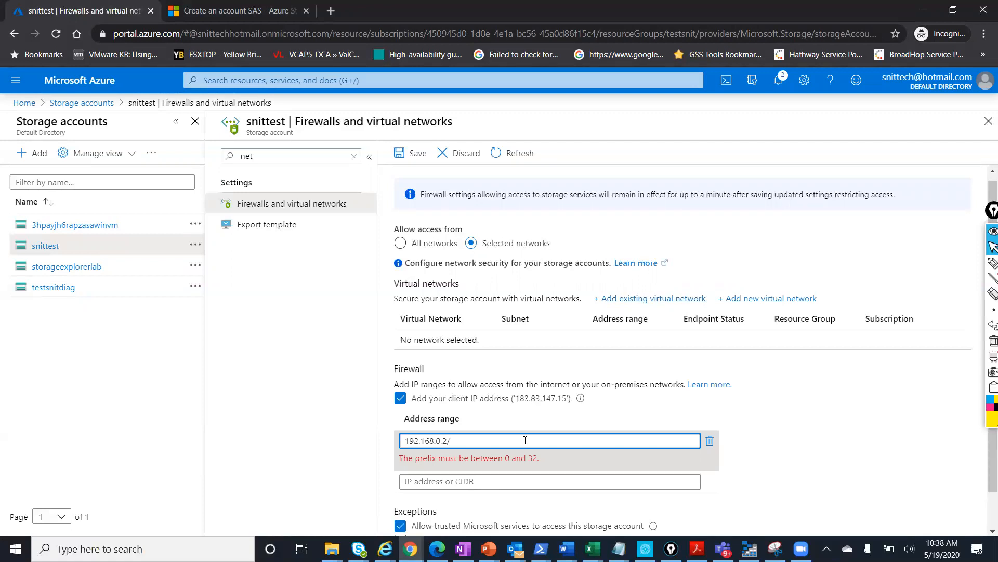
type("25")
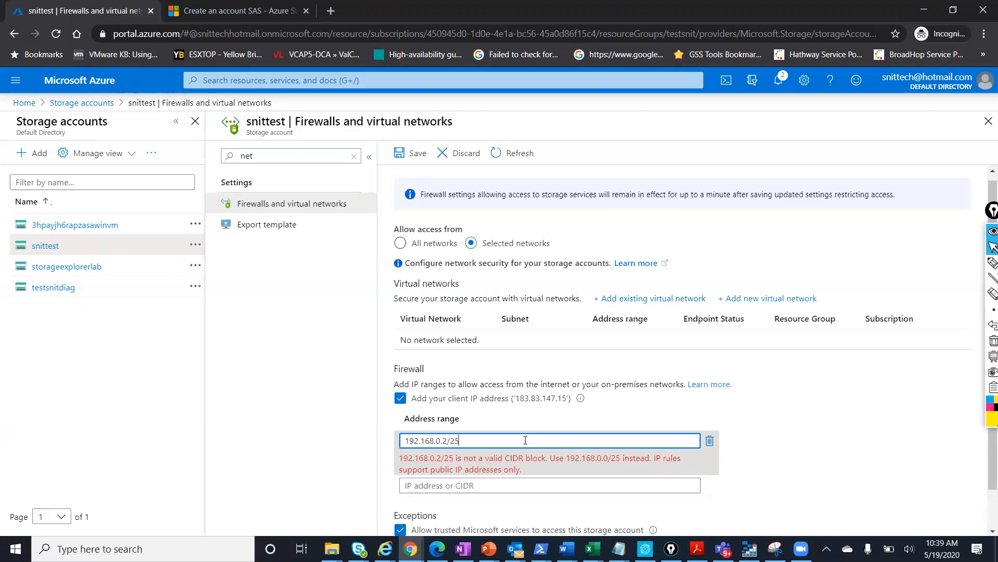
key("BackSpace")
key("BackSpace")
key("BackSpace")
key("BackSpace")
type("0/25")
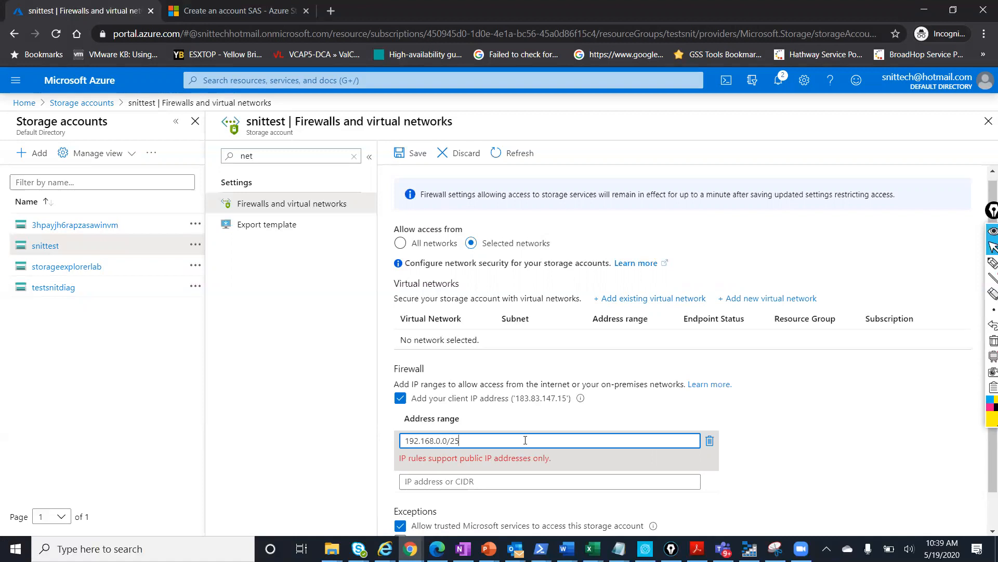
key("BackSpace")
key("BackSpace")
key("BackSpace")
key("BackSpace")
key("BackSpace")
key("BackSpace")
key("BackSpace")
key("BackSpace")
key("BackSpace")
key("BackSpace")
key("BackSpace")
key("BackSpace")
key("BackSpace")
key("BackSpace")
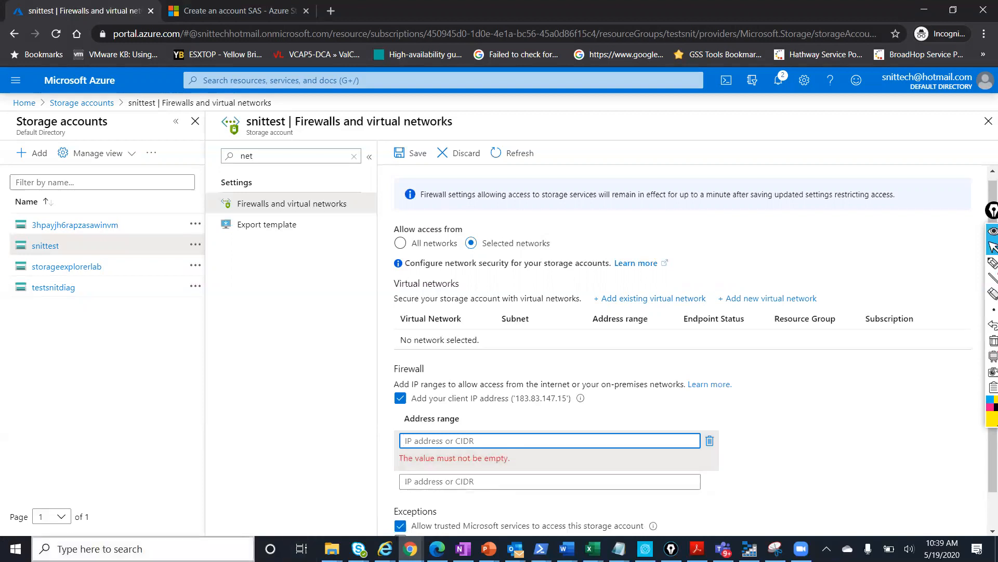
key("super")
Launch Command Prompt with cmd and run ipconfig
type("cmd")
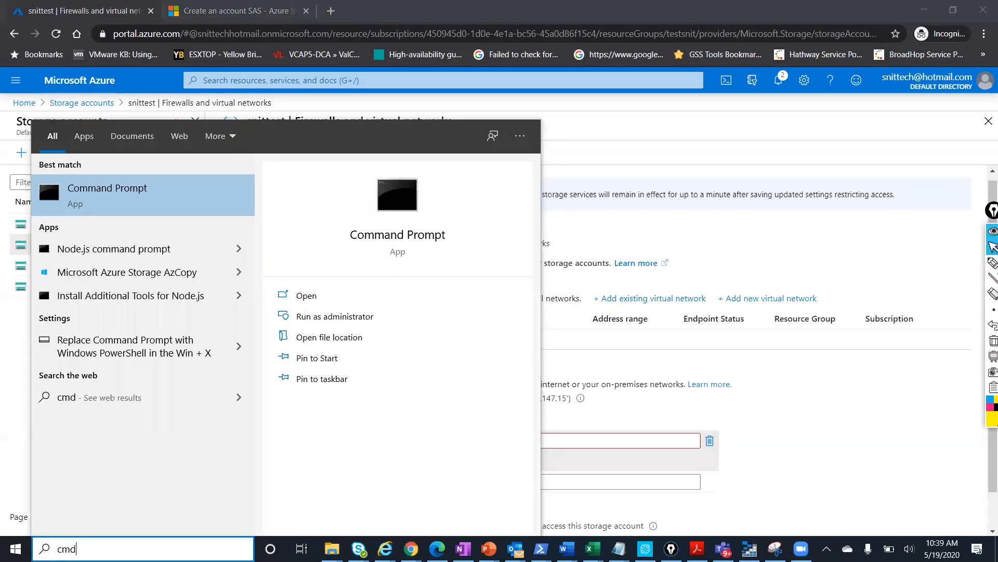
key("Return")
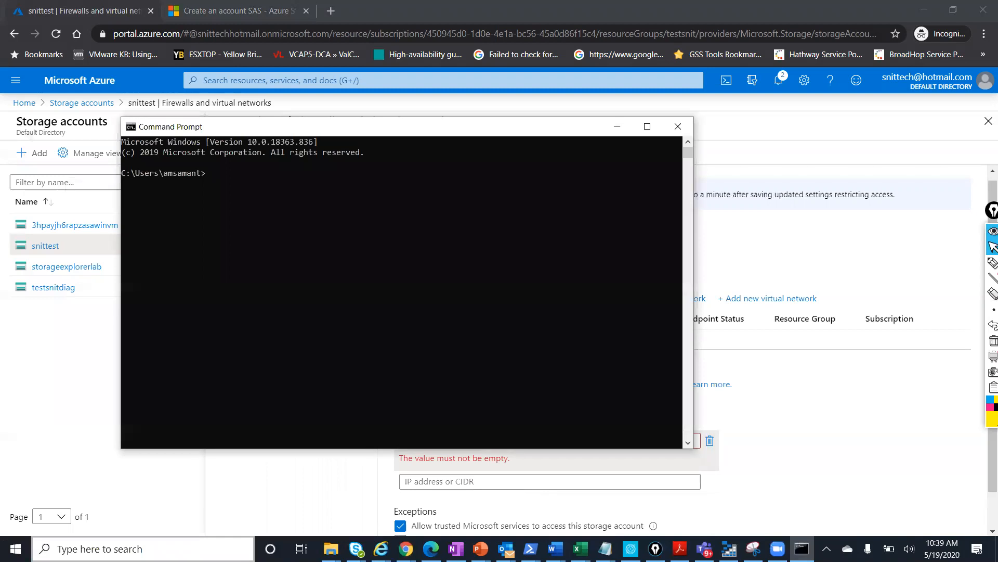
type("ipconfig")
key("Return")
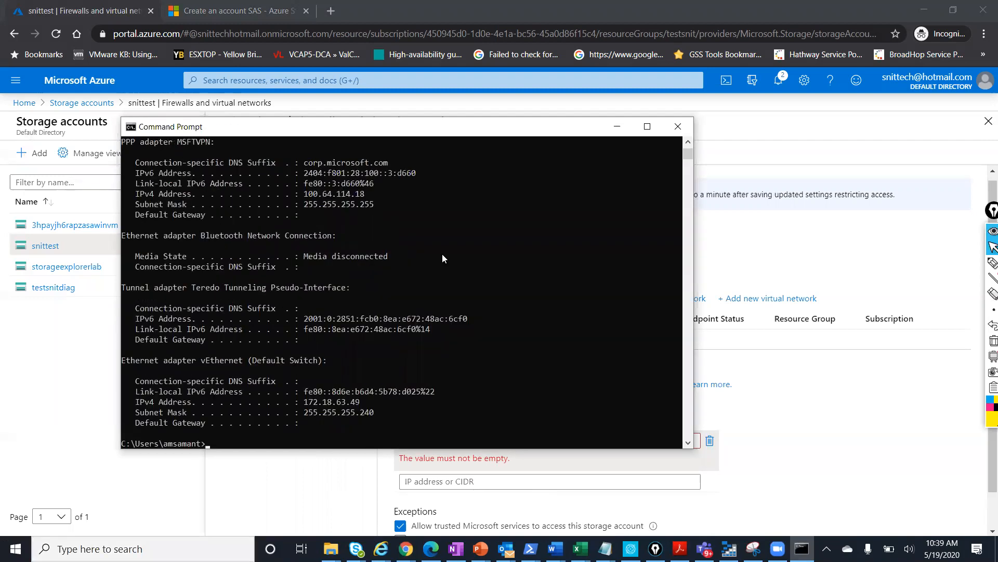
Review the adapter output showing Wi-Fi IPv4 192.168.0.103, then minimize Command Prompt
scroll(442, 254, "up", 3)
scroll(442, 255, "up", 8)
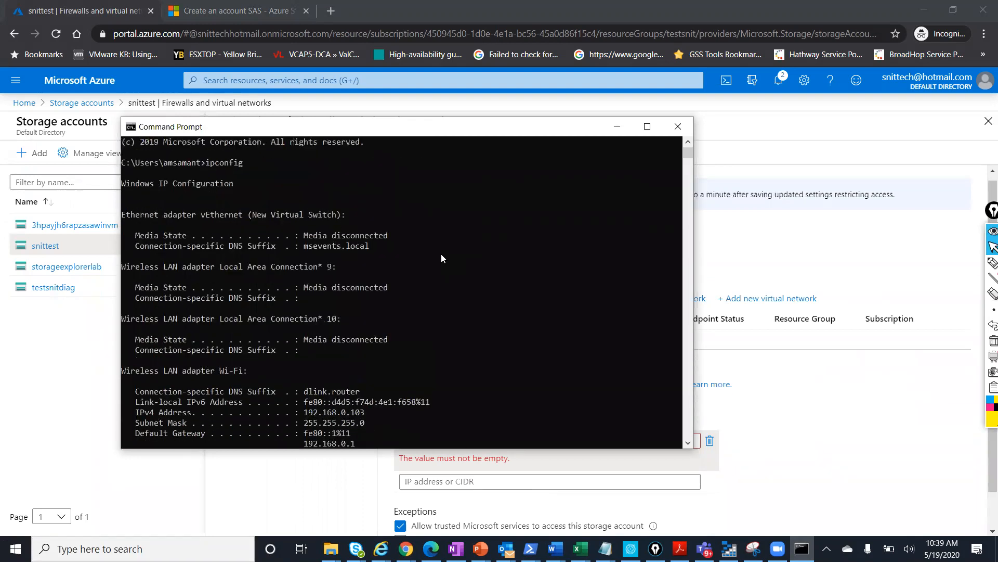
scroll(441, 258, "up", 1)
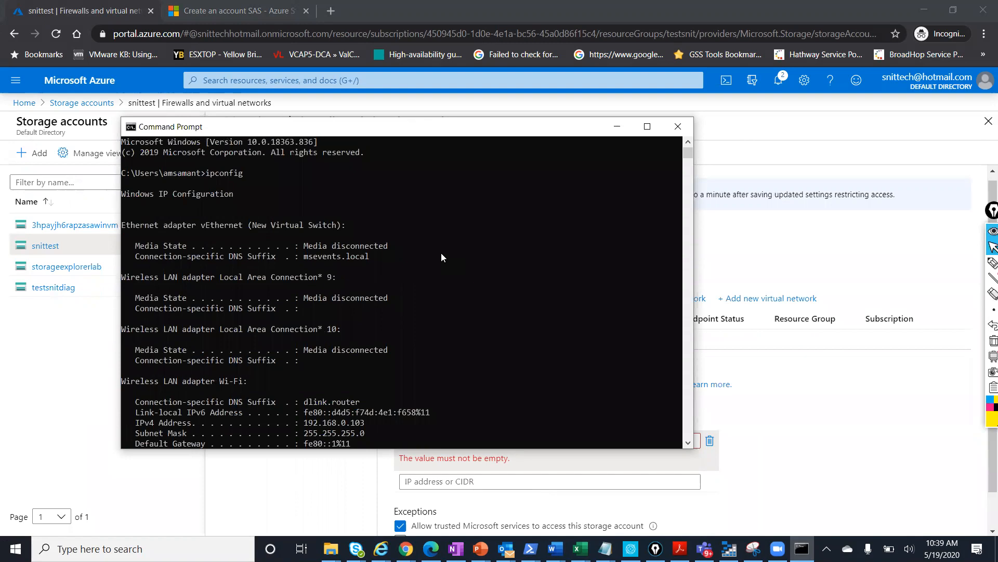
scroll(441, 258, "down", 2)
scroll(441, 259, "down", 5)
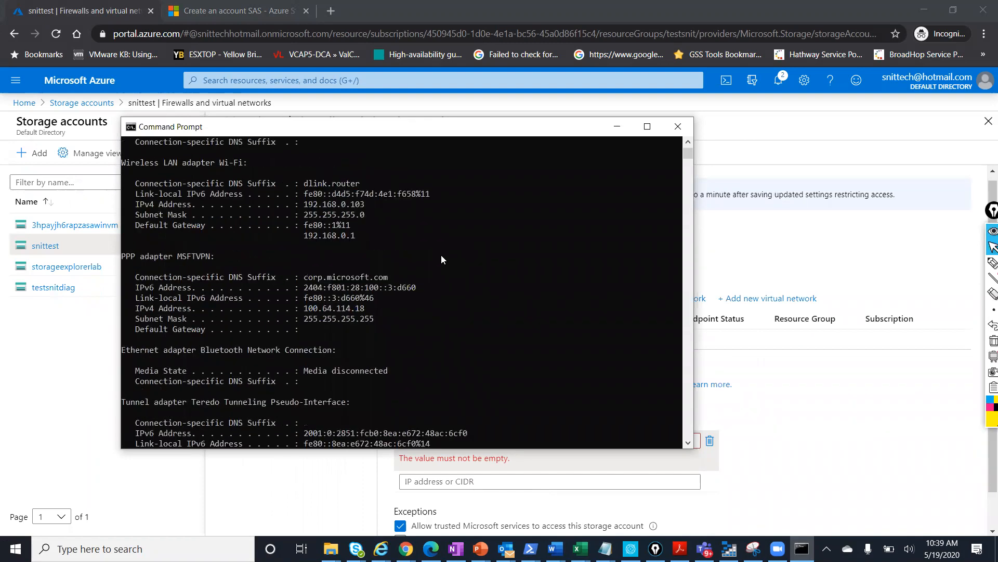
scroll(441, 258, "down", 4)
scroll(439, 269, "down", 3)
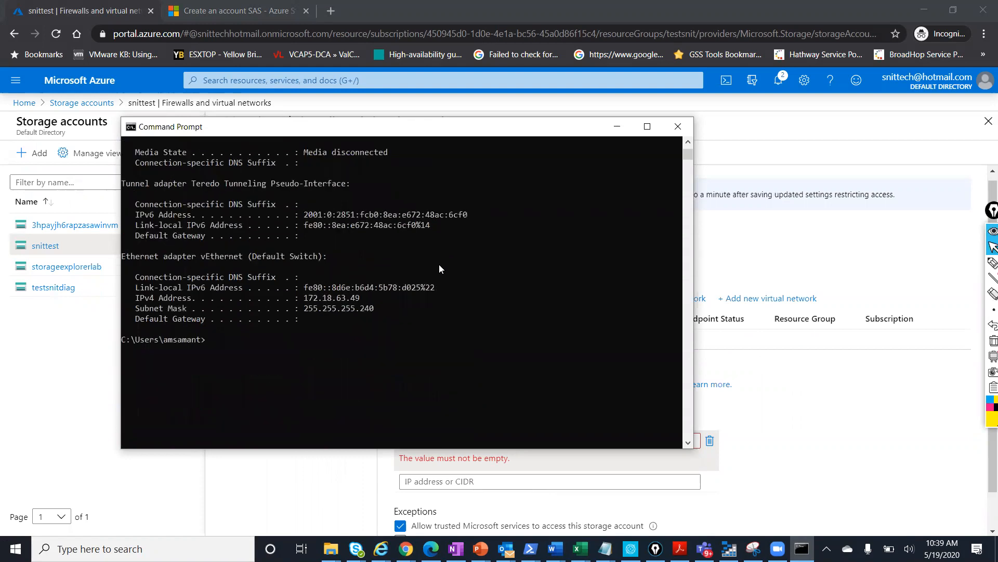
left_click(617, 126)
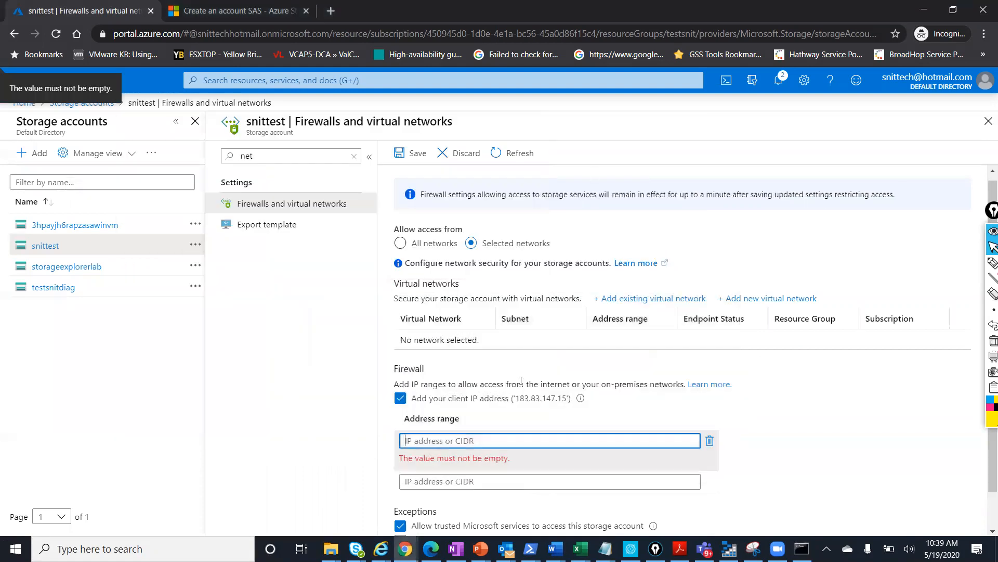
Enter 192.168.0.0/24 as an address range, then delete it after the public-IP-only error
left_click(455, 437)
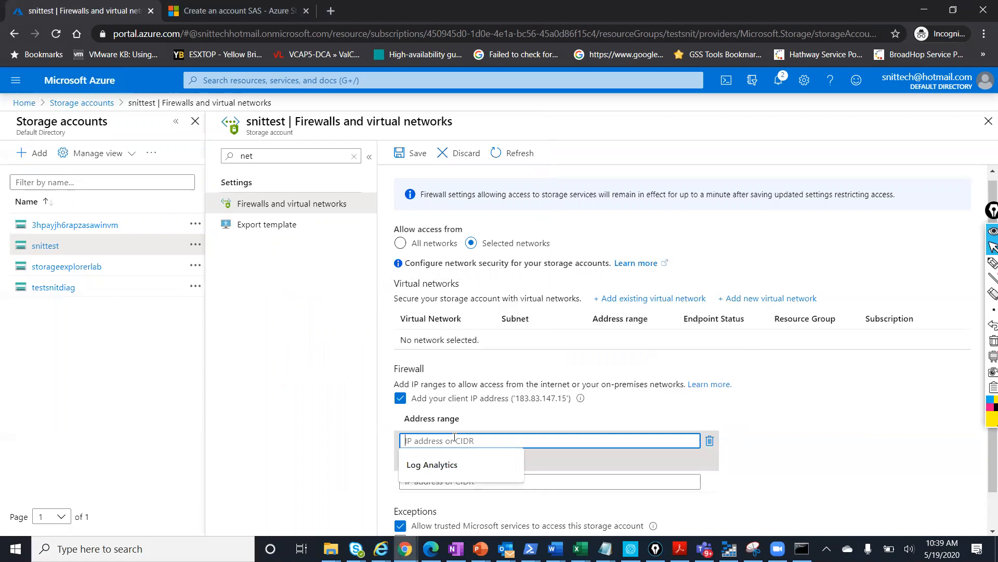
left_click(795, 434)
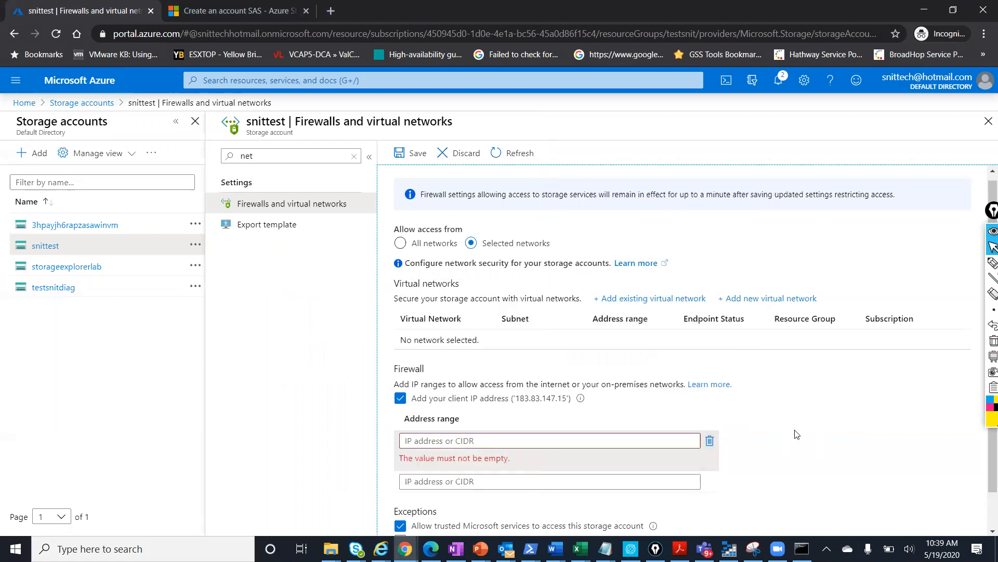
left_click(609, 443)
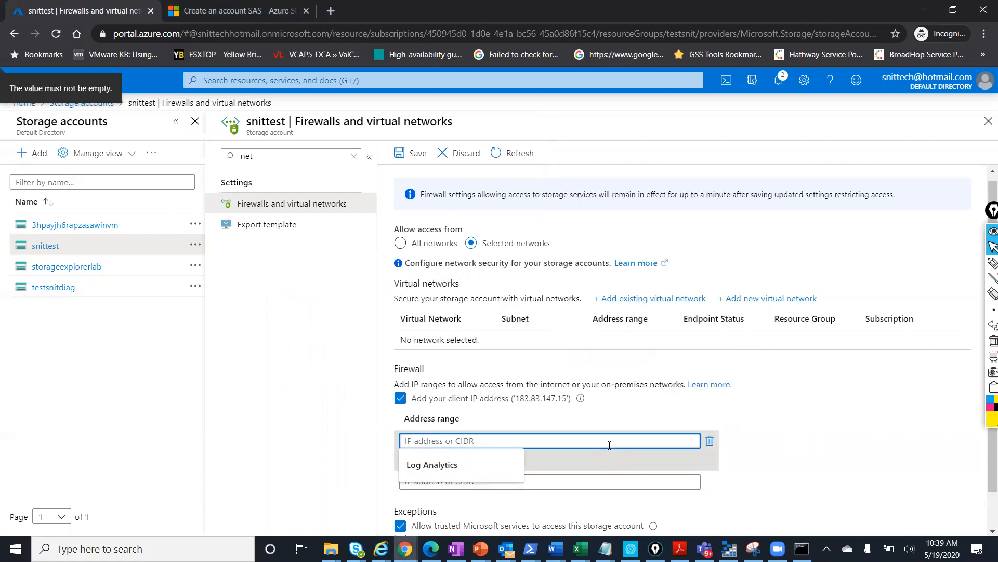
type("192.")
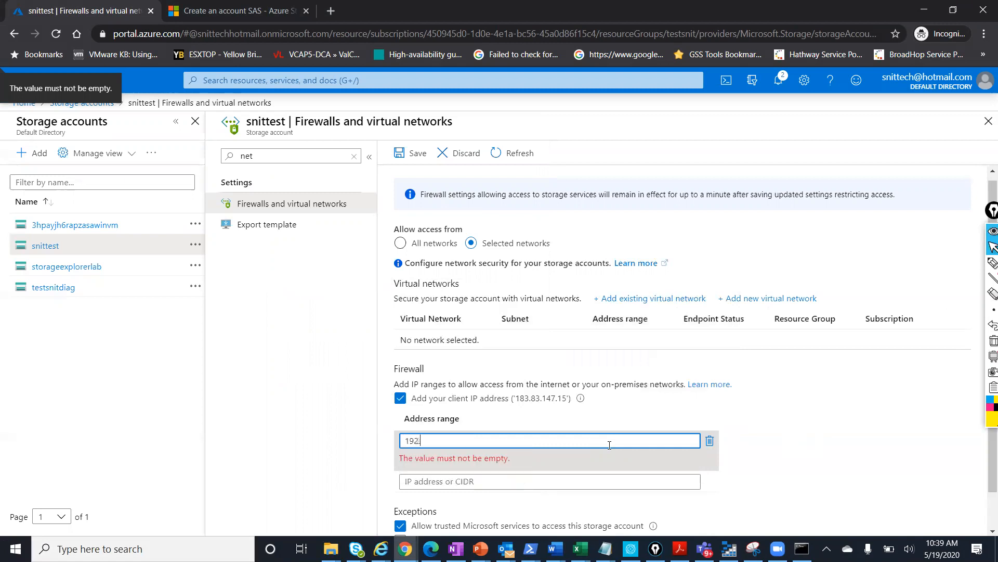
type("16")
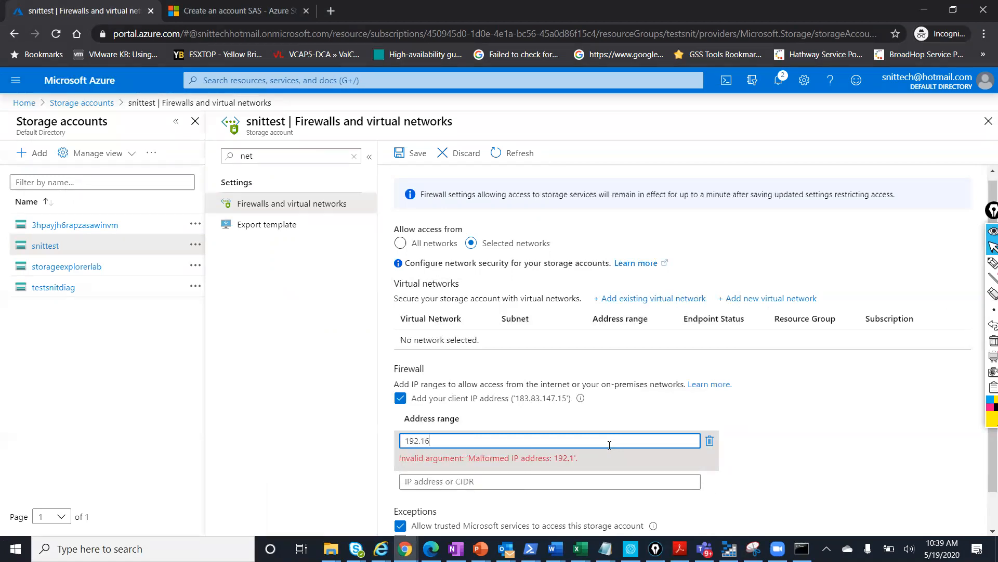
type("8.0.0/")
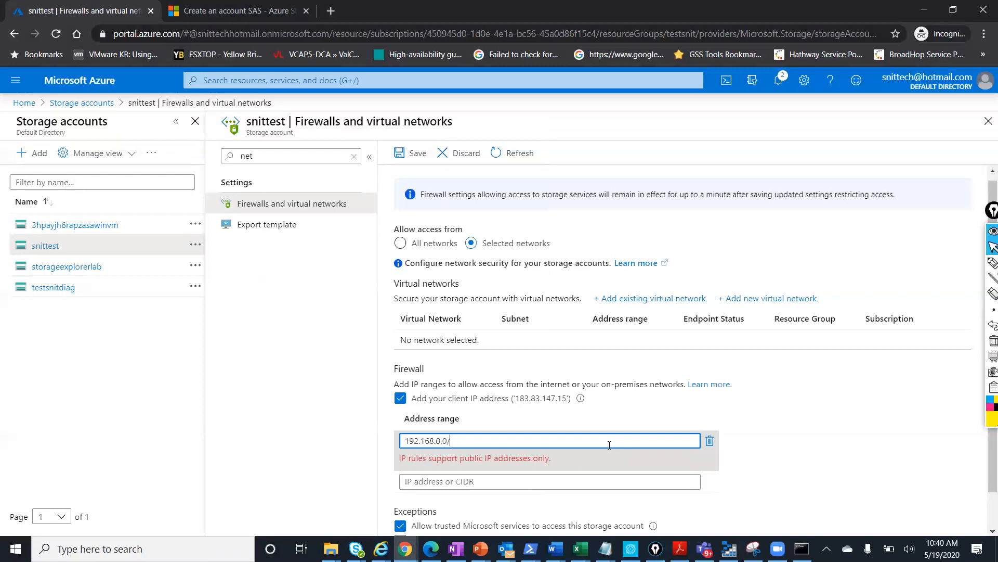
type("24")
left_click_drag(493, 441, 365, 432)
key("BackSpace")
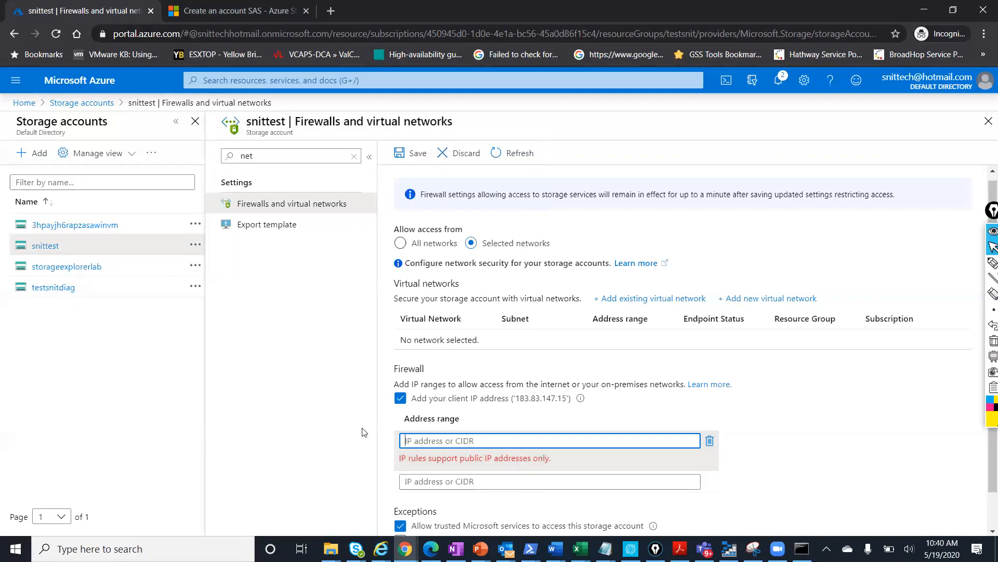
left_click(962, 397)
scroll(951, 400, "down", 1)
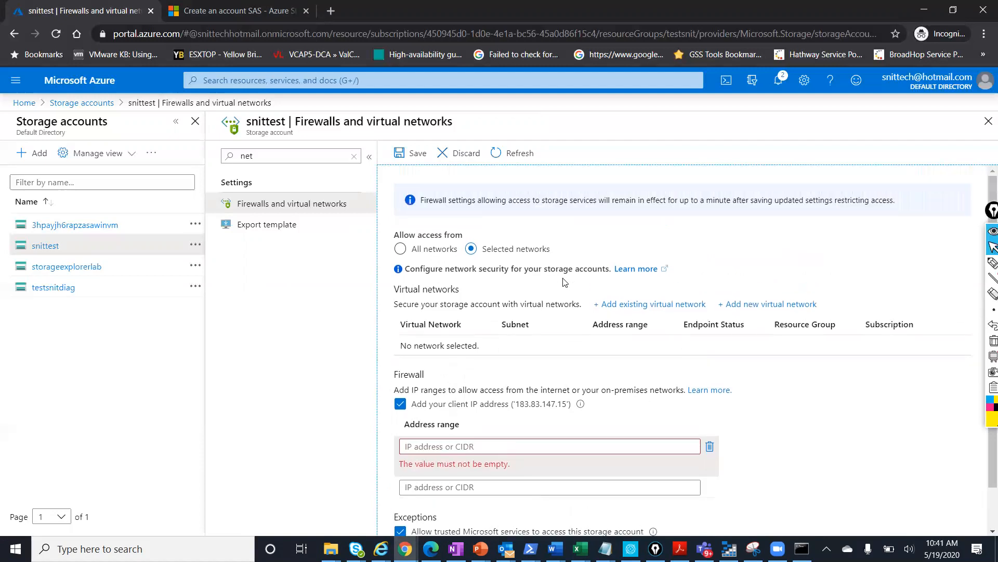
Discard the firewall edits so snittest returns to All networks, then show the Module 3 presentation
left_click(441, 157)
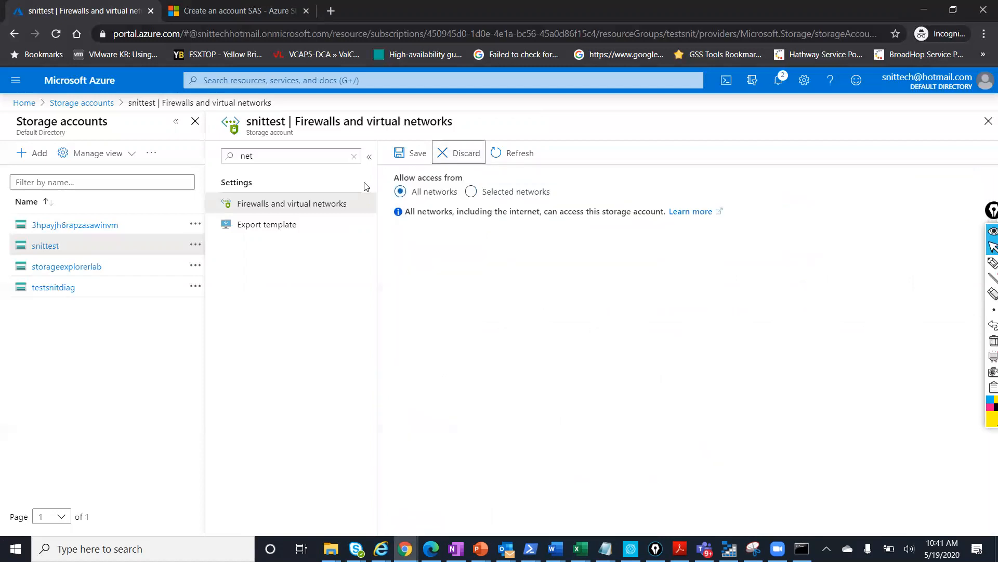
left_click(351, 158)
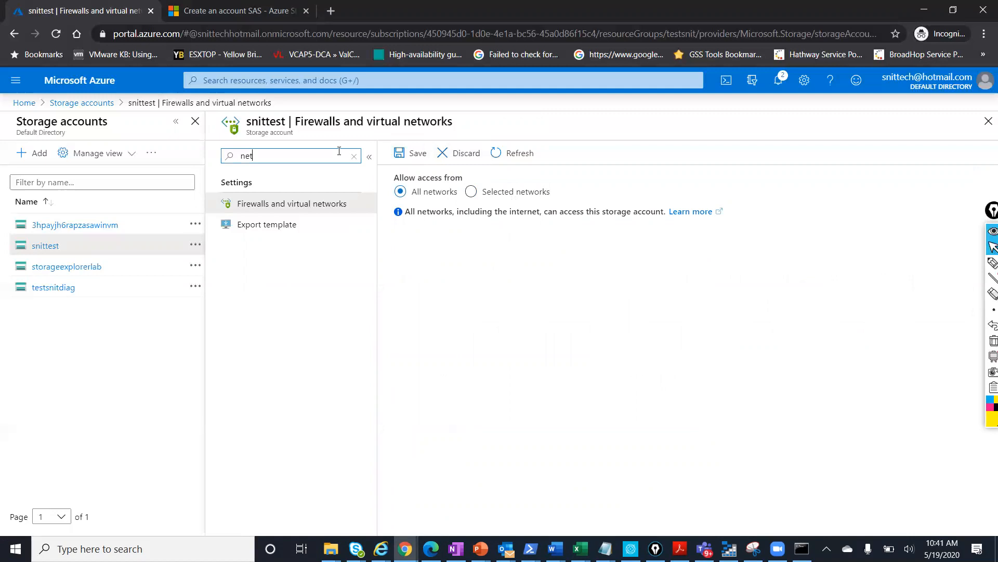
mouse_move(479, 549)
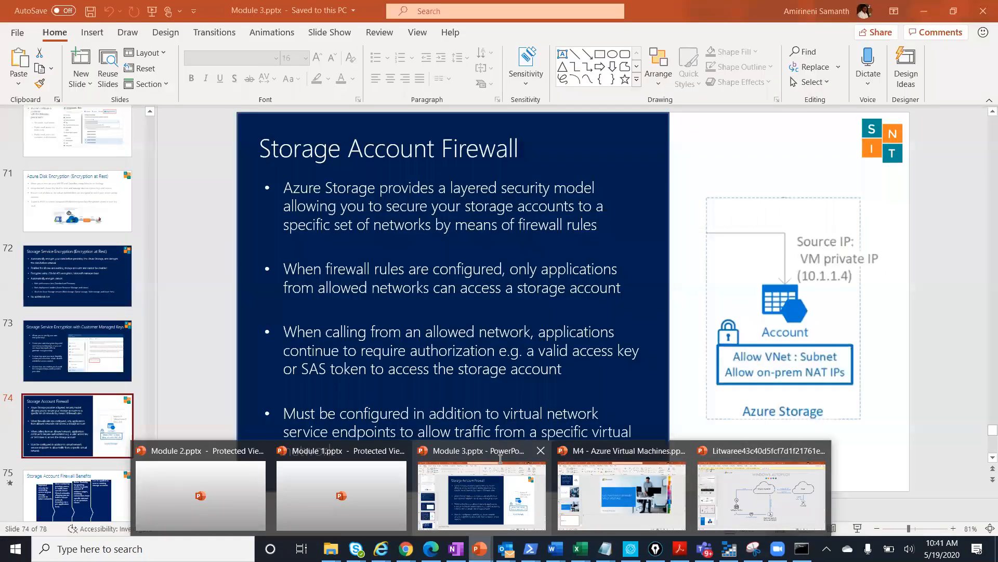
left_click(500, 459)
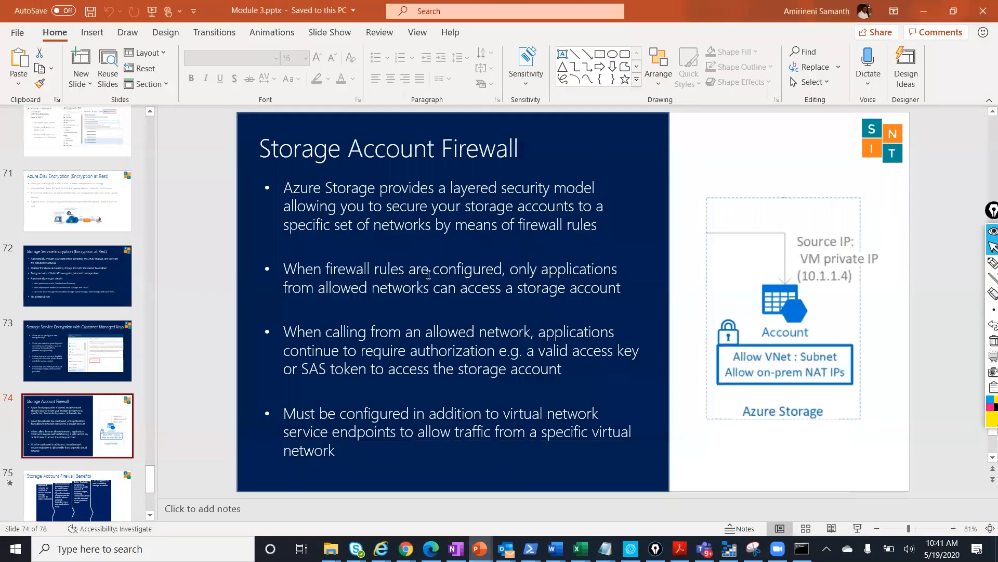